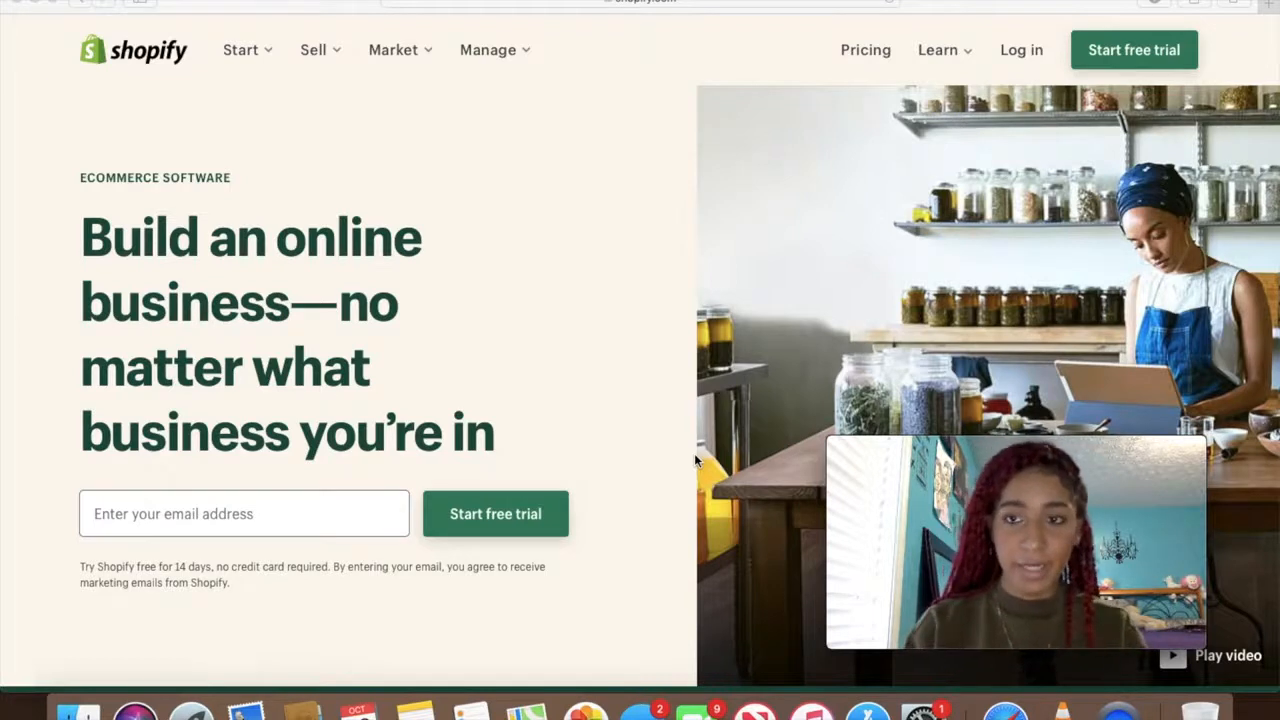
Log in to the 2MIGHTY admin and bring the Themes page's theme library into view
left_click(1018, 52)
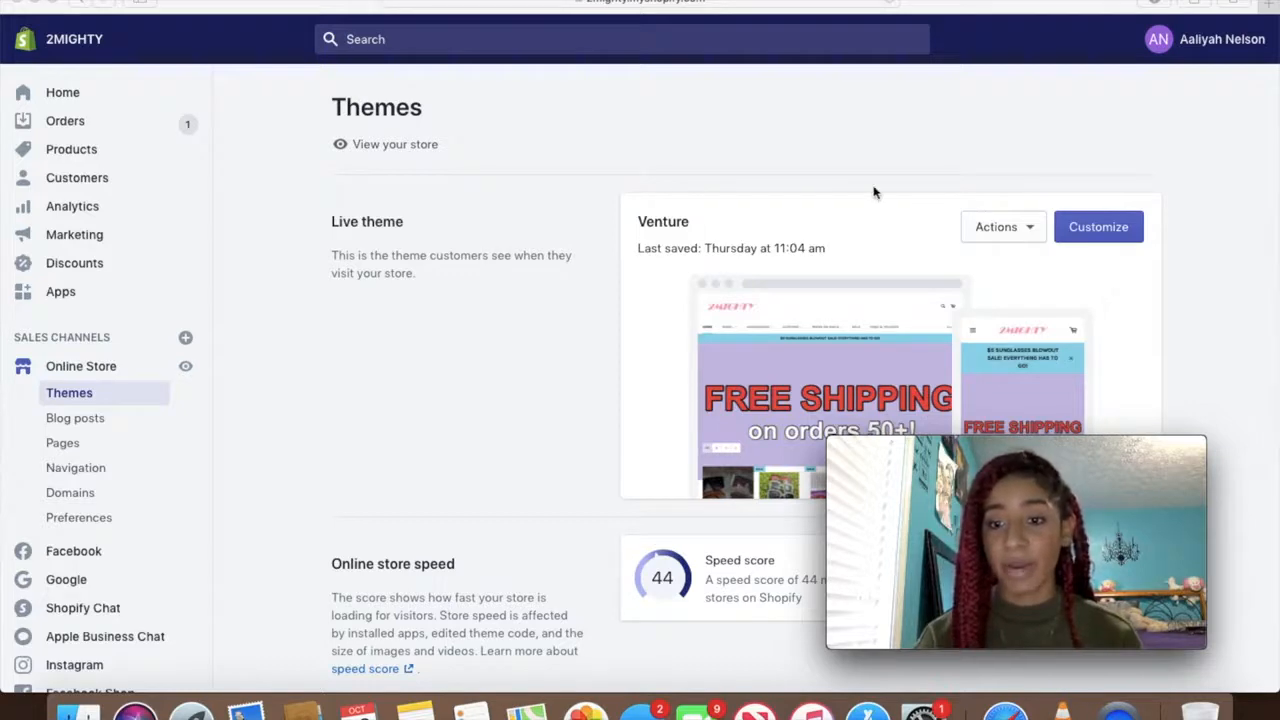
scroll(874, 191, "down", 3)
scroll(874, 191, "down", 8)
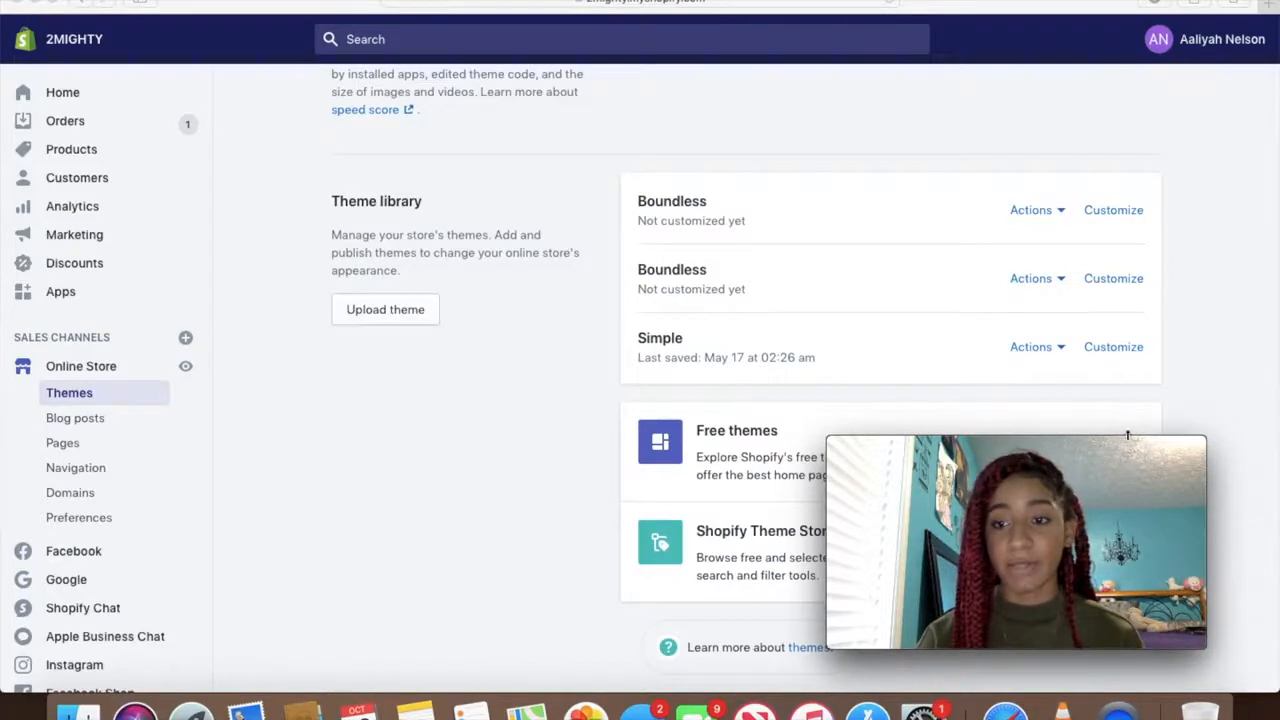
left_click_drag(1194, 449, 745, 446)
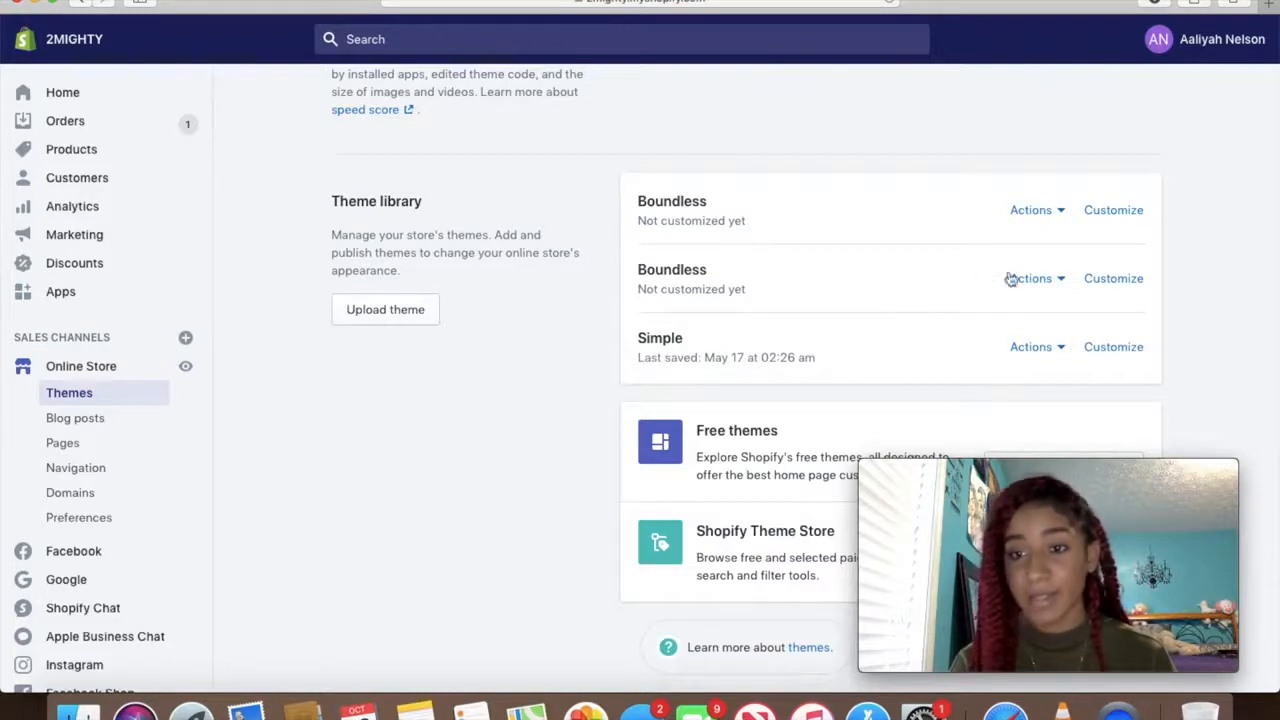
Open the second Boundless theme in the editor and review its home page sections, Slideshow through Newsletter
left_click(1128, 281)
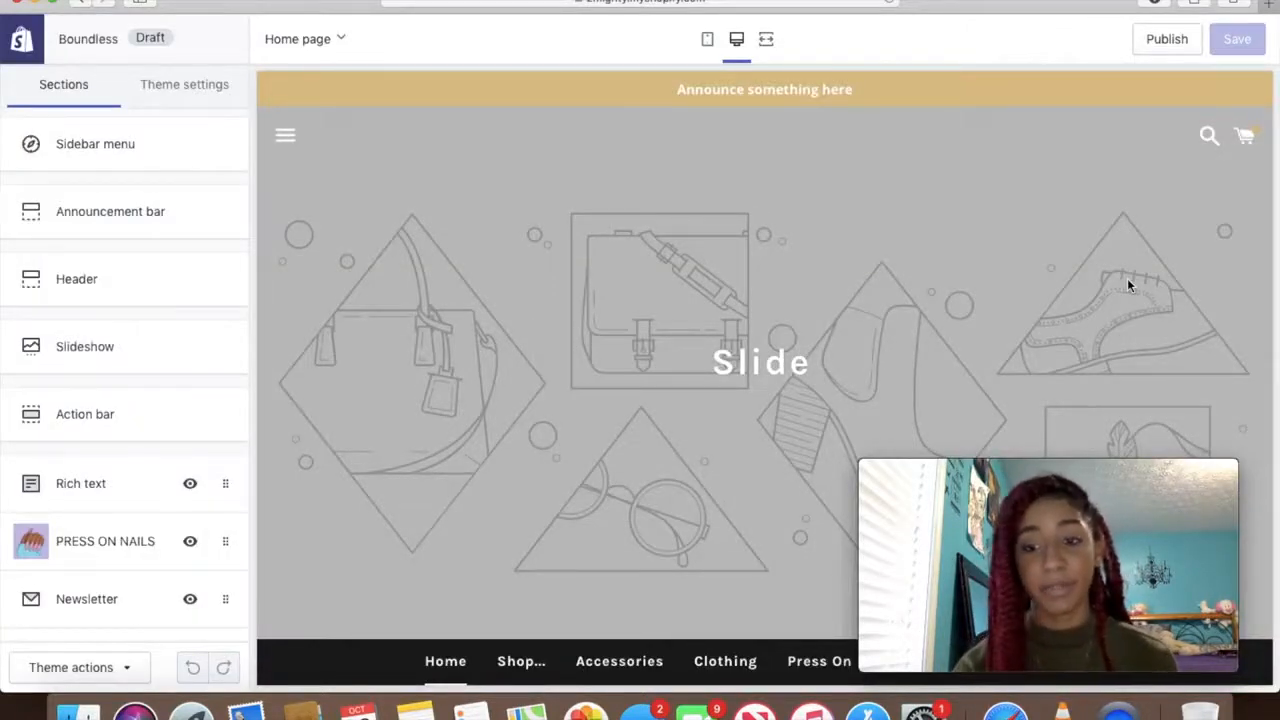
scroll(651, 462, "down", 15)
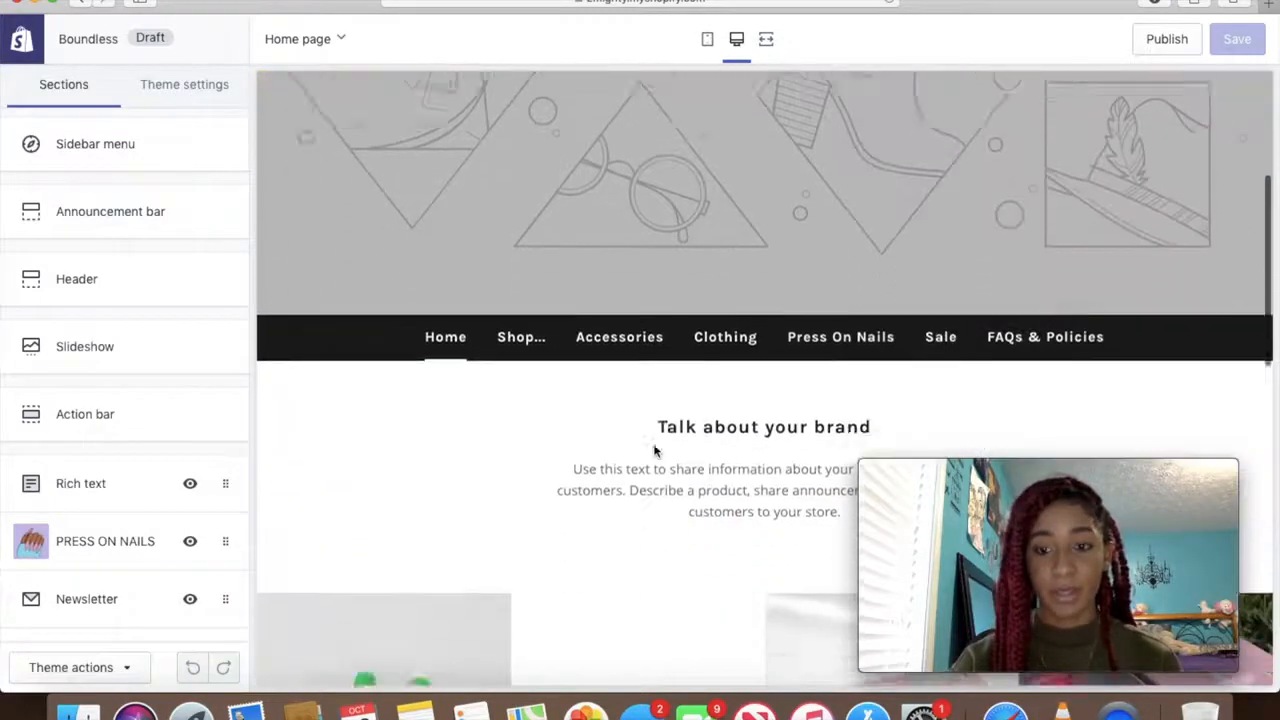
scroll(655, 451, "down", 2)
scroll(655, 451, "up", 8)
scroll(655, 451, "up", 1)
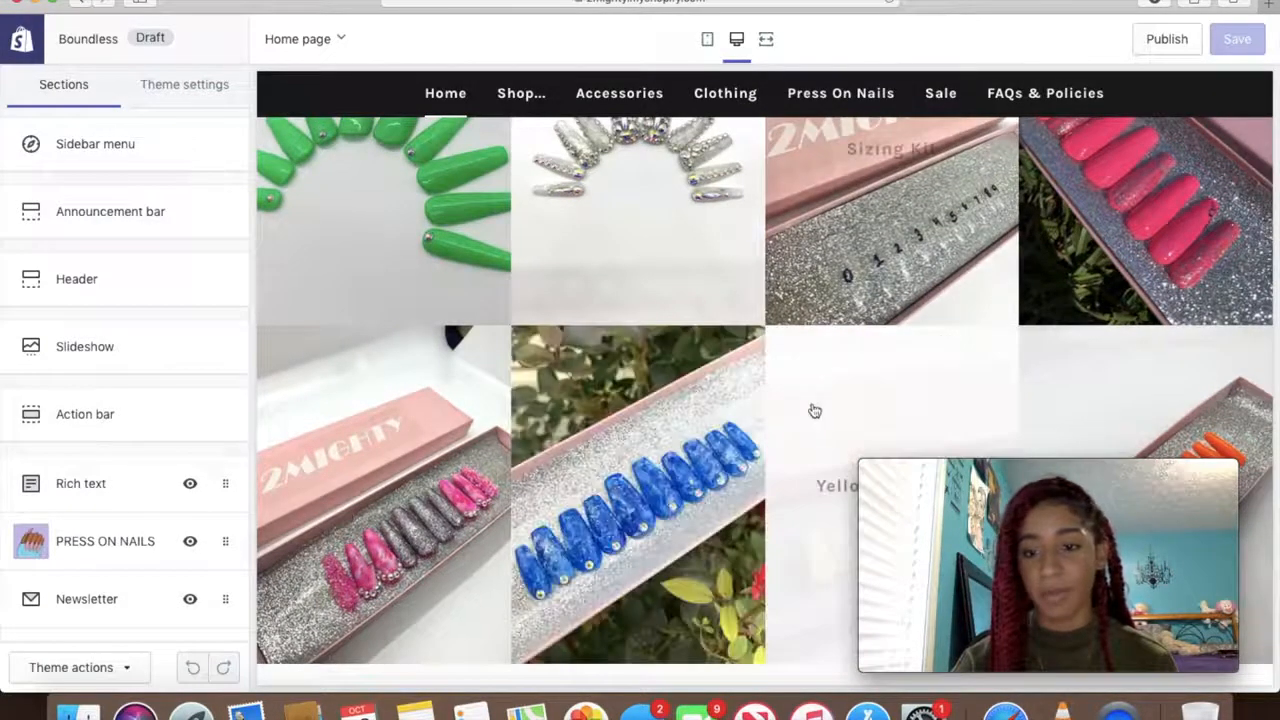
scroll(787, 346, "up", 10)
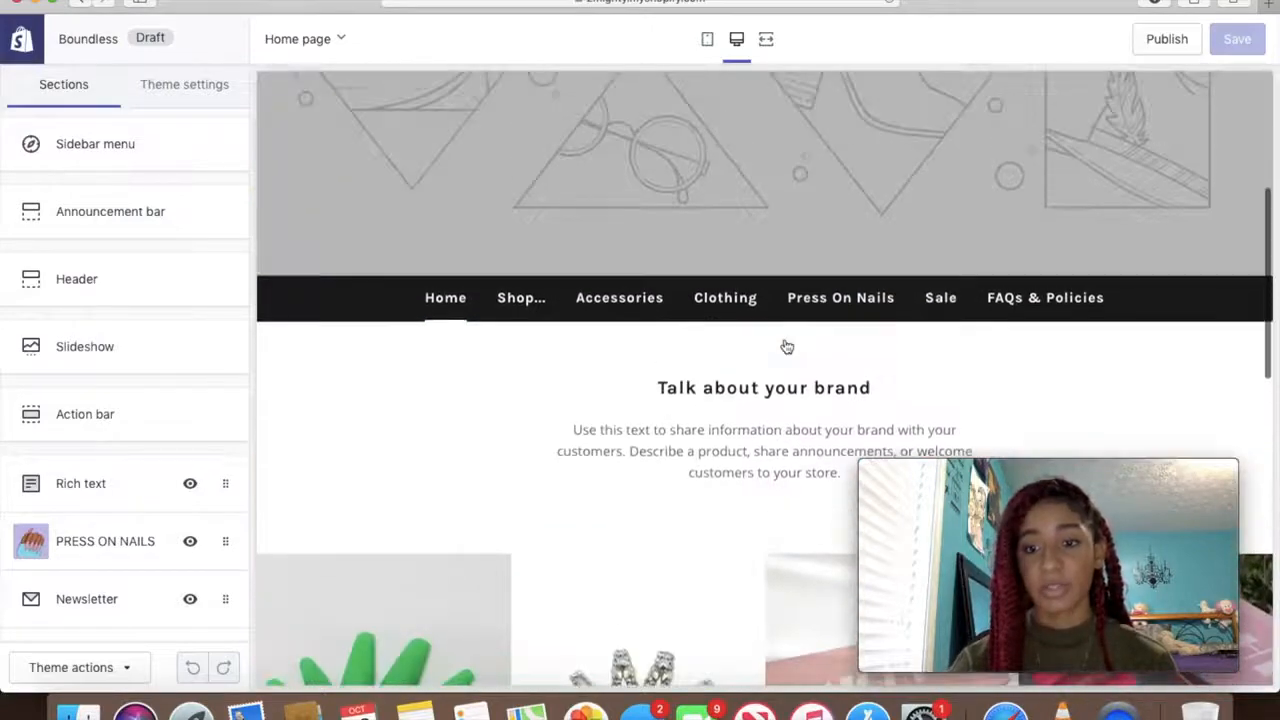
scroll(785, 340, "down", 10)
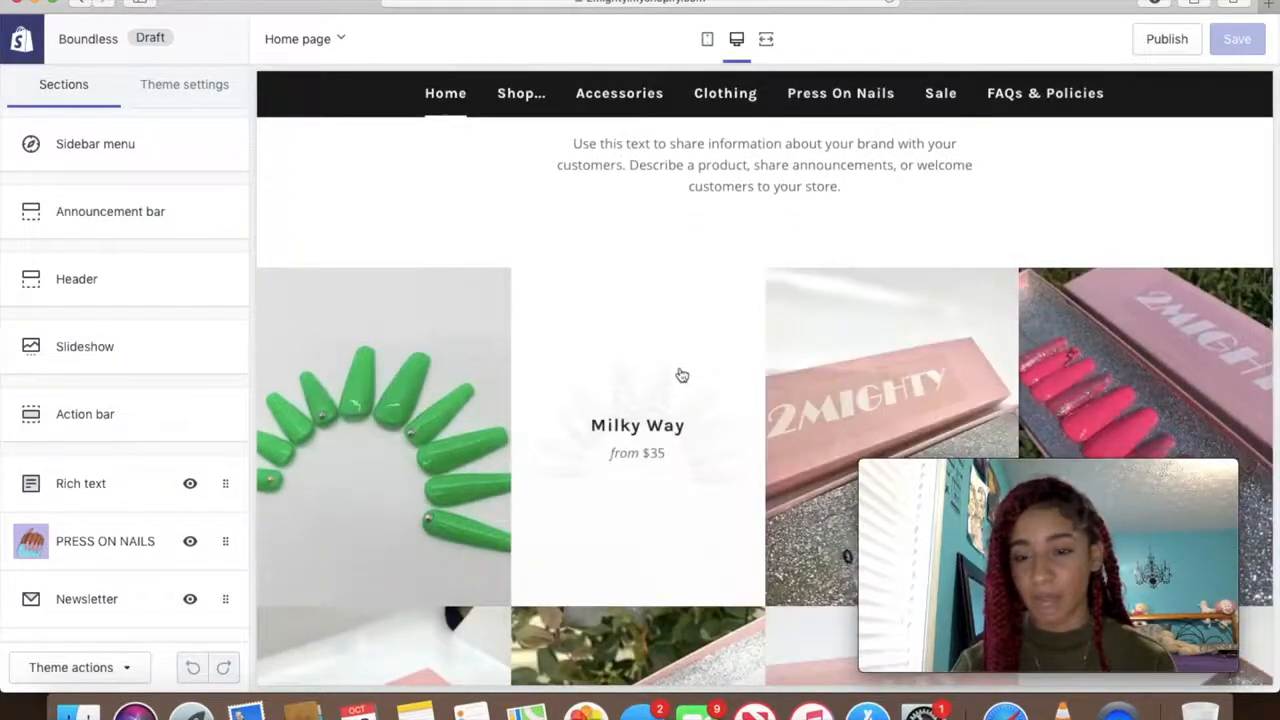
scroll(680, 371, "up", 5)
scroll(640, 203, "up", 3)
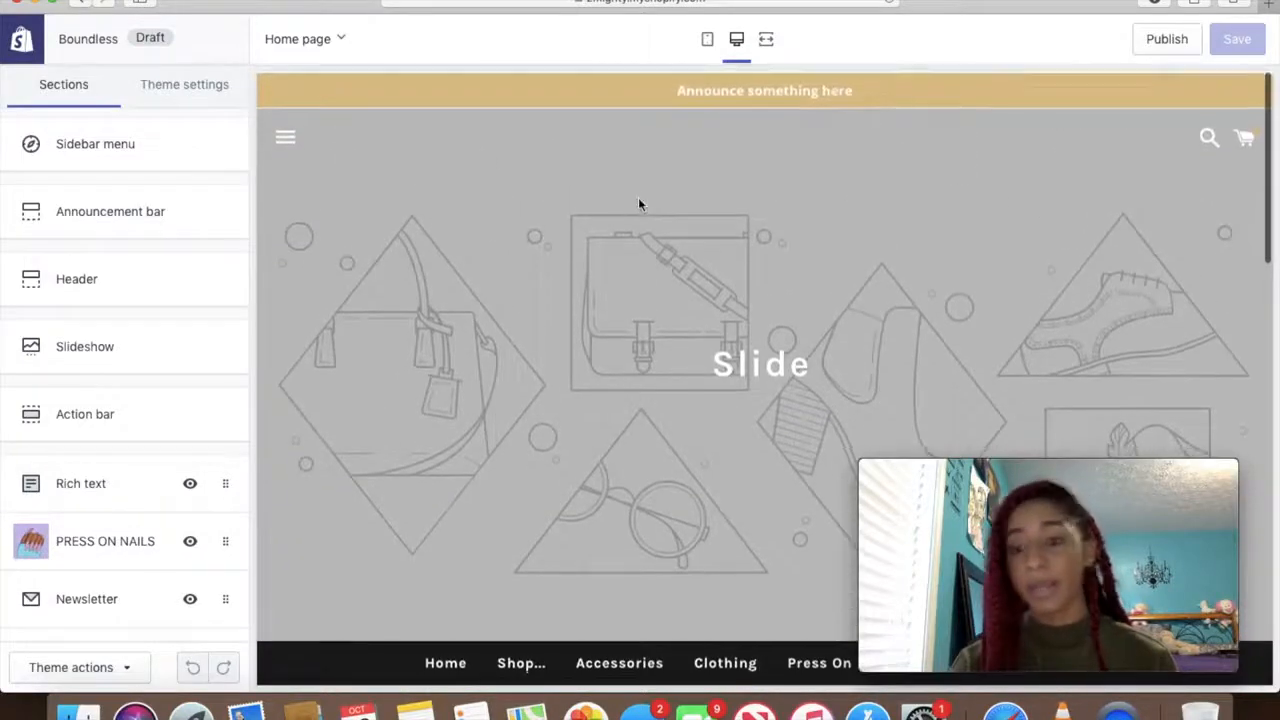
left_click(322, 39)
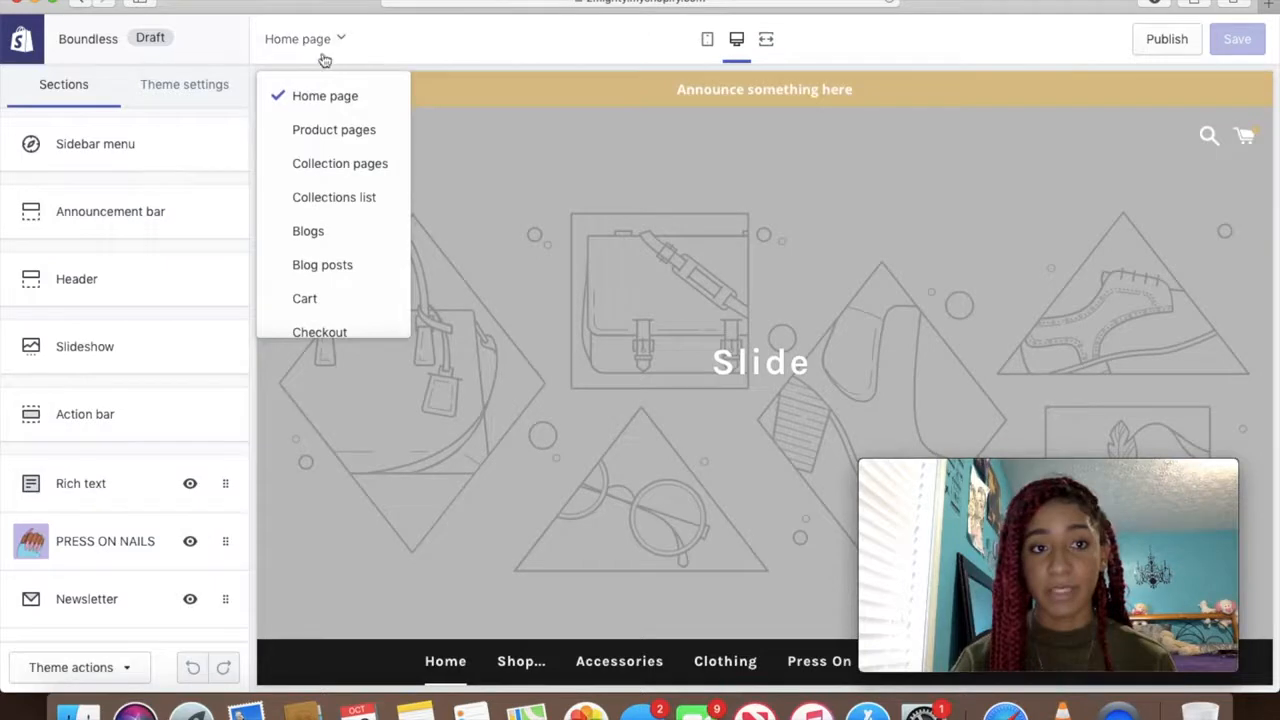
left_click(338, 136)
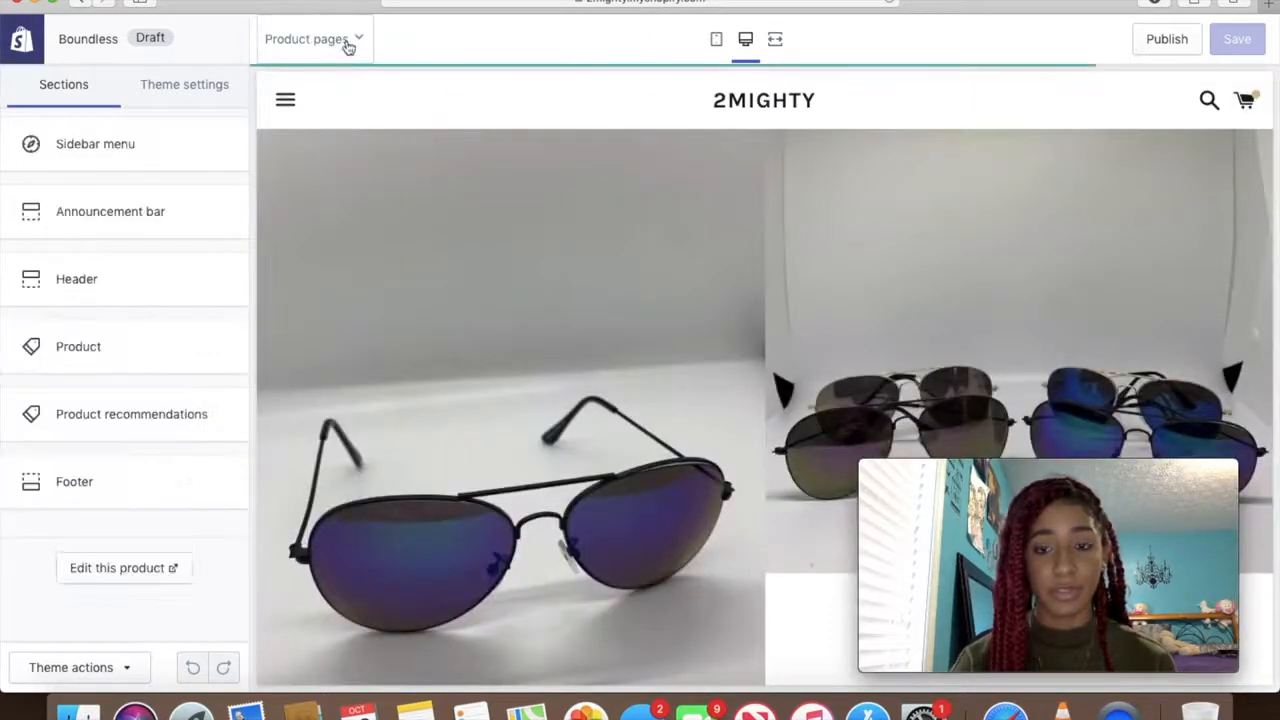
left_click(325, 45)
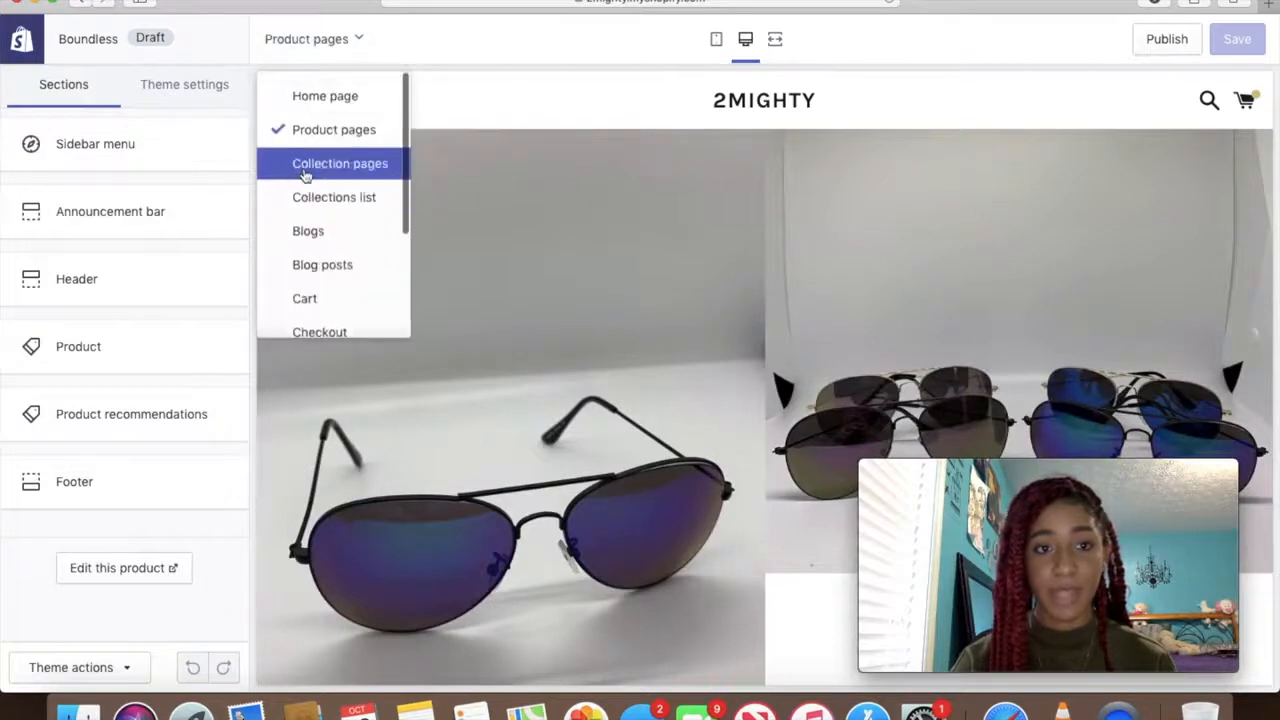
left_click(305, 164)
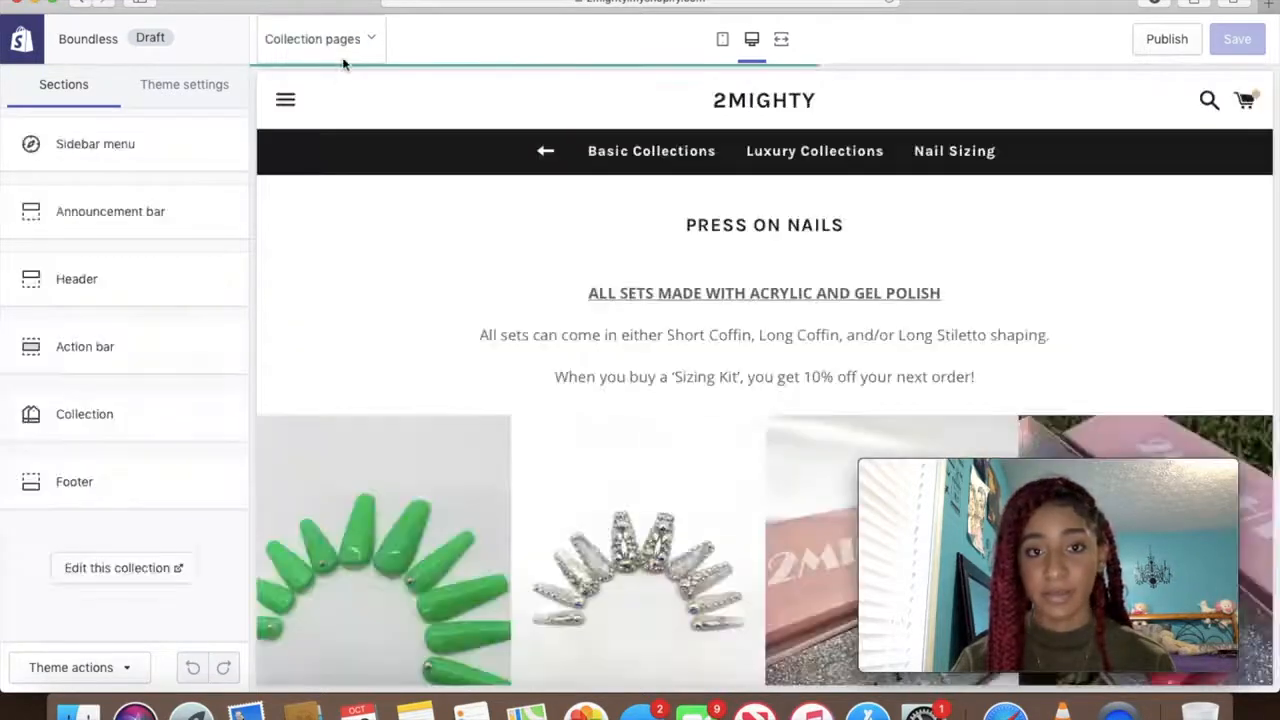
left_click(345, 48)
scroll(337, 246, "down", 3)
left_click(362, 134)
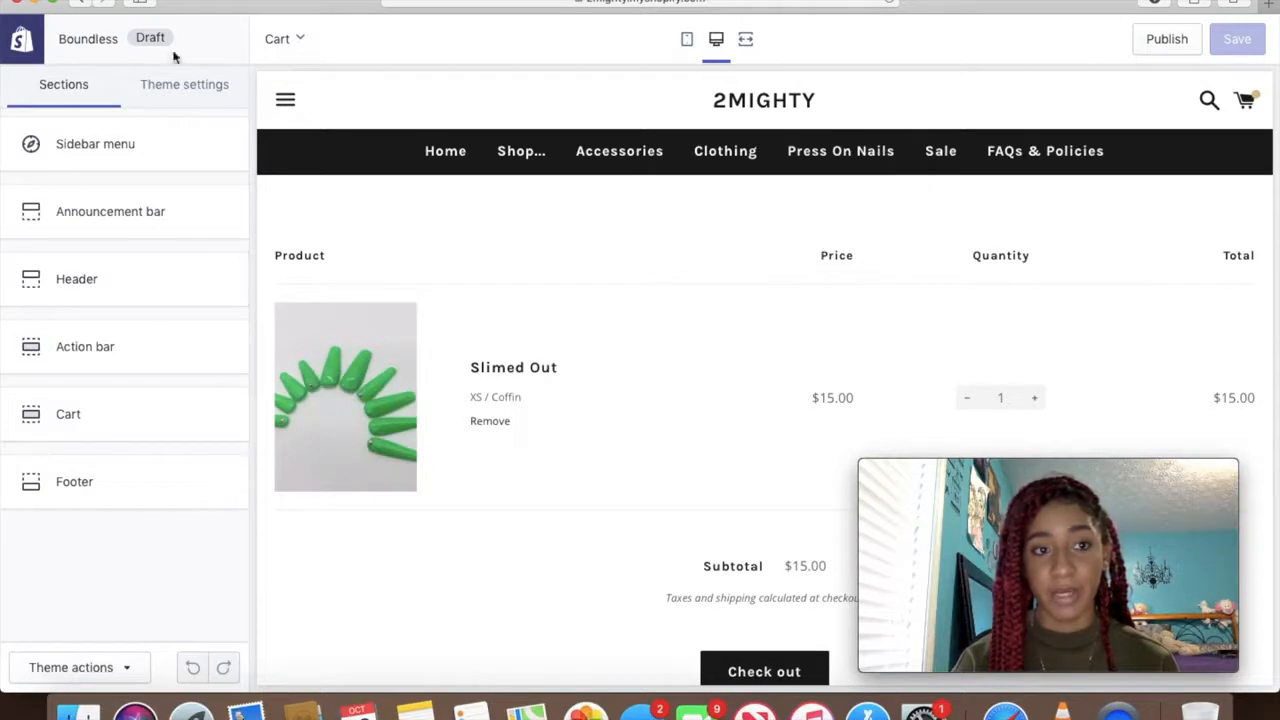
left_click(285, 48)
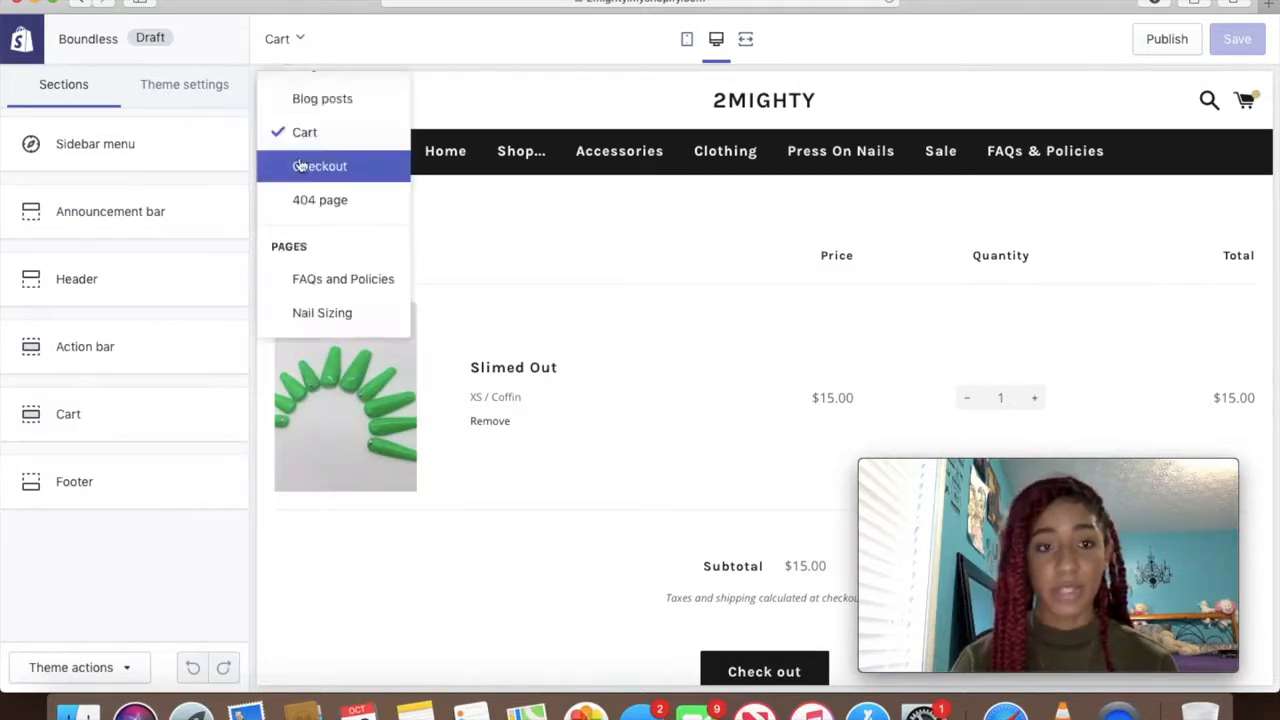
scroll(300, 165, "up", 3)
left_click(318, 95)
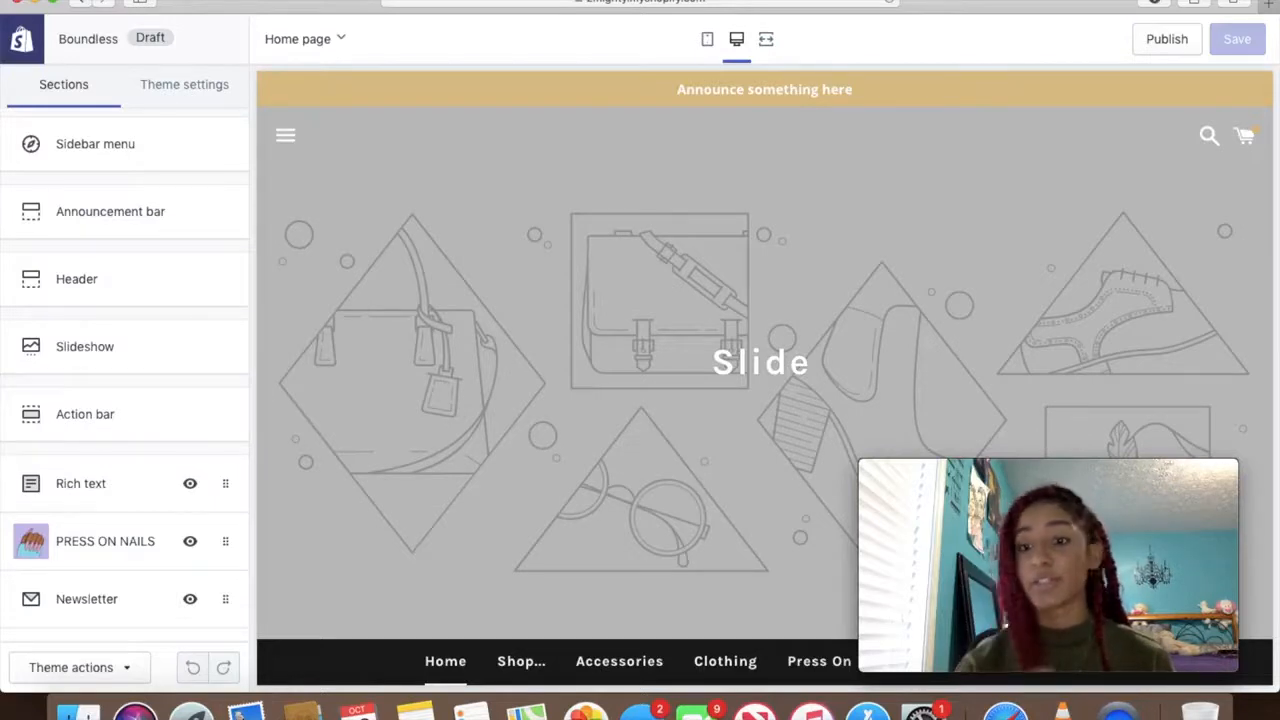
In Theme settings > Colors, set the general background to blue #7689FC
left_click(188, 88)
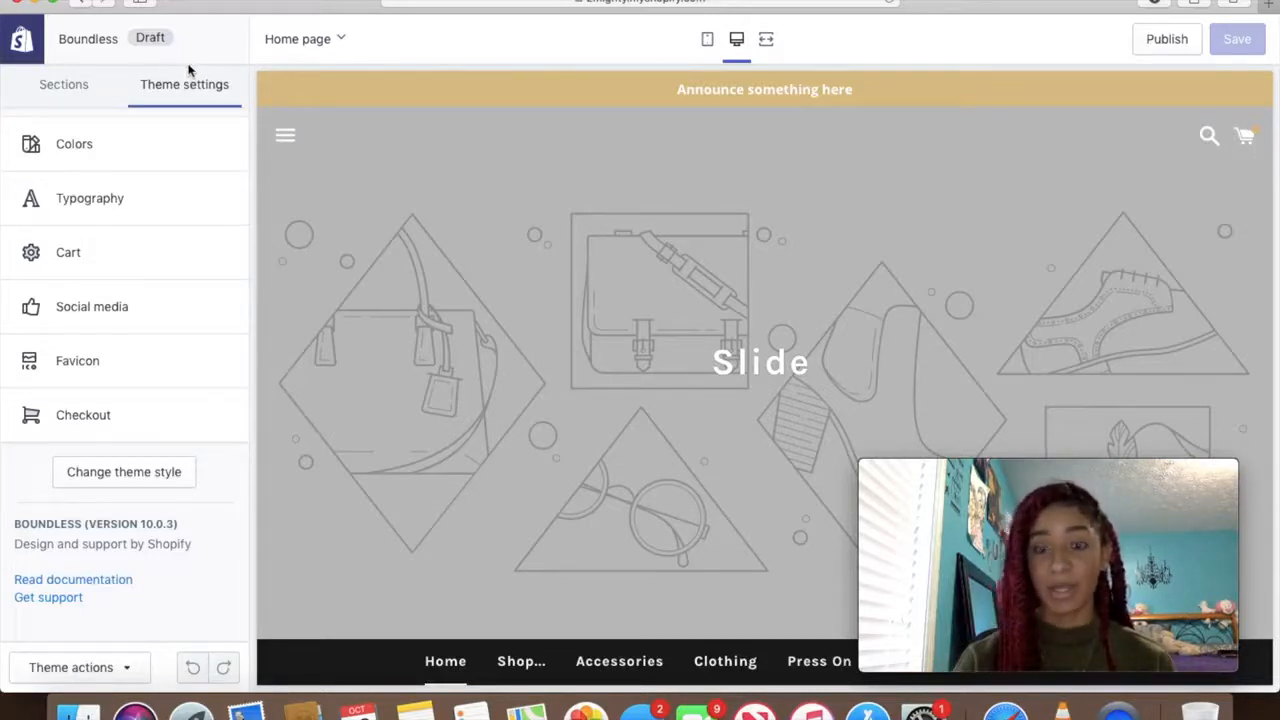
left_click(116, 147)
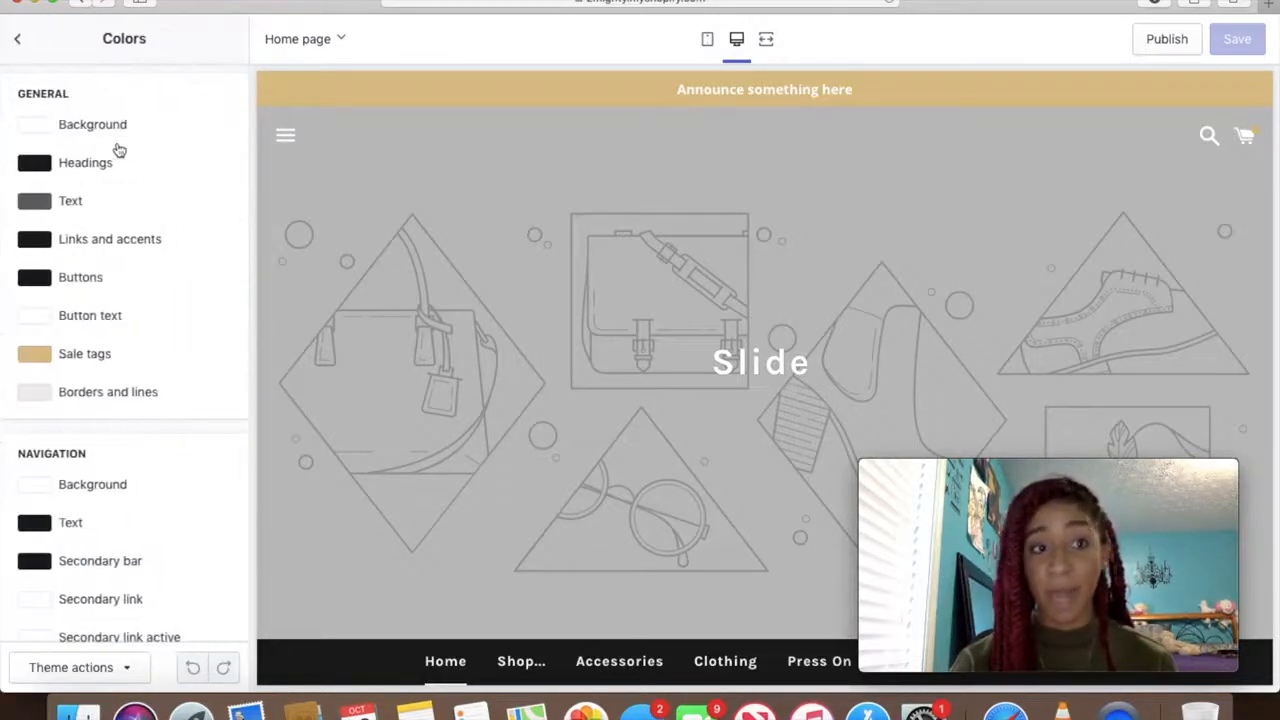
left_click(40, 125)
left_click(197, 238)
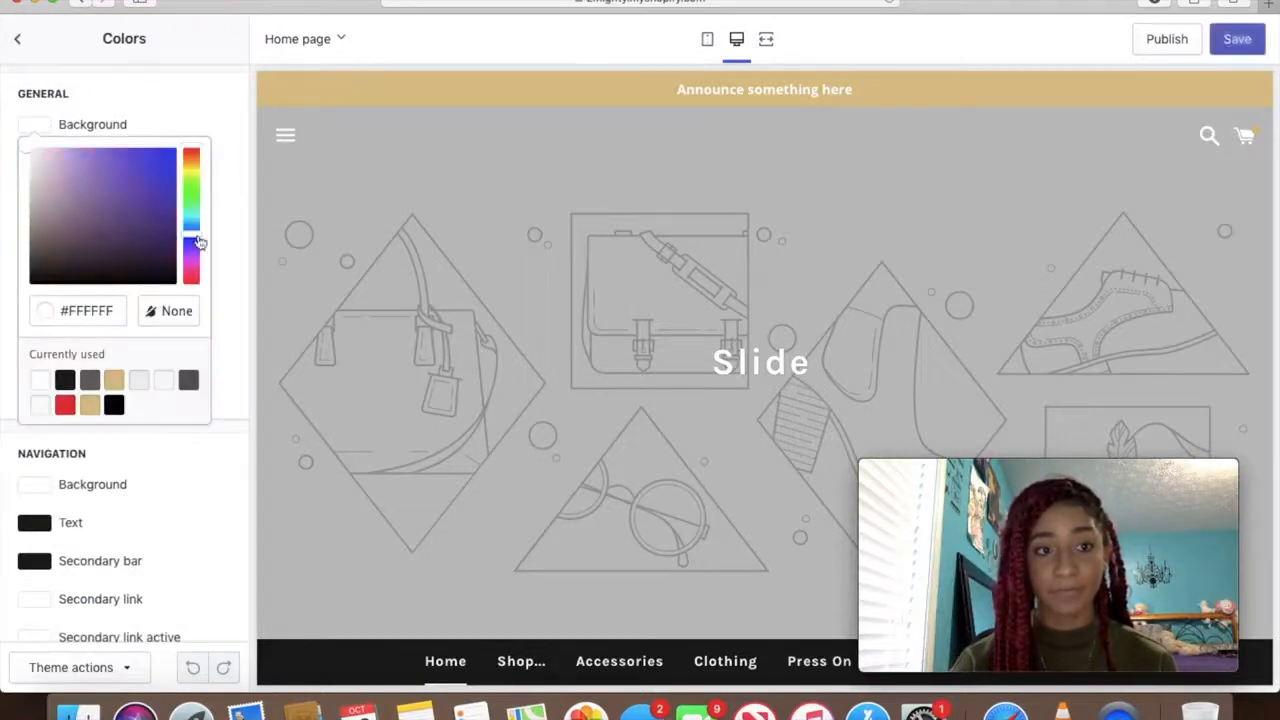
left_click_drag(33, 151, 108, 155)
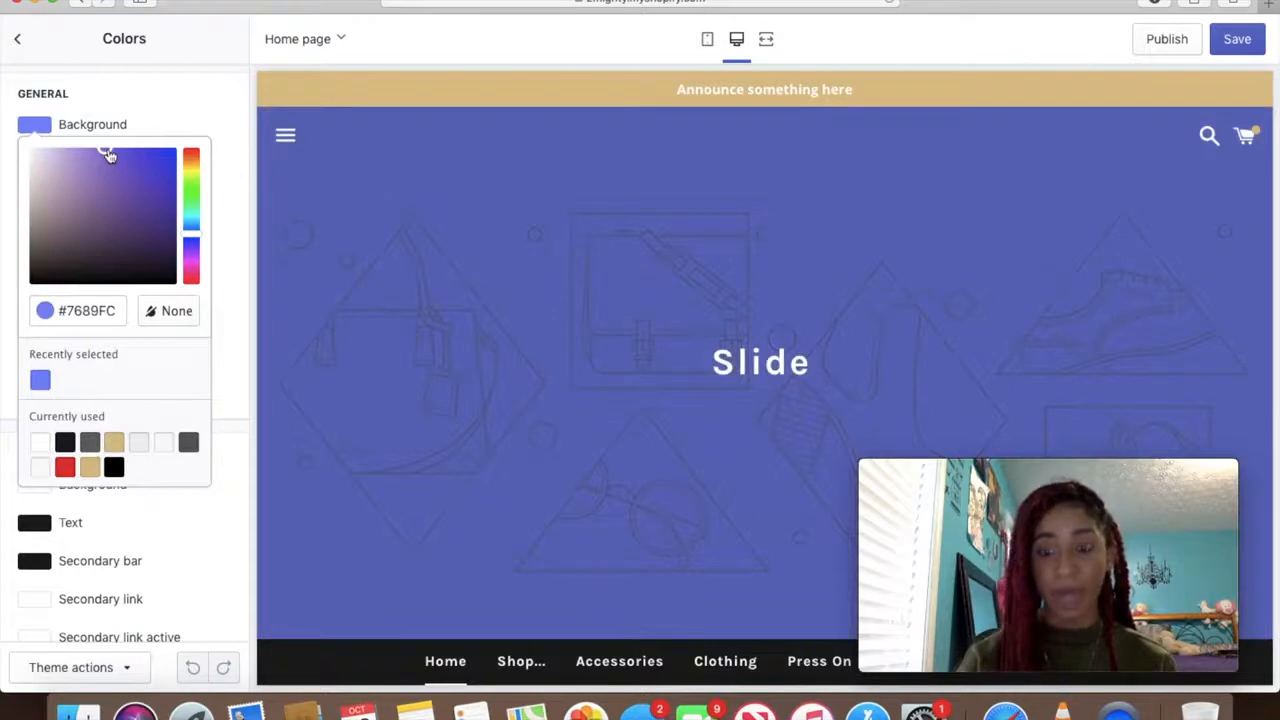
left_click(179, 113)
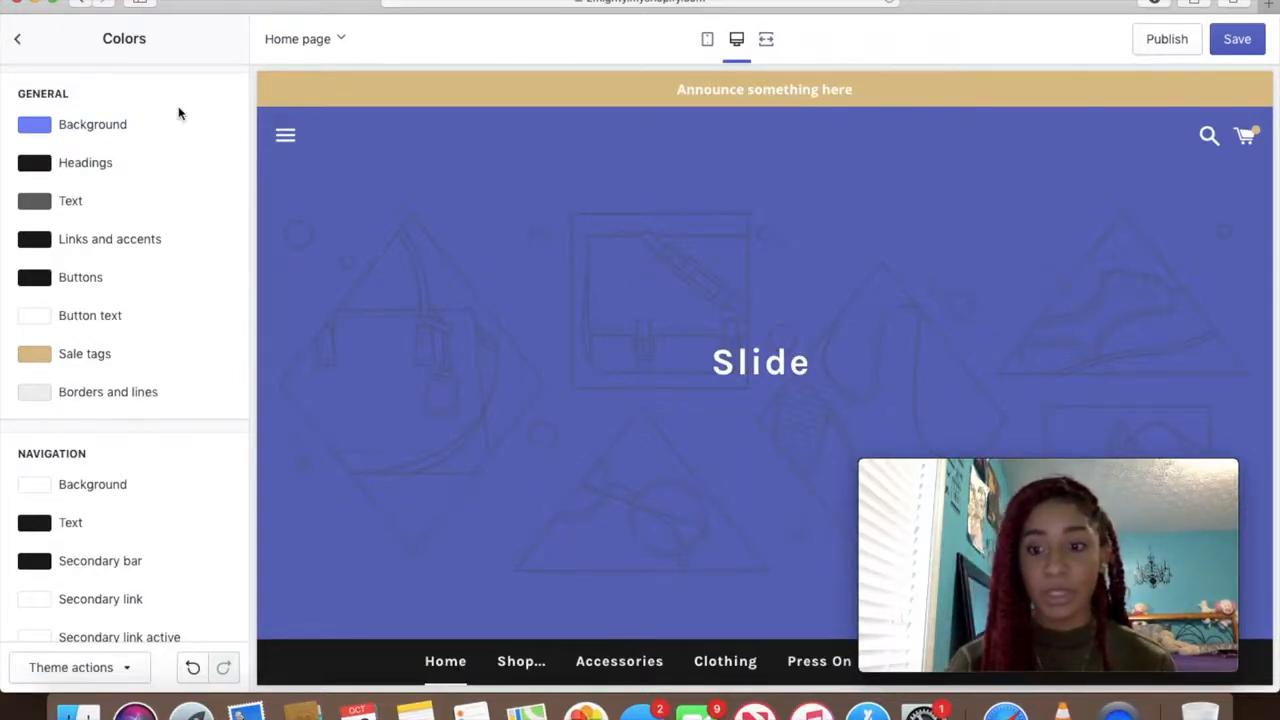
scroll(179, 113, "down", 1)
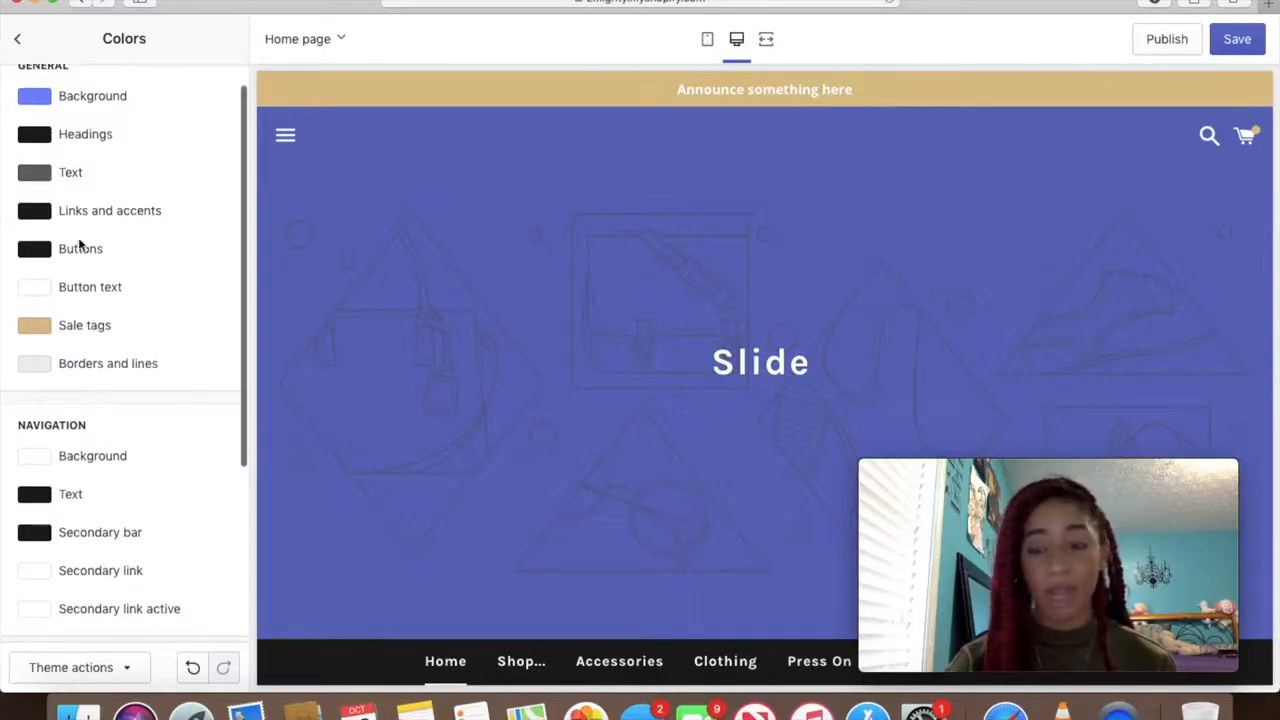
scroll(88, 270, "down", 5)
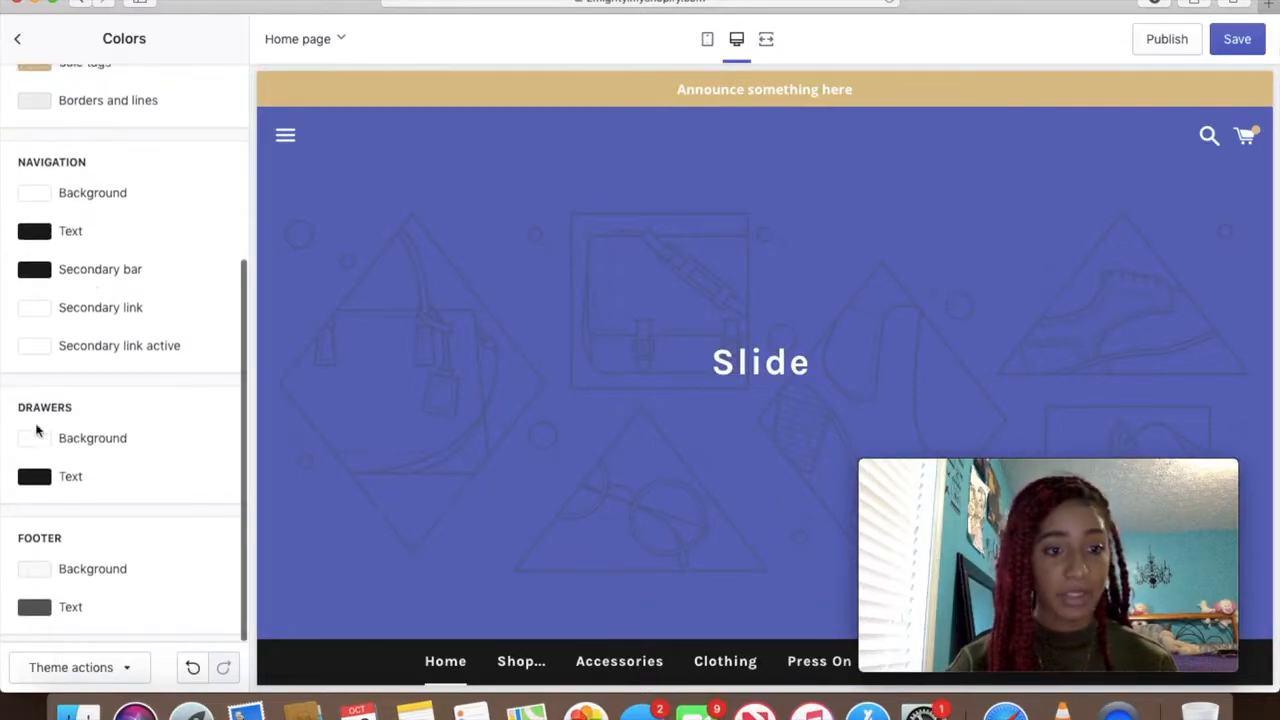
scroll(103, 349, "up", 5)
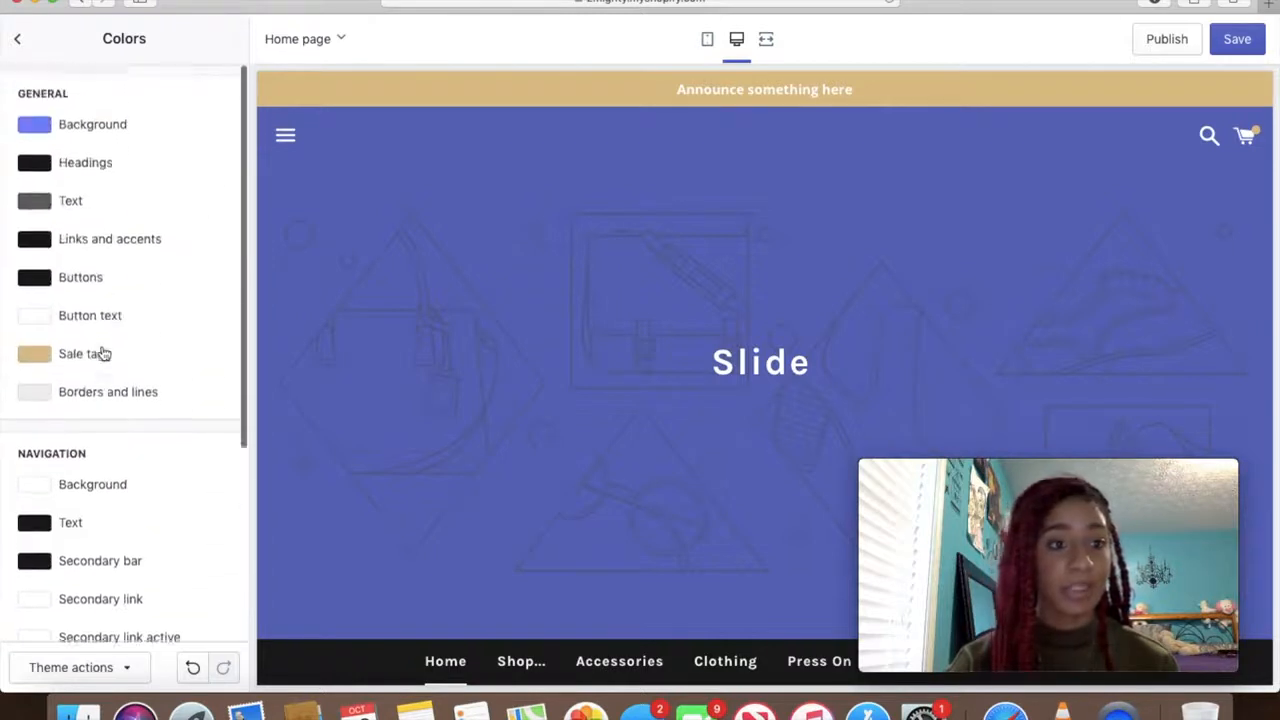
Set the theme's text colour to red #FF1717
left_click(56, 201)
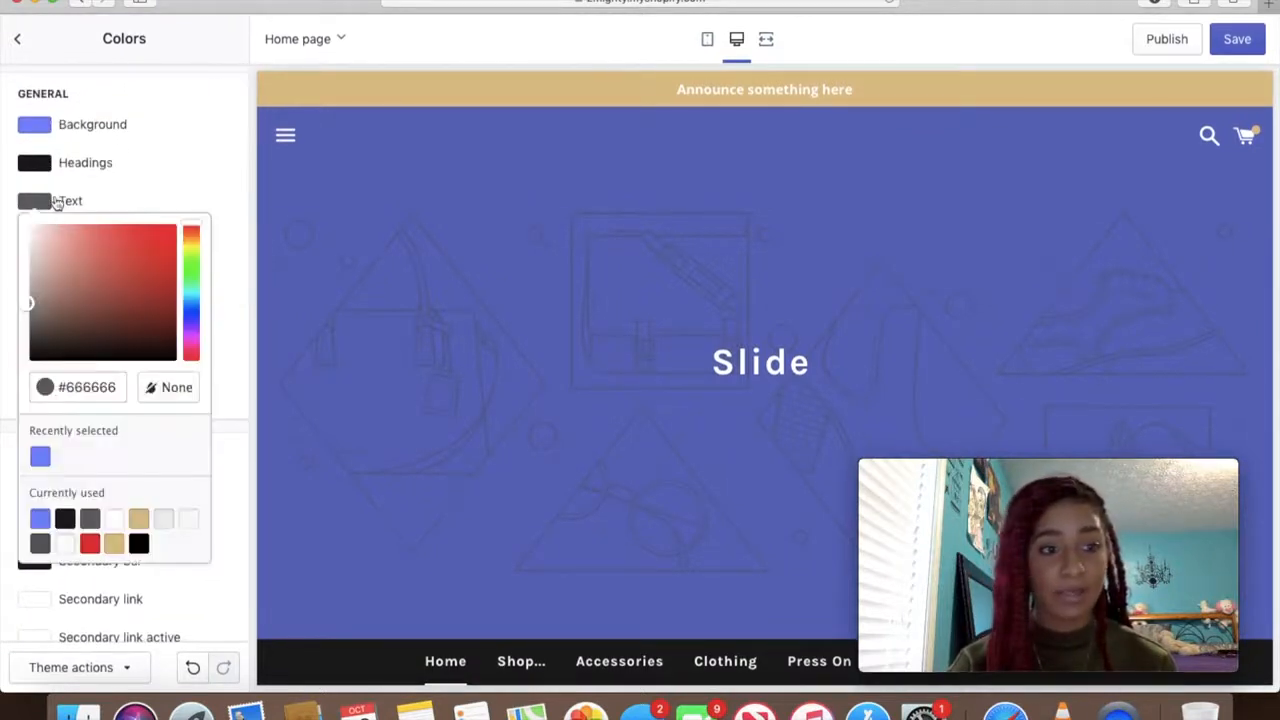
left_click(143, 241)
left_click(144, 238)
left_click_drag(145, 243, 162, 225)
scroll(550, 304, "down", 5)
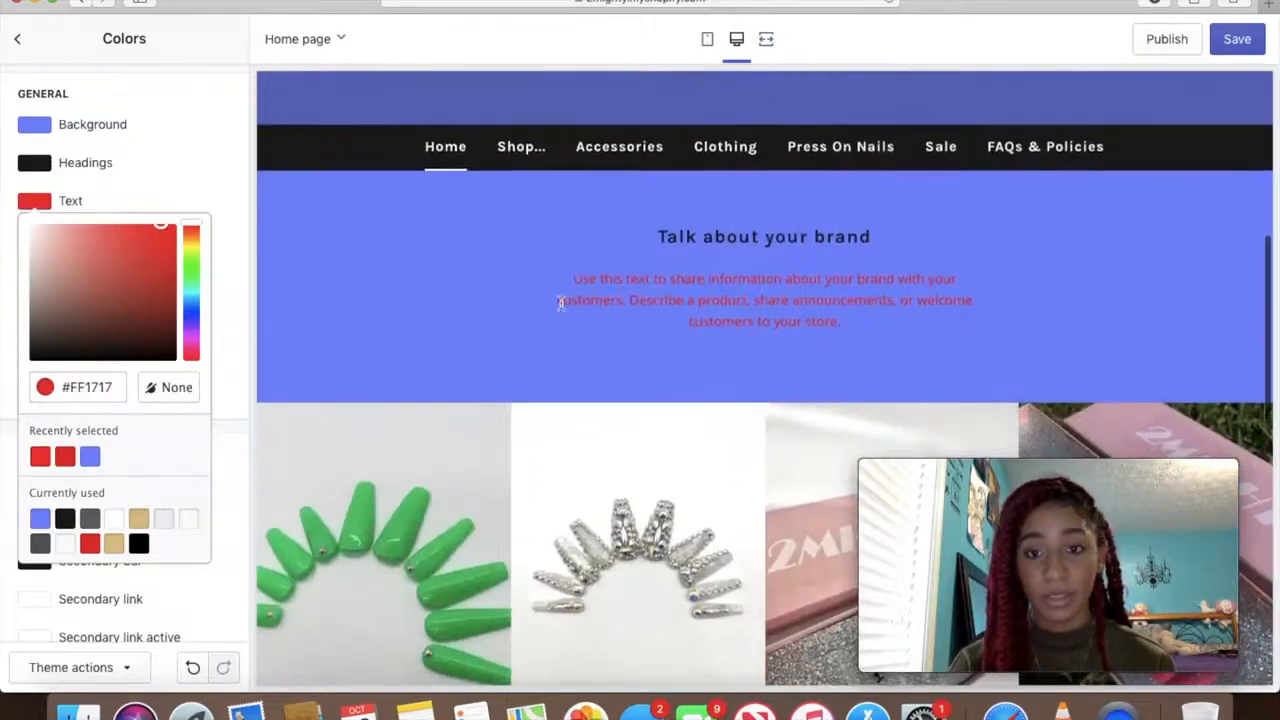
left_click(177, 191)
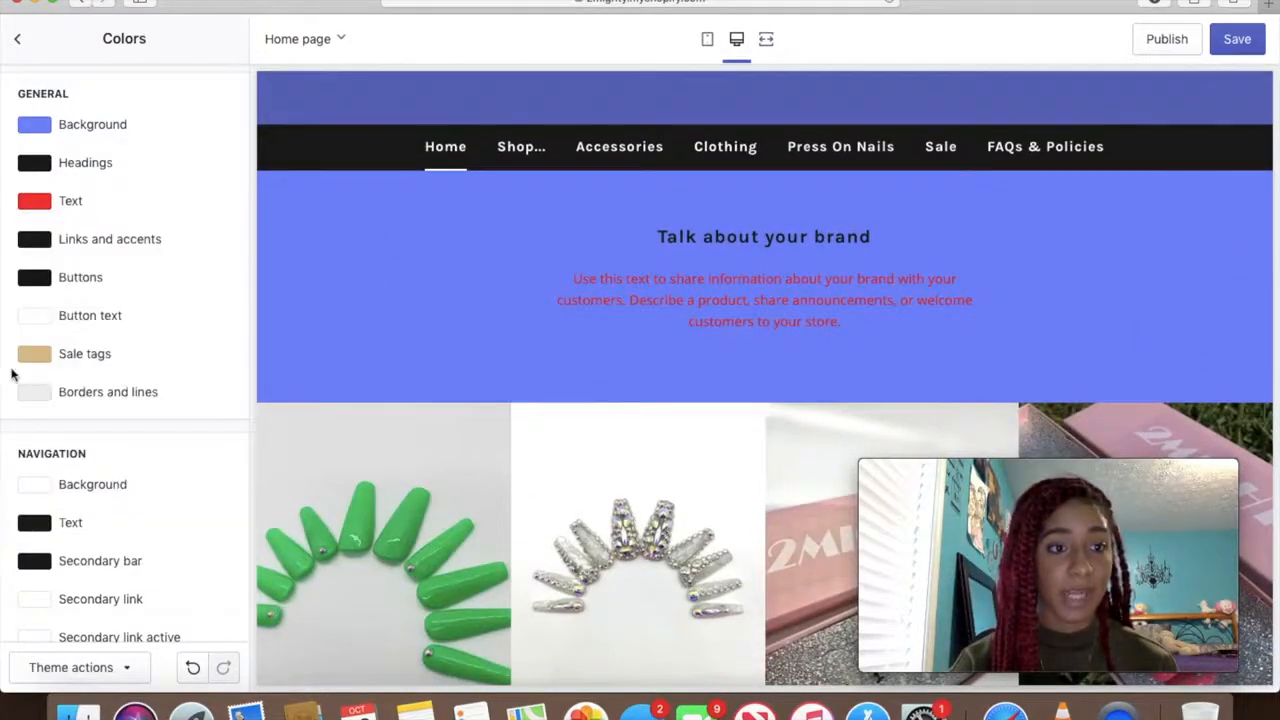
Set the button colour to light purple #AC76FC
left_click(35, 280)
left_click(33, 425)
left_click_drag(33, 425, 159, 380)
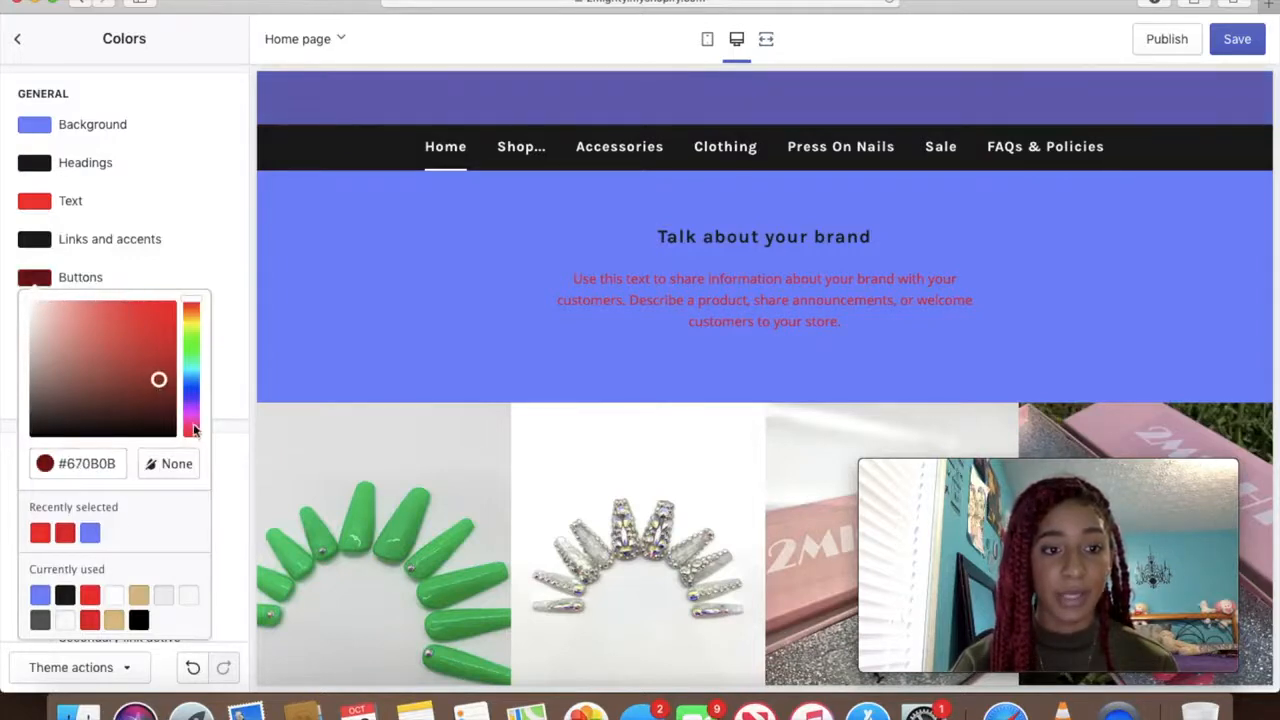
left_click(192, 427)
left_click(191, 405)
left_click_drag(158, 377, 108, 303)
left_click(183, 205)
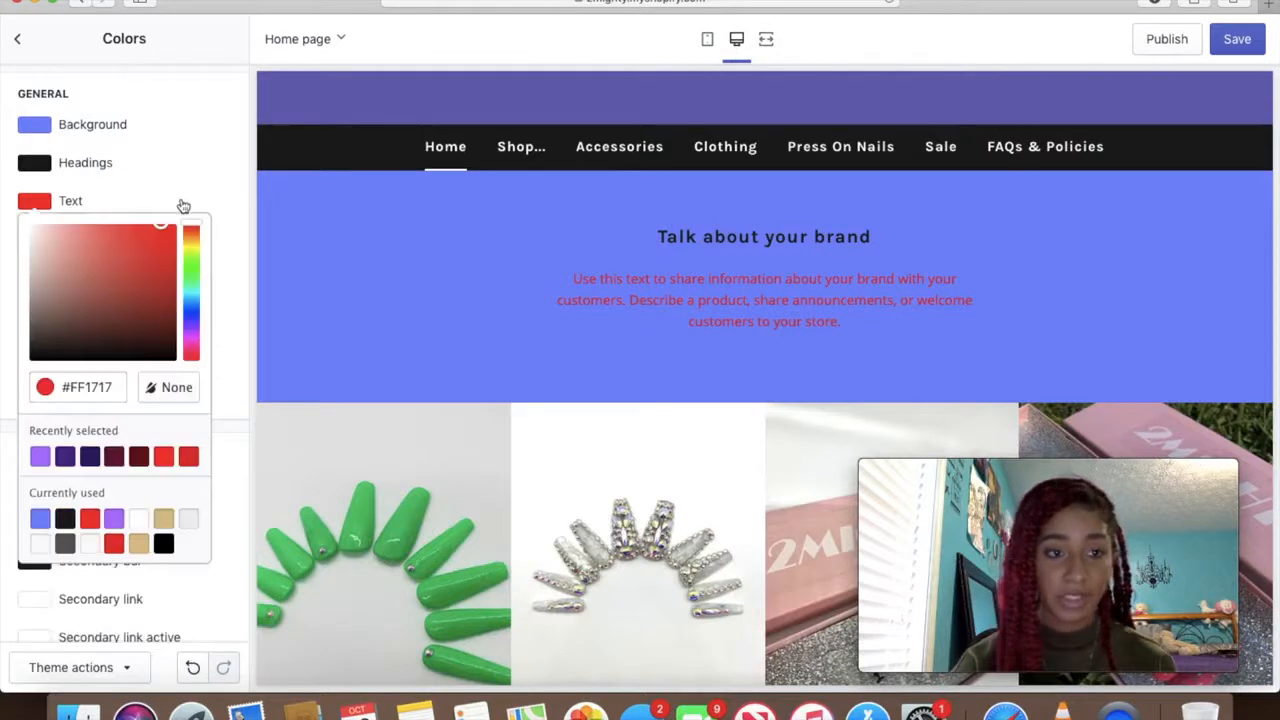
left_click(194, 150)
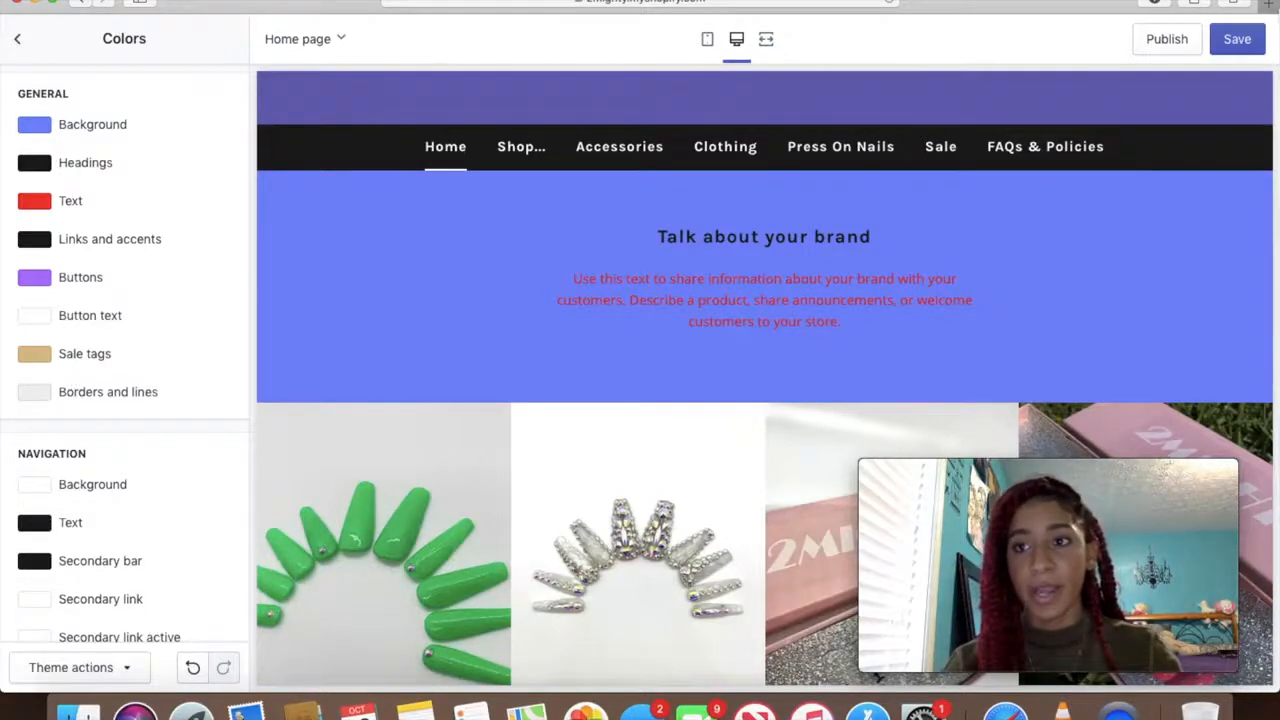
Load the live storefront shop2mighty.com in a new Safari tab, then return to the theme editor
left_click(1268, 5)
type("sho")
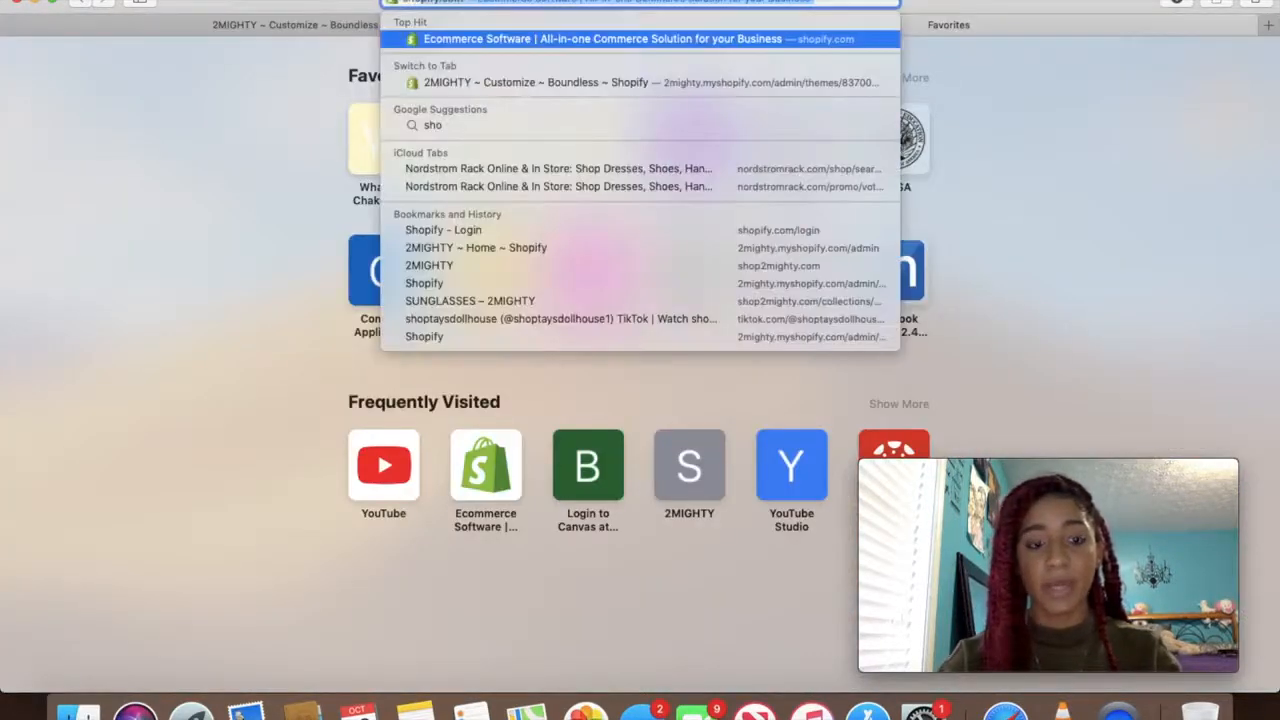
type("p2mighty")
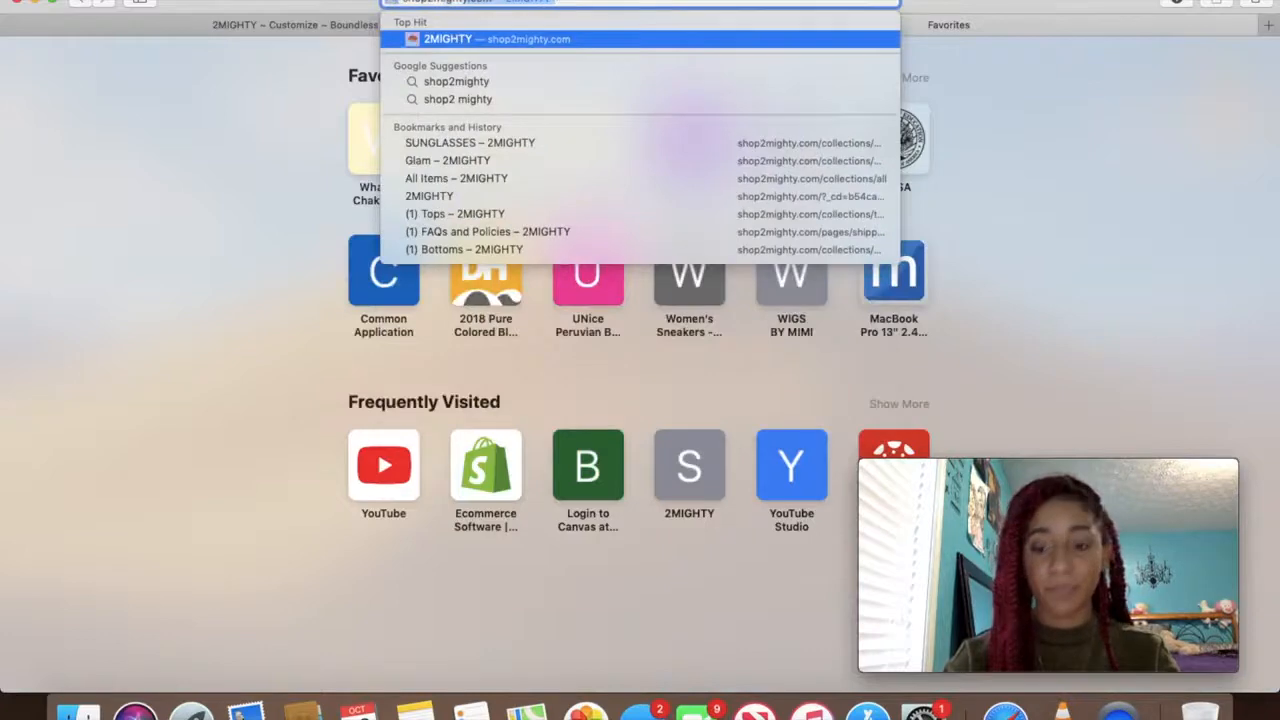
key("Return")
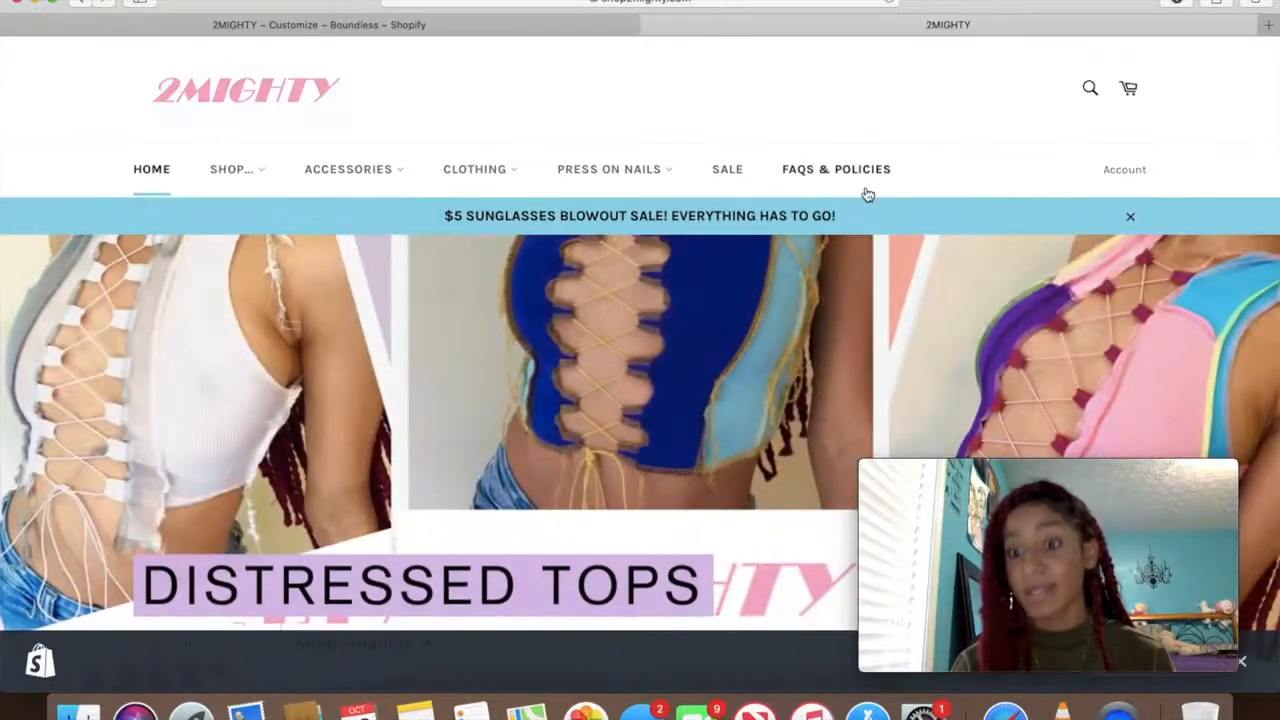
left_click(428, 24)
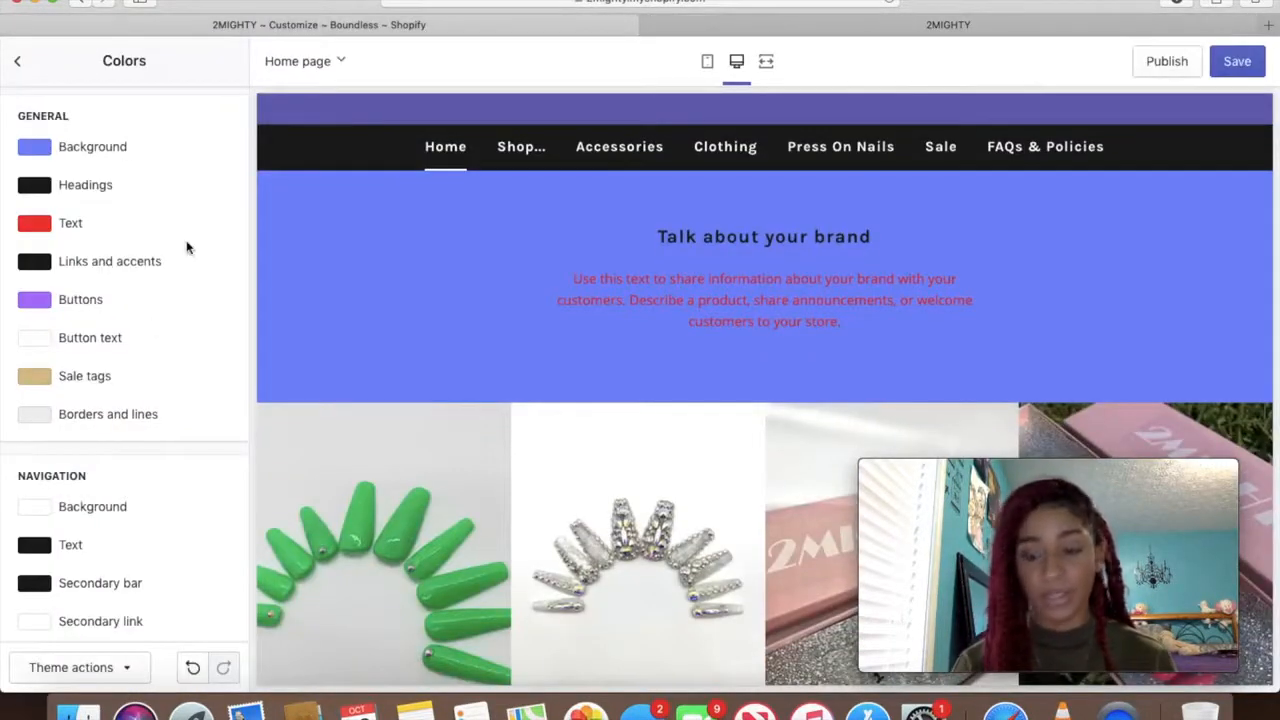
Open Typography settings and browse the heading font list without changing it
left_click(22, 63)
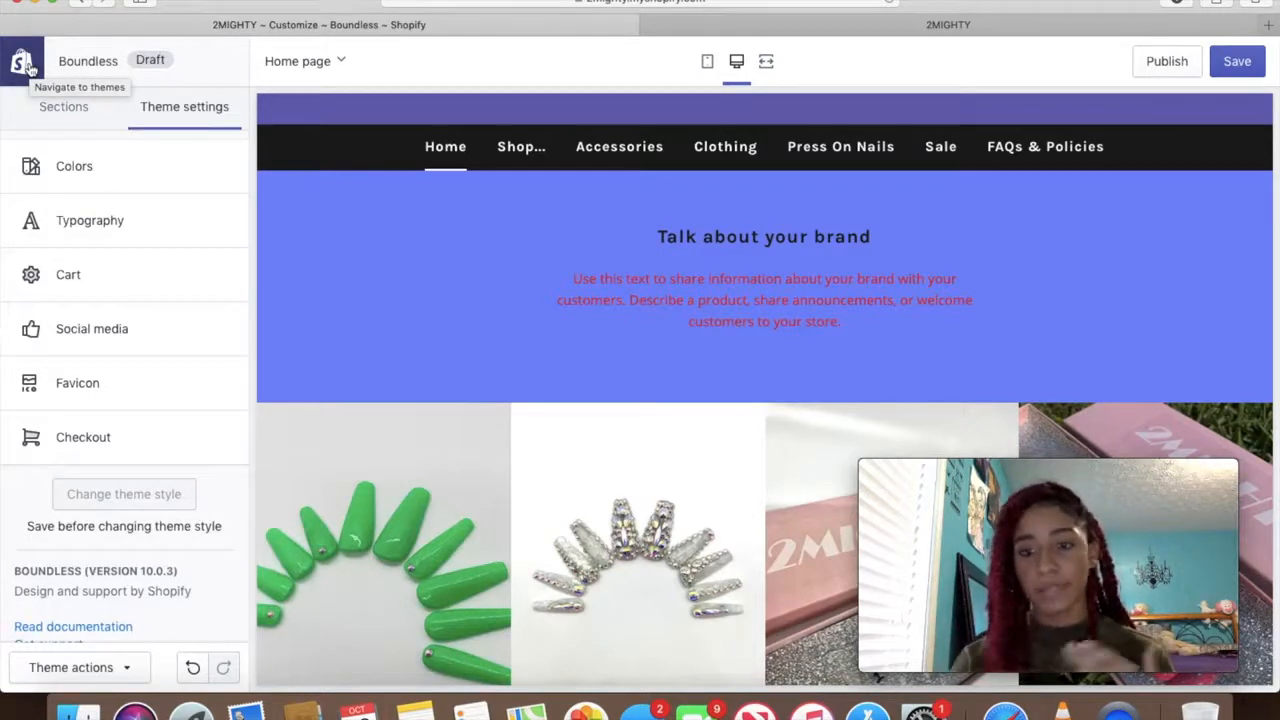
left_click(86, 222)
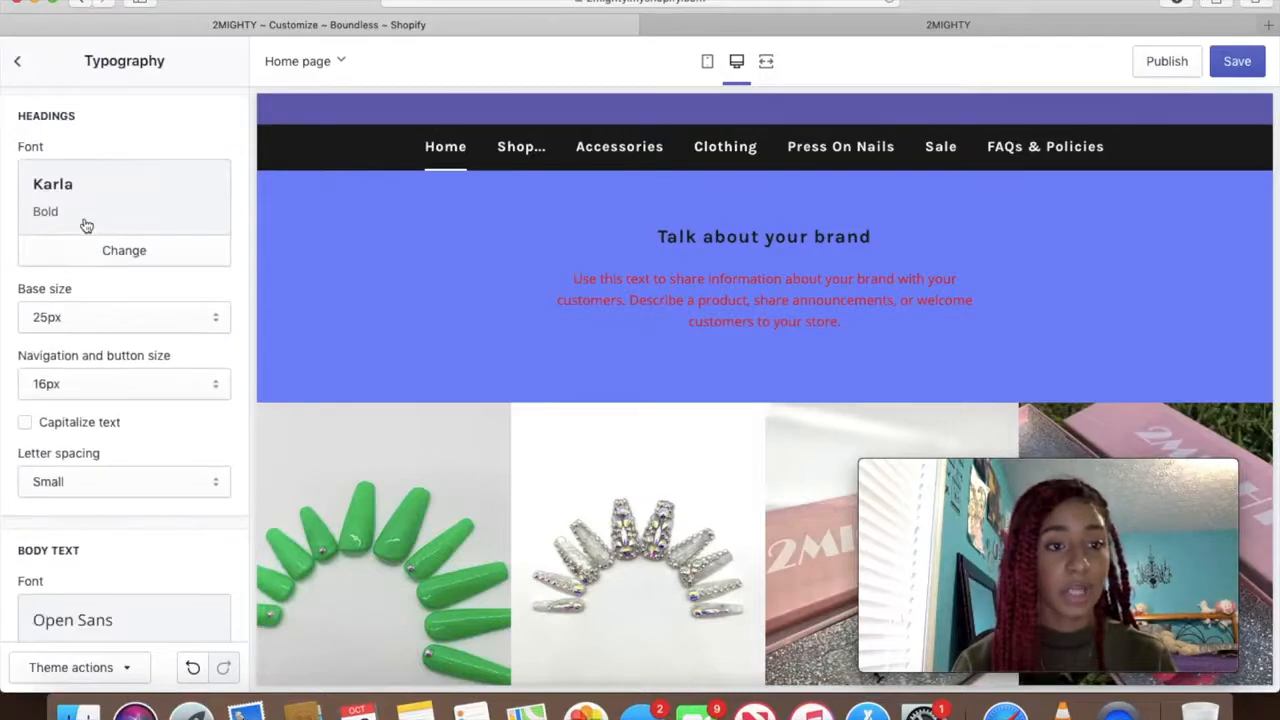
left_click(81, 263)
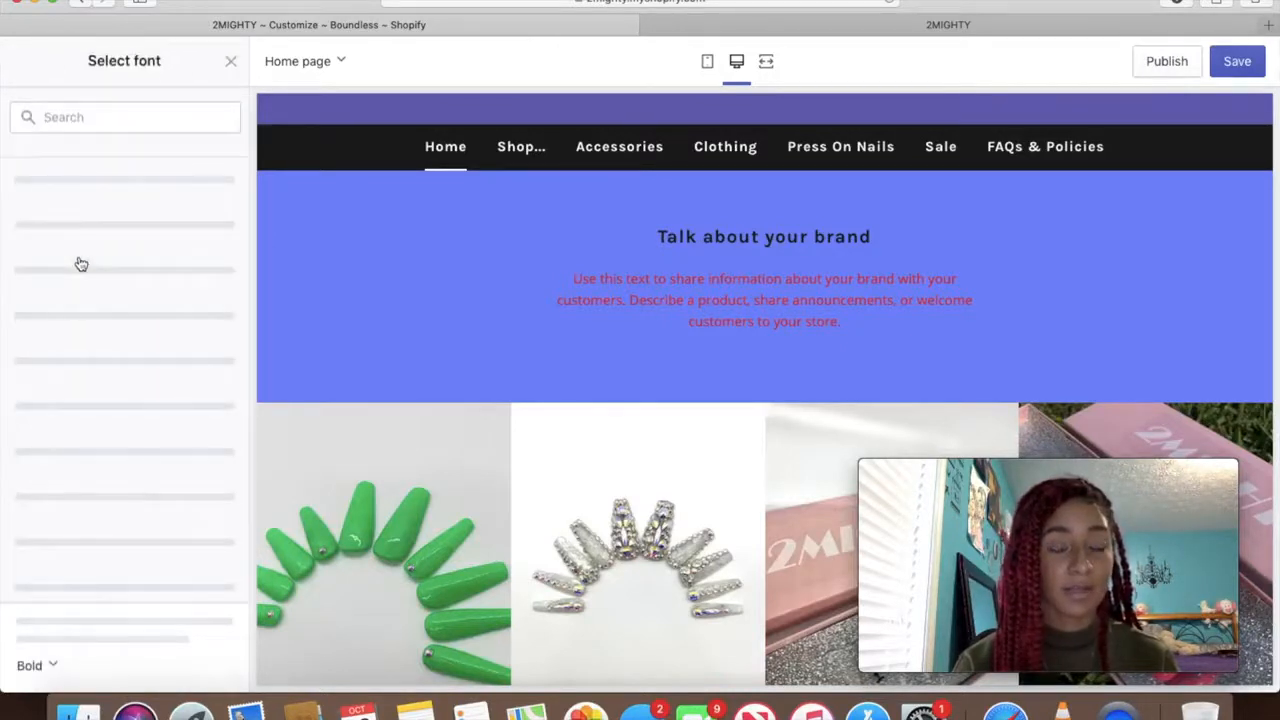
scroll(81, 263, "down", 10)
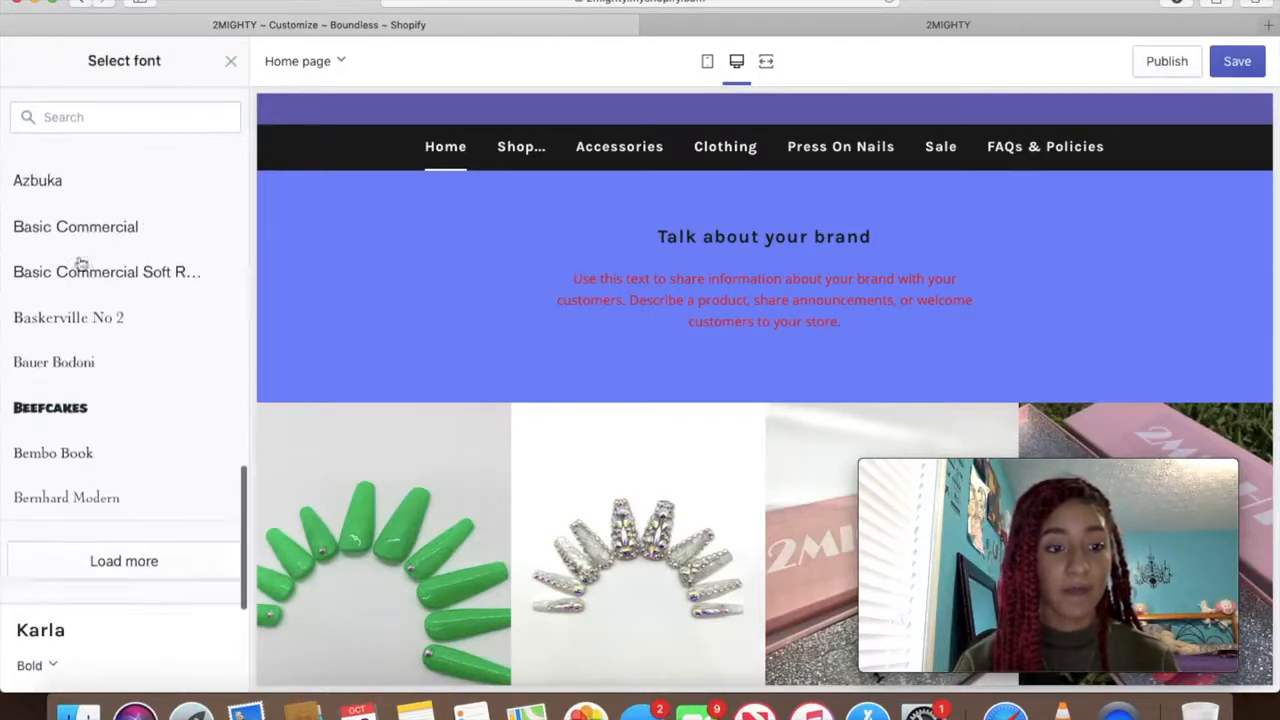
left_click(90, 566)
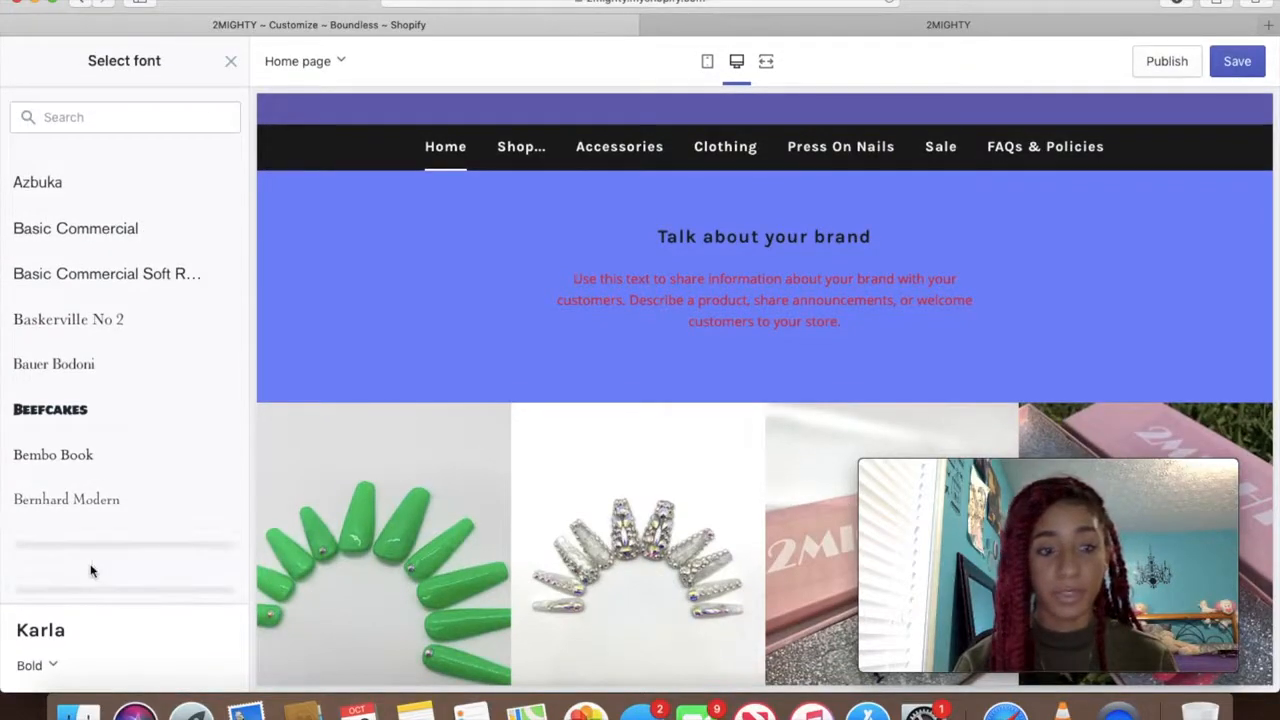
scroll(92, 568, "down", 10)
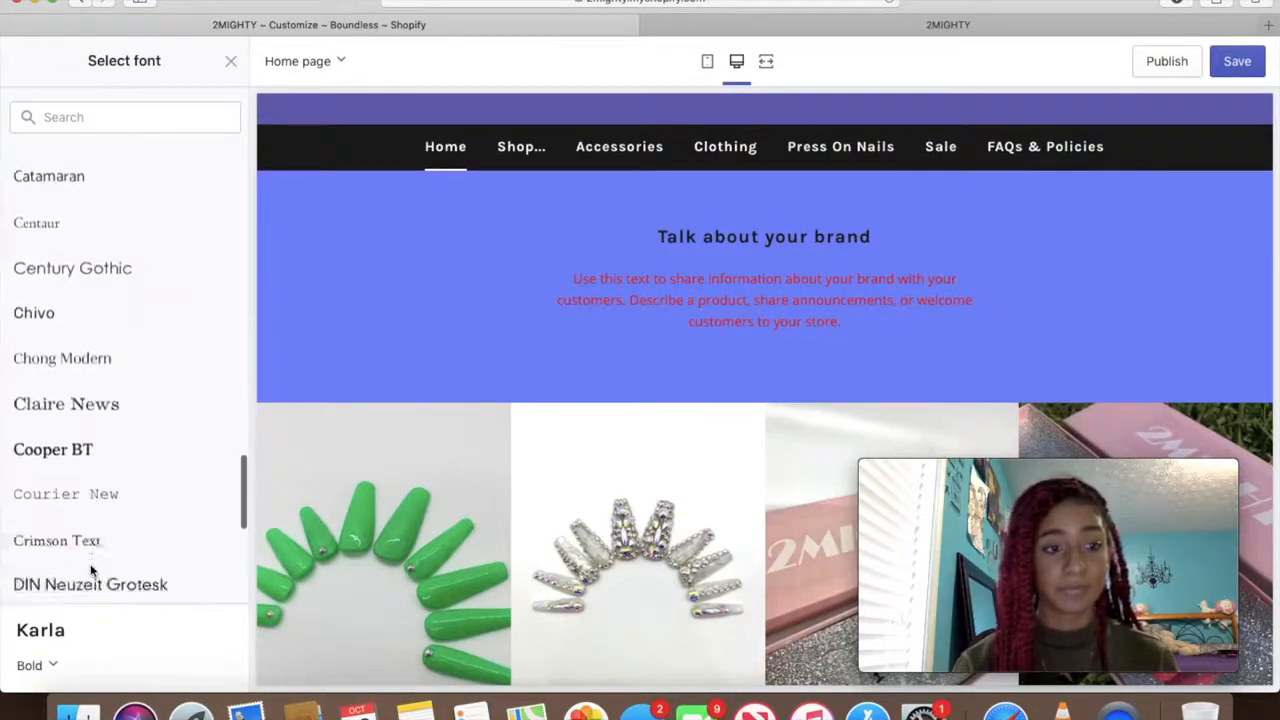
scroll(184, 319, "up", 5)
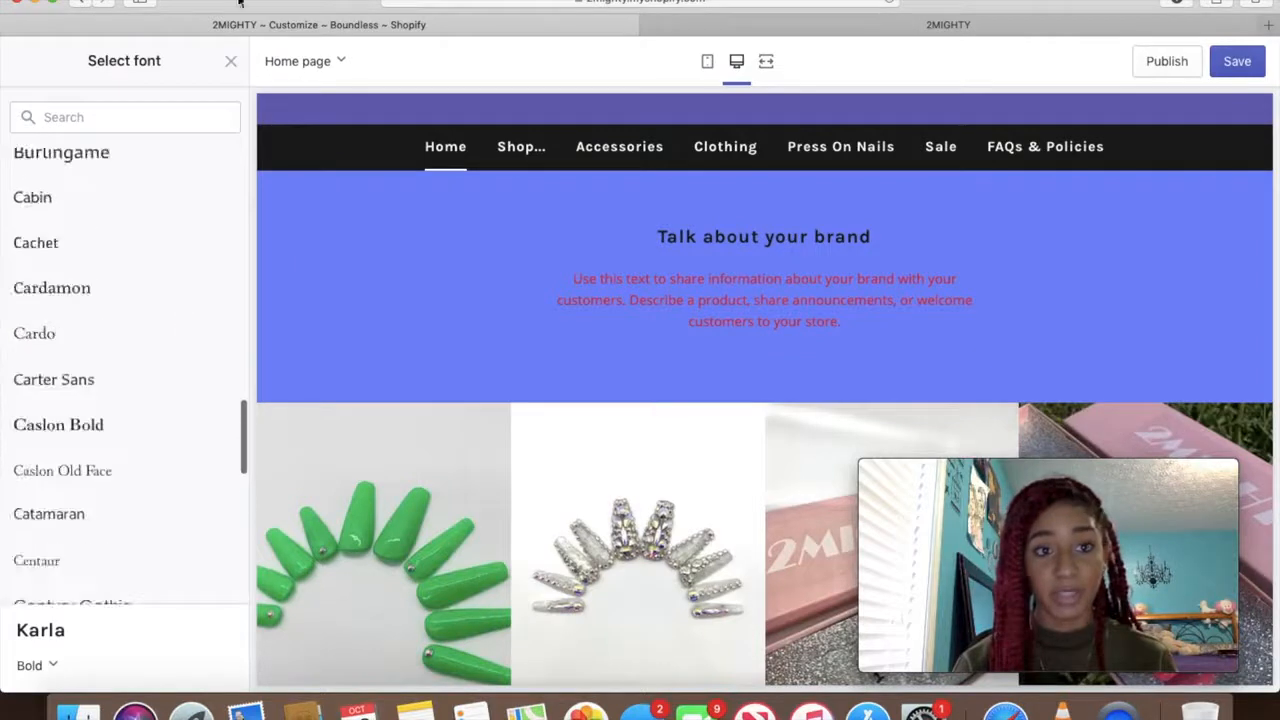
left_click(231, 61)
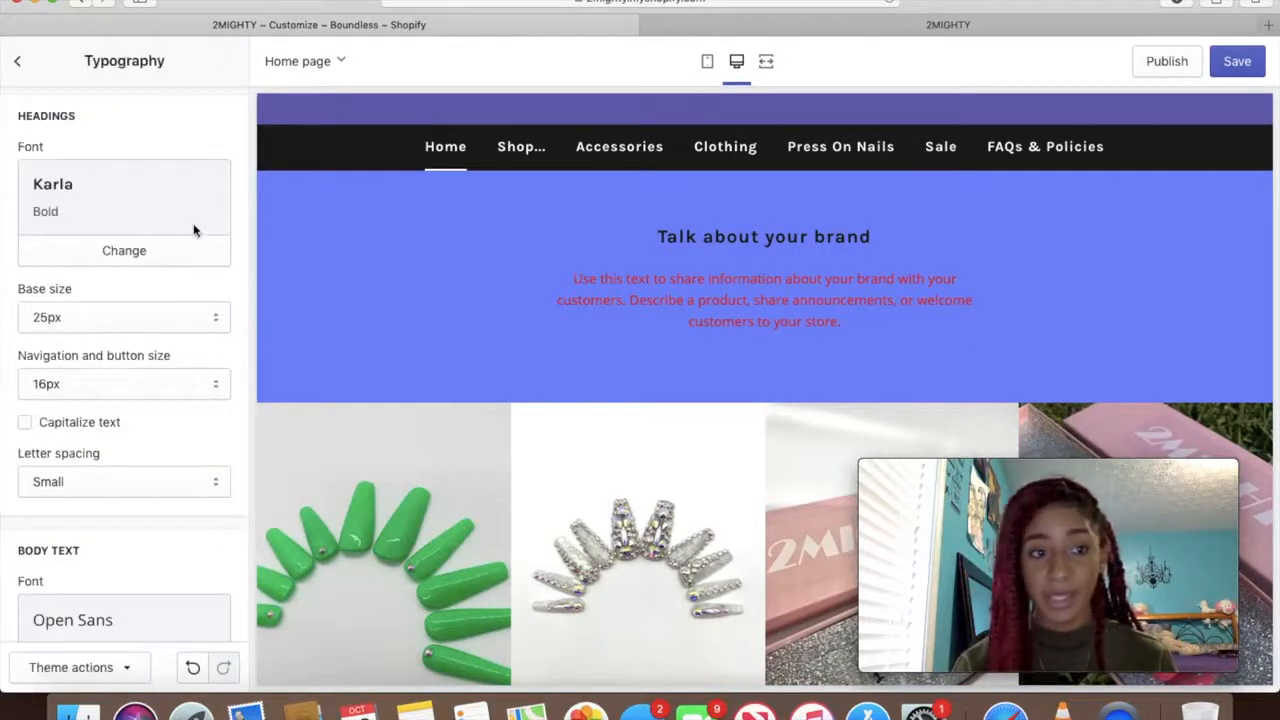
Change the body text font to Akko
scroll(193, 229, "down", 3)
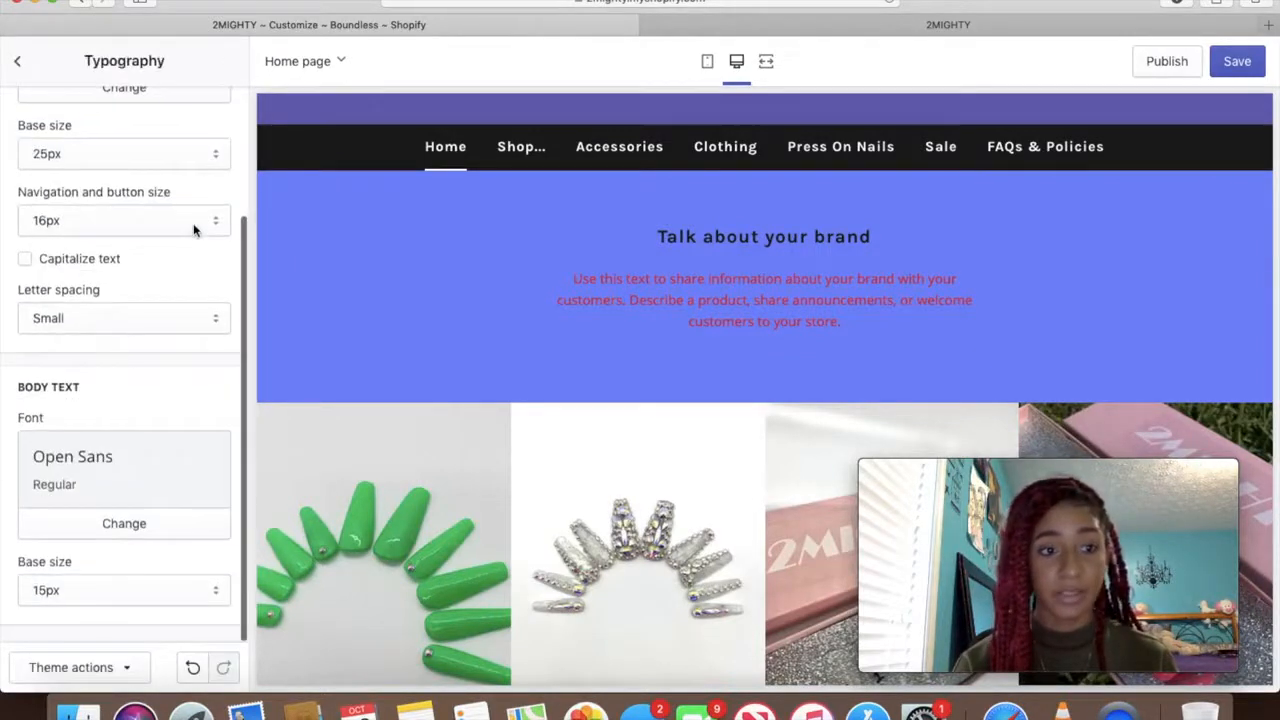
left_click(112, 535)
left_click(102, 336)
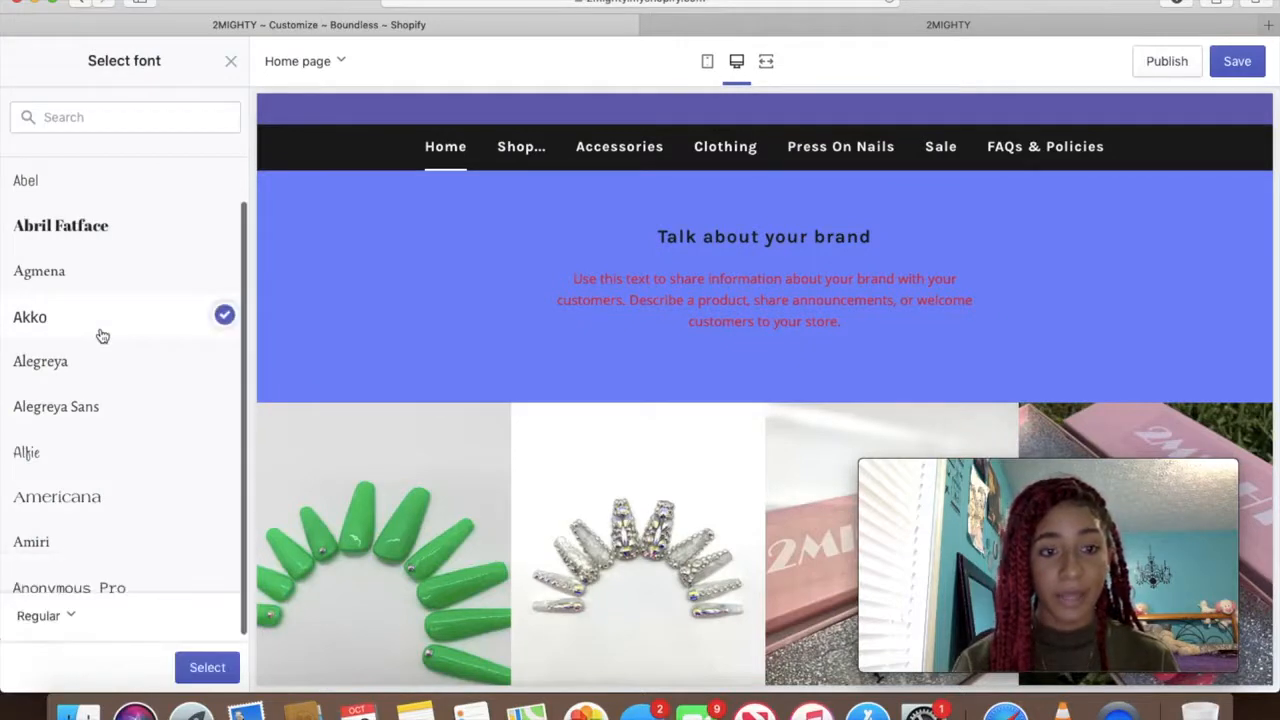
left_click(203, 667)
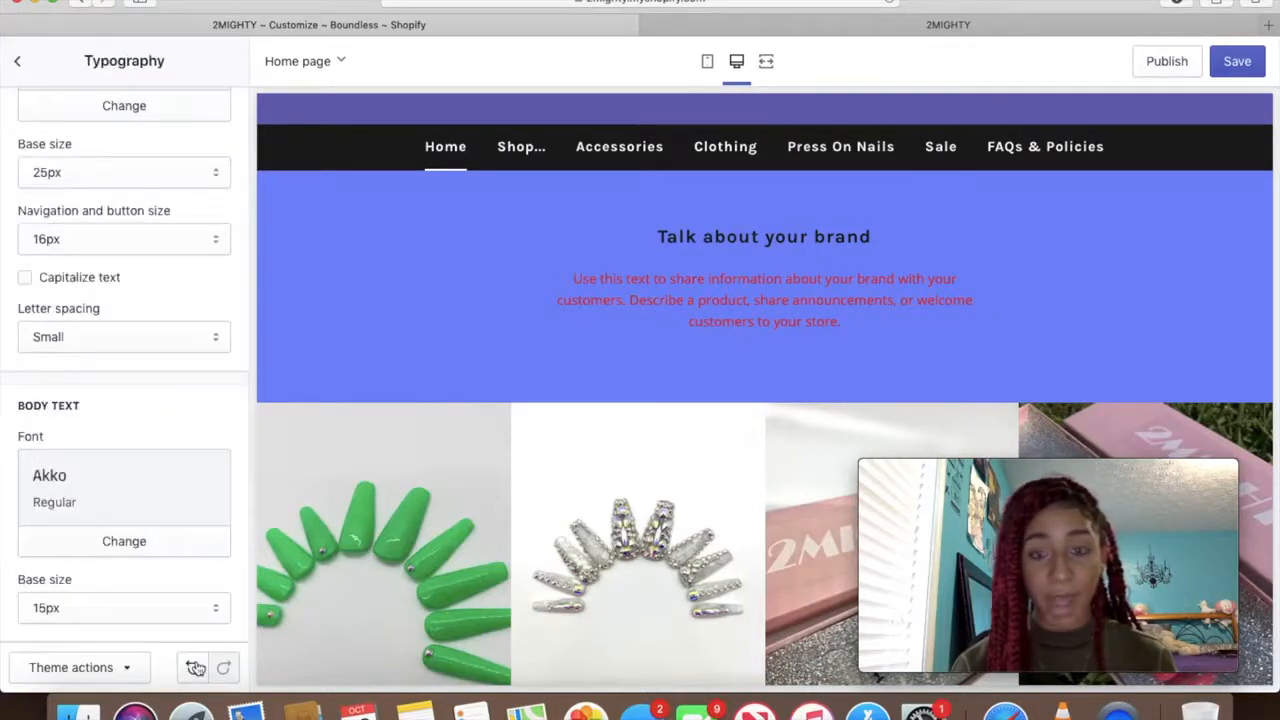
scroll(6, 255, "up", 3)
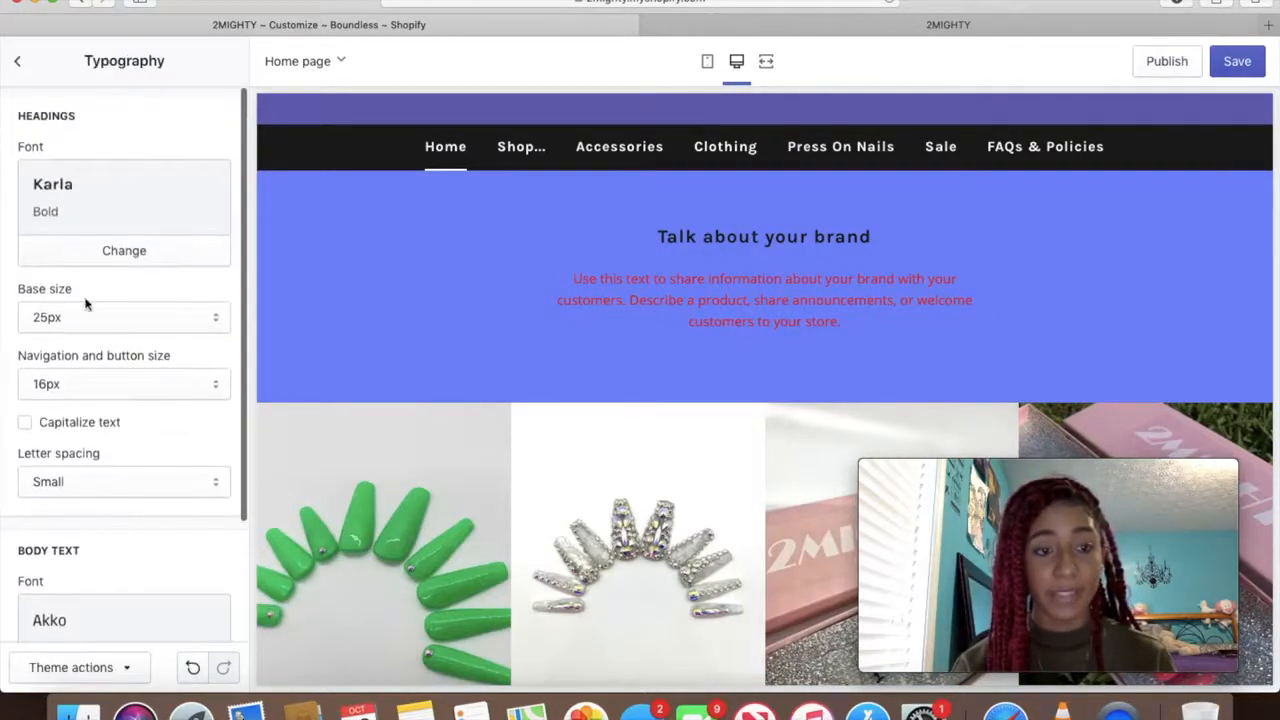
Set the heading font to Abril Fatface, after briefly trying Albie
left_click(88, 258)
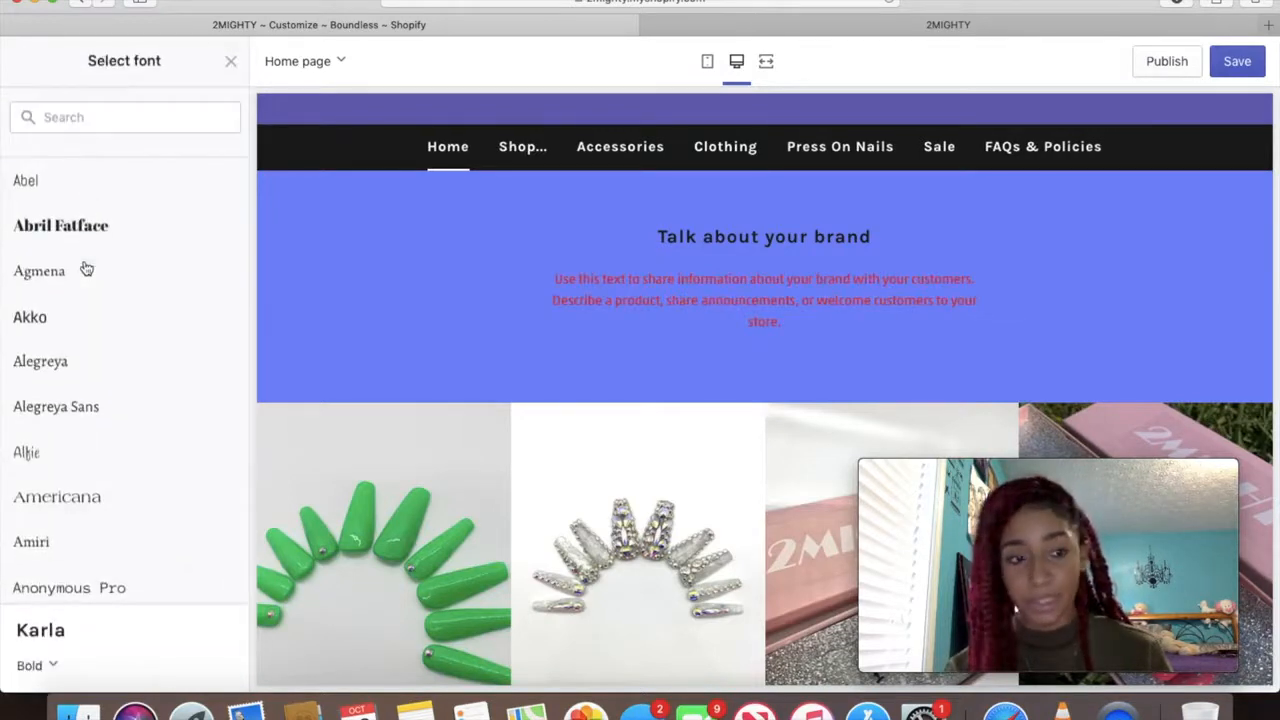
left_click(32, 460)
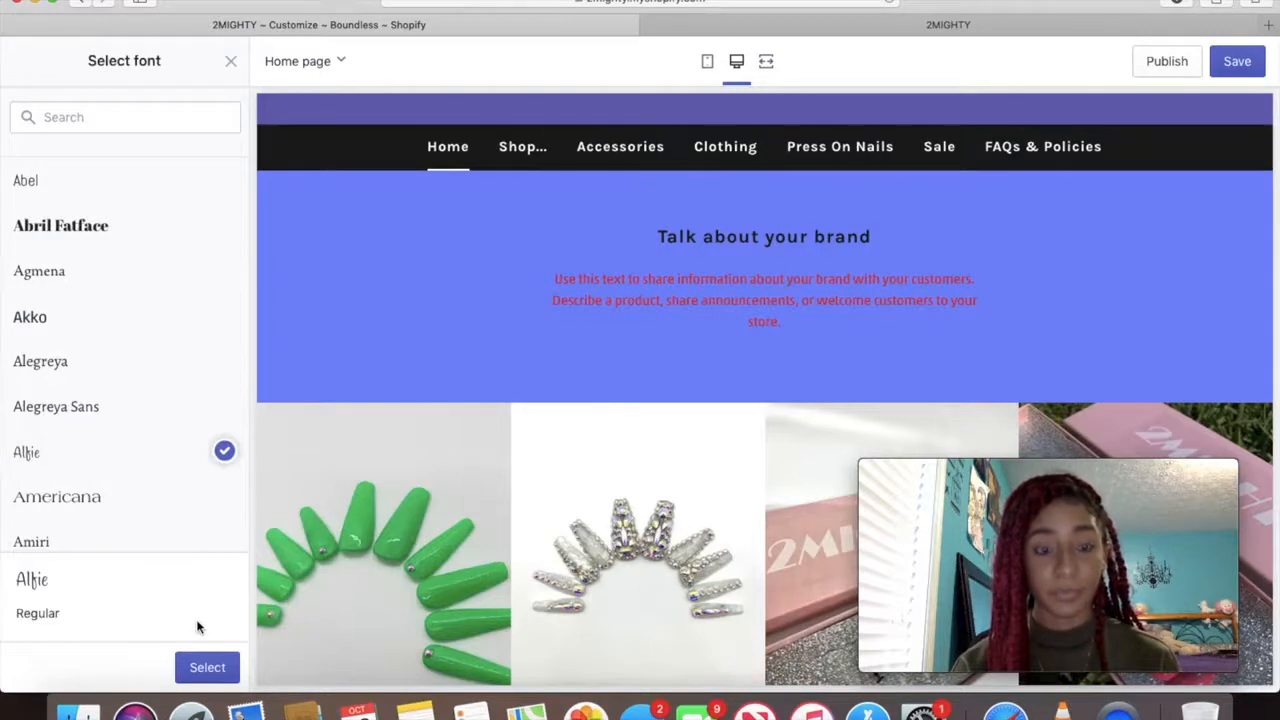
left_click(208, 670)
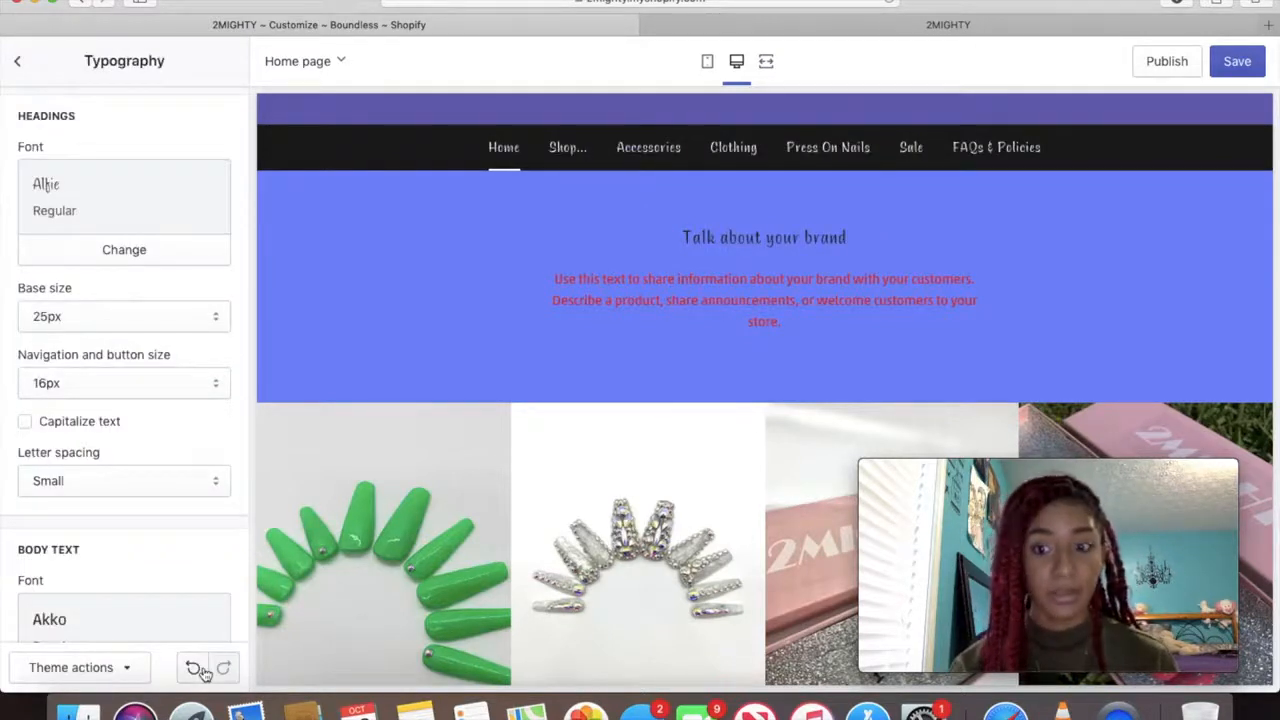
left_click(171, 252)
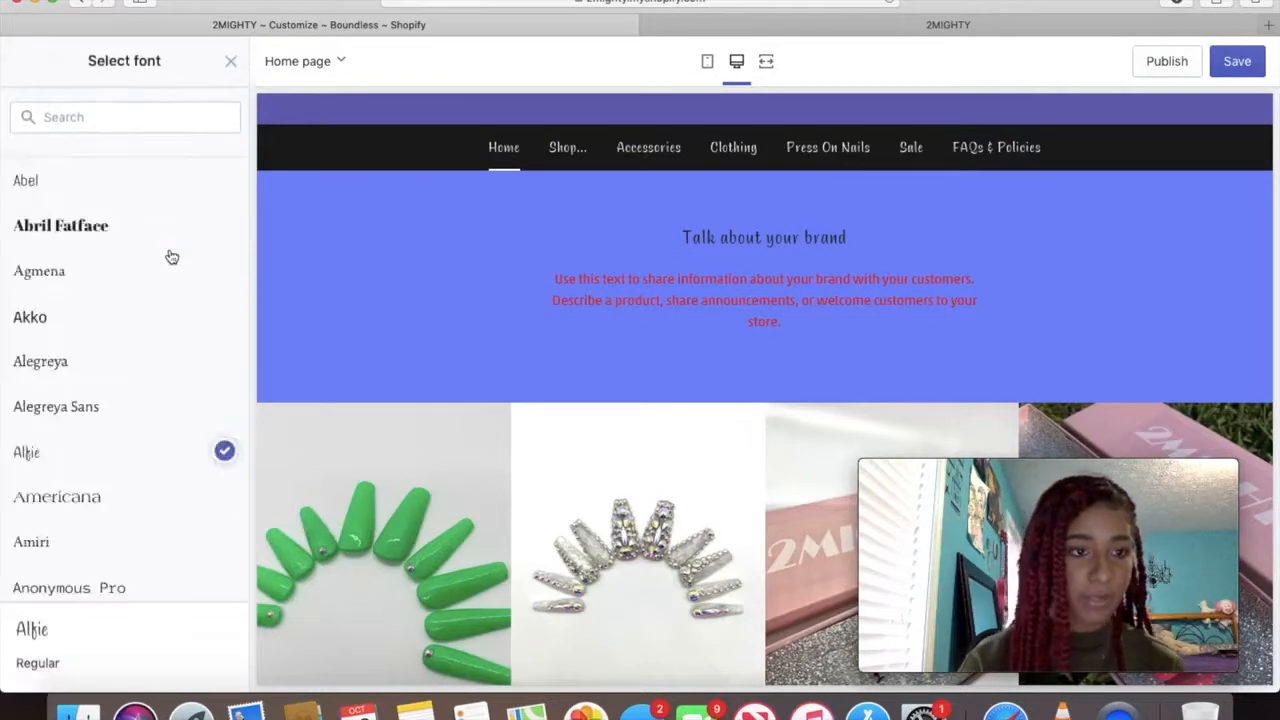
scroll(143, 371, "down", 2)
left_click(127, 165)
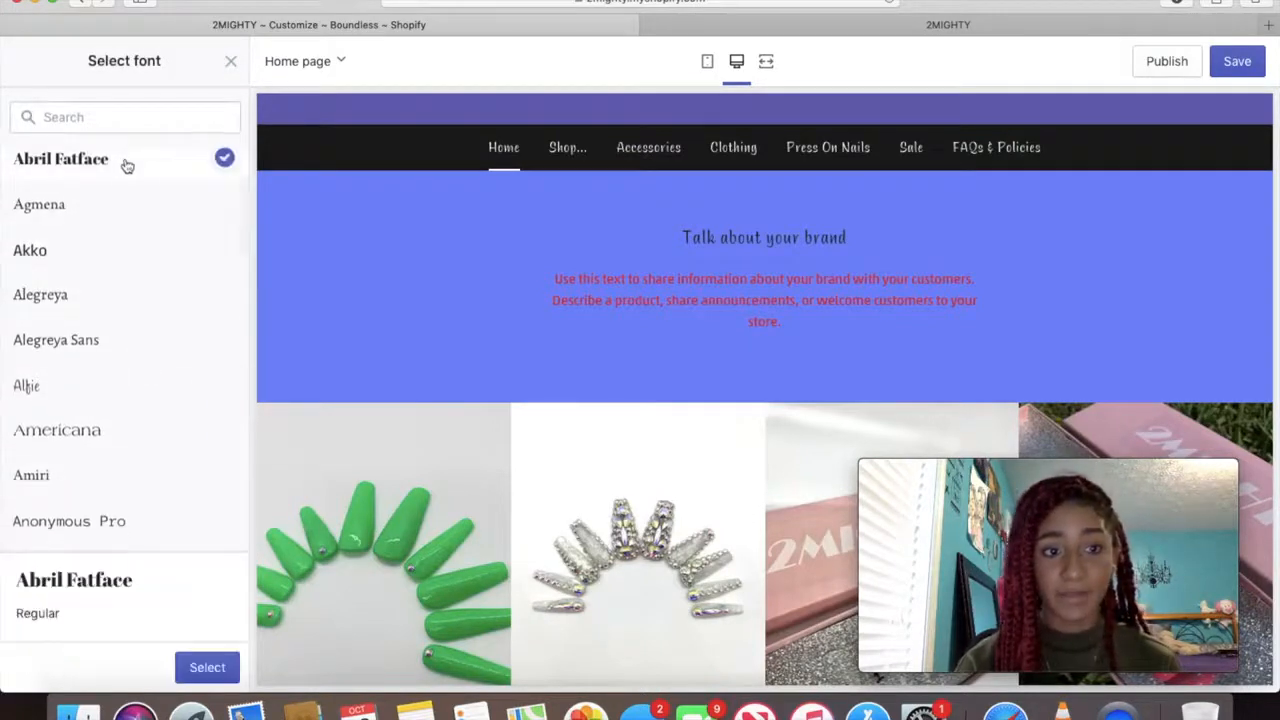
left_click(203, 670)
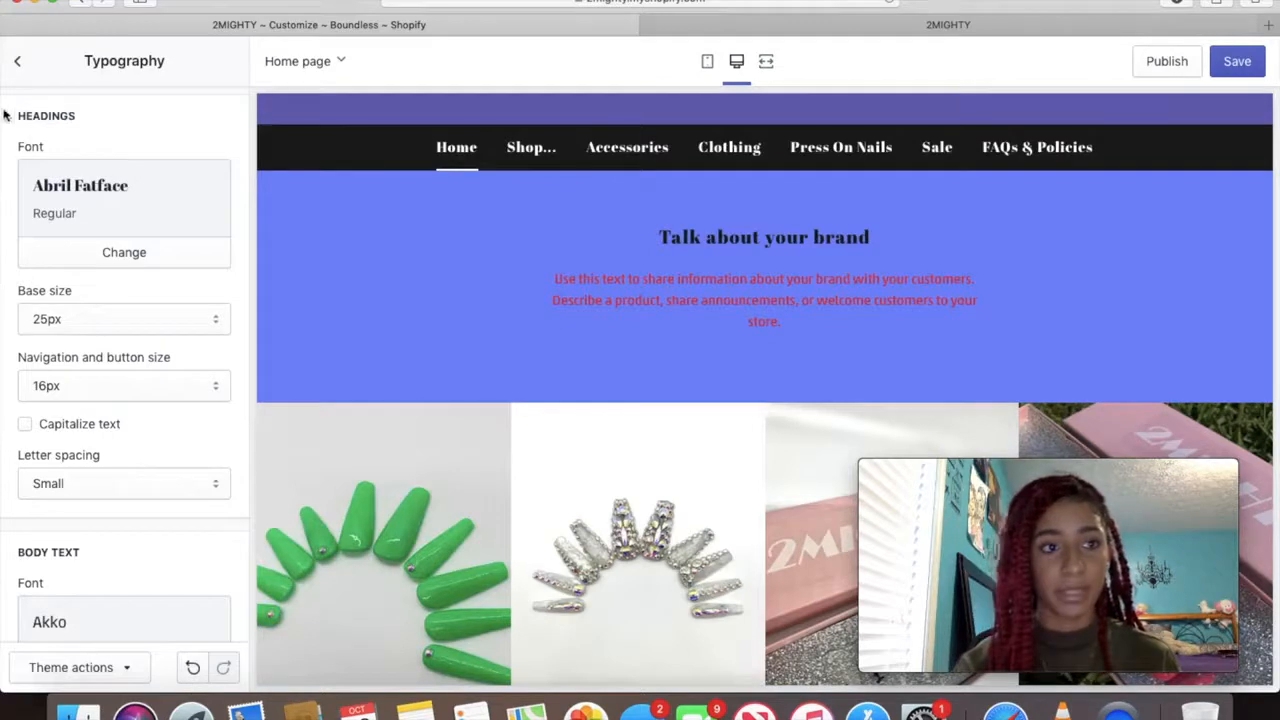
left_click(22, 66)
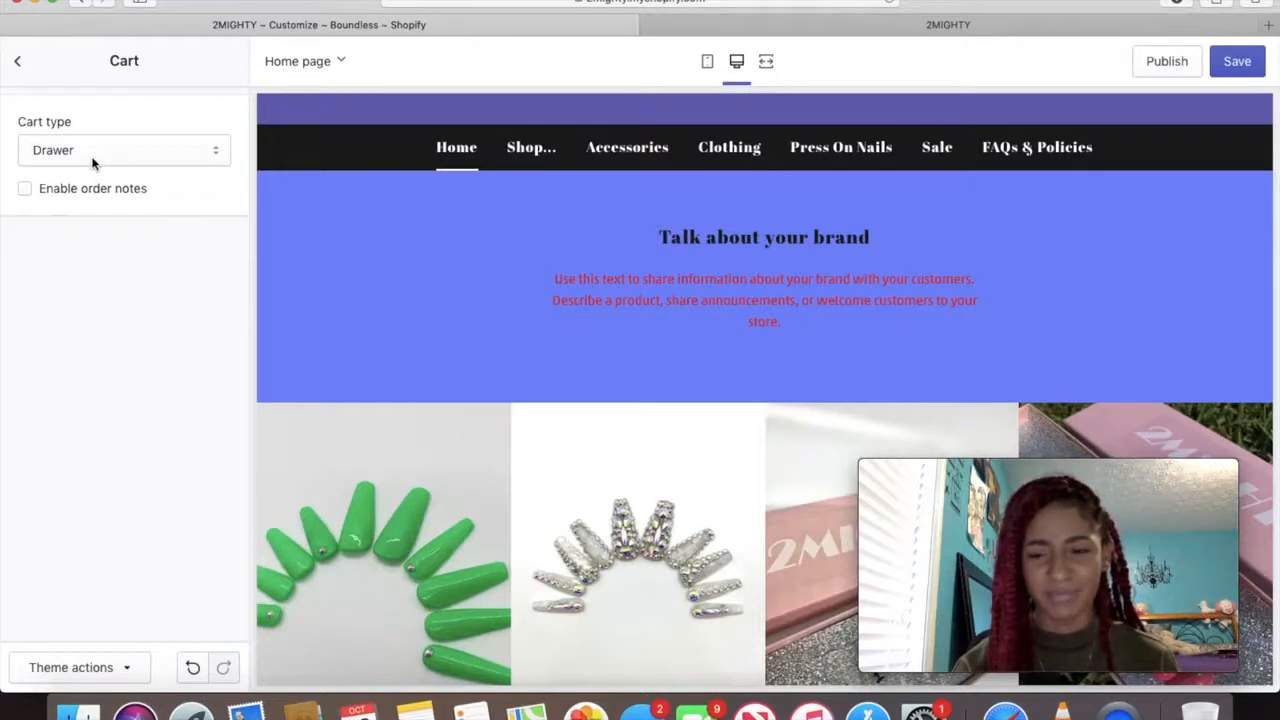
Change the cart type to a full Page in the Cart settings
left_click(100, 158)
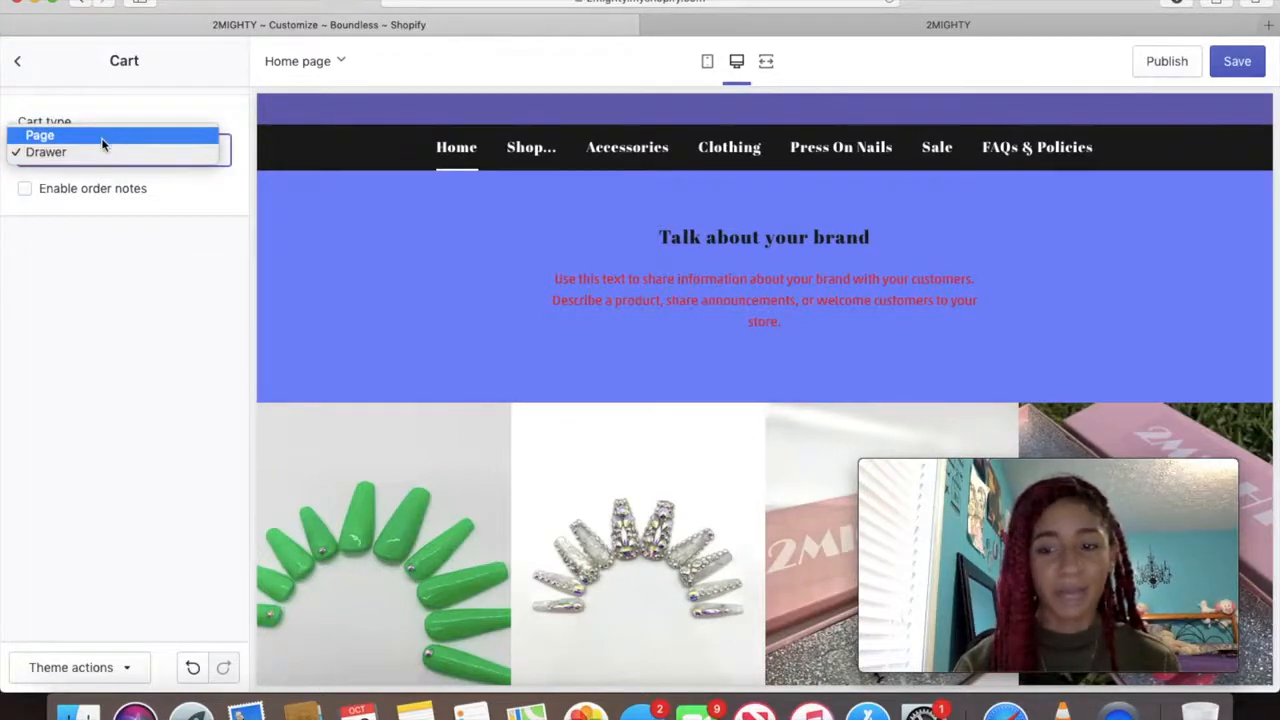
left_click(101, 135)
scroll(446, 219, "down", 3)
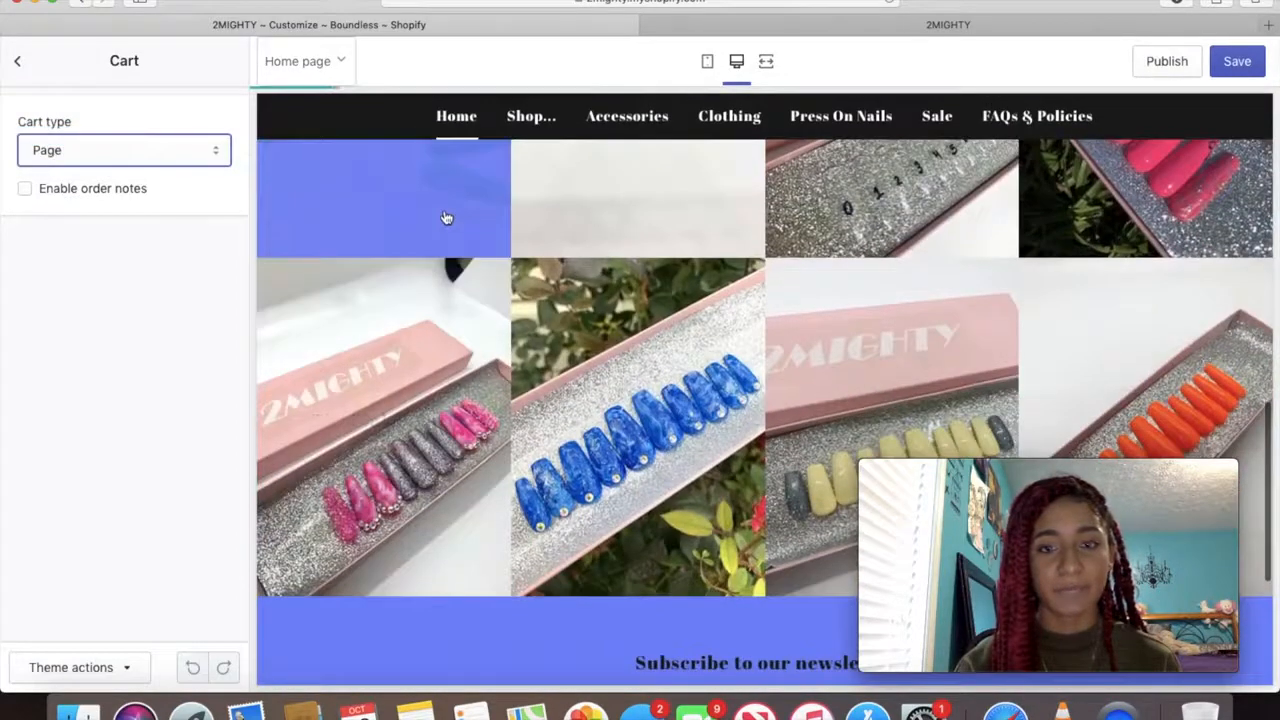
scroll(446, 219, "up", 5)
left_click(18, 62)
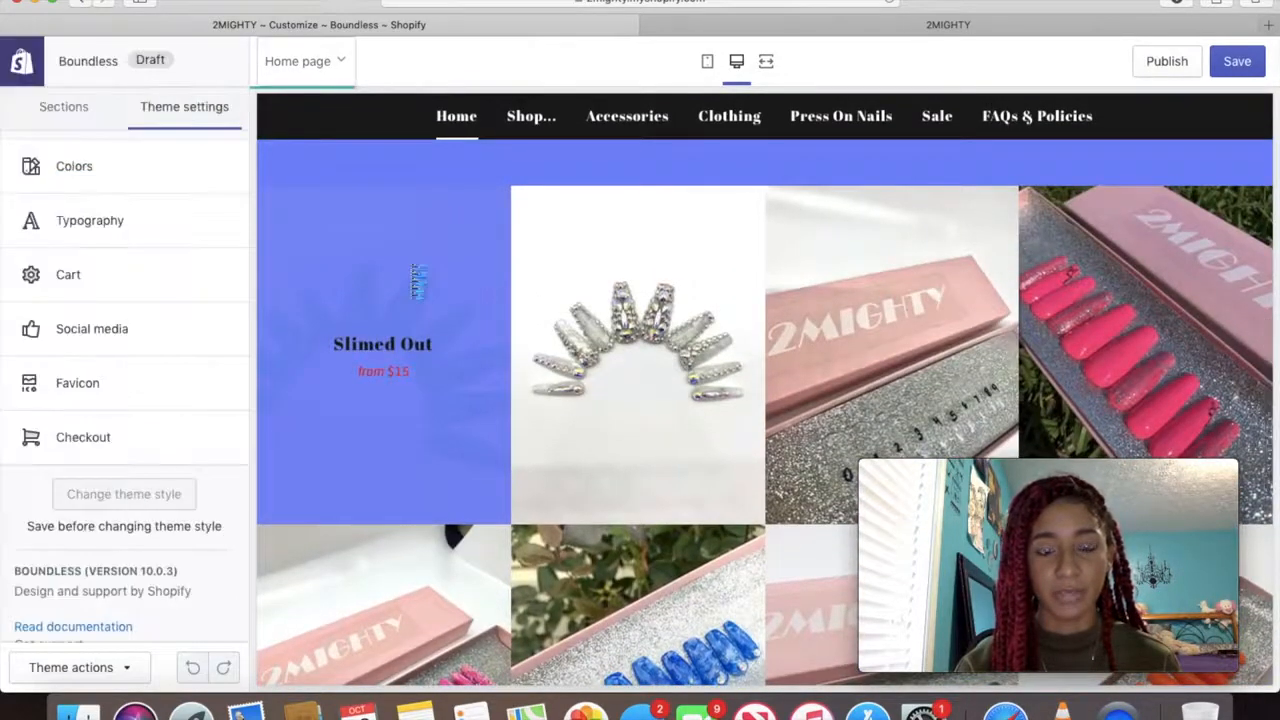
scroll(411, 270, "down", 6)
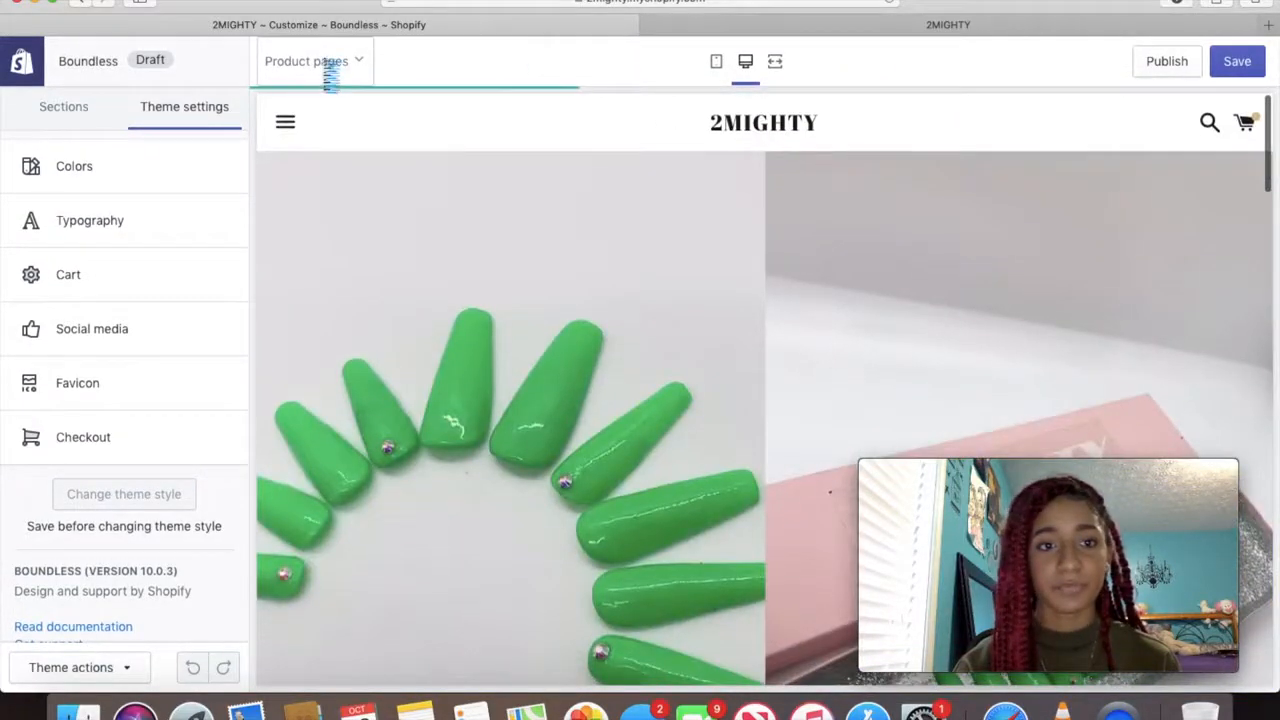
Preview the Cart page template and set the cart type back to Drawer
left_click(322, 62)
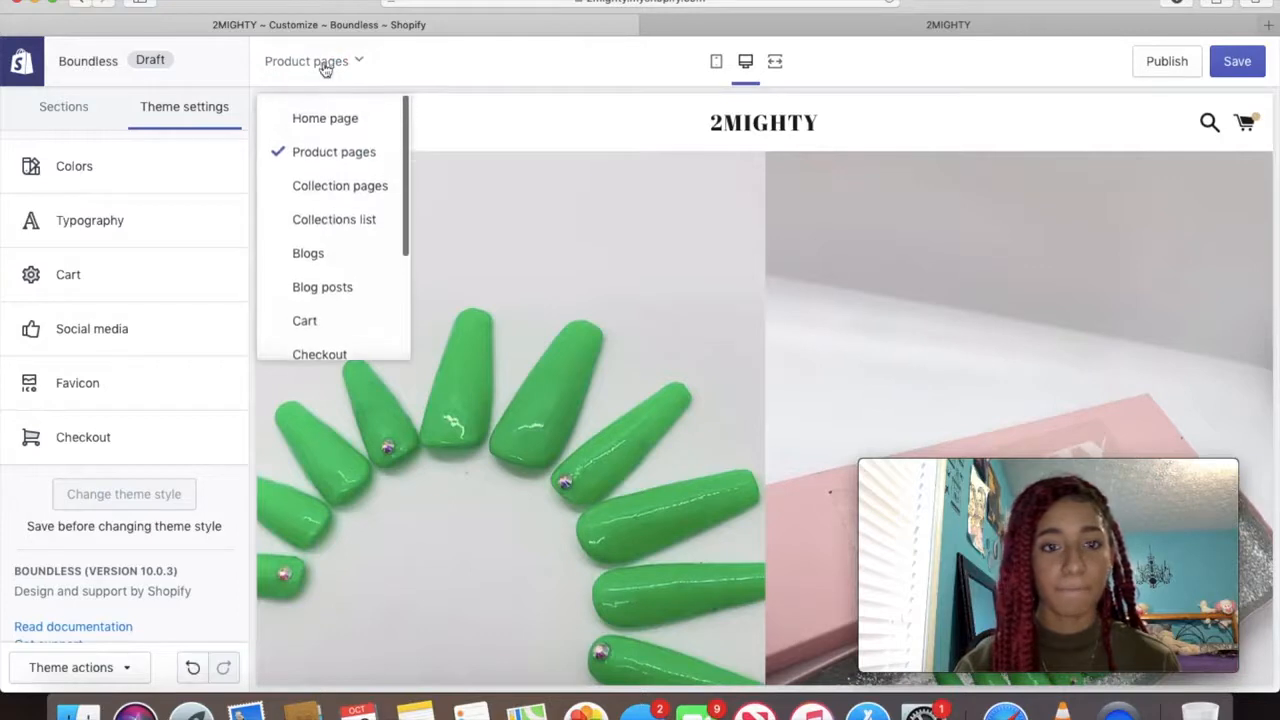
left_click(304, 320)
left_click(124, 286)
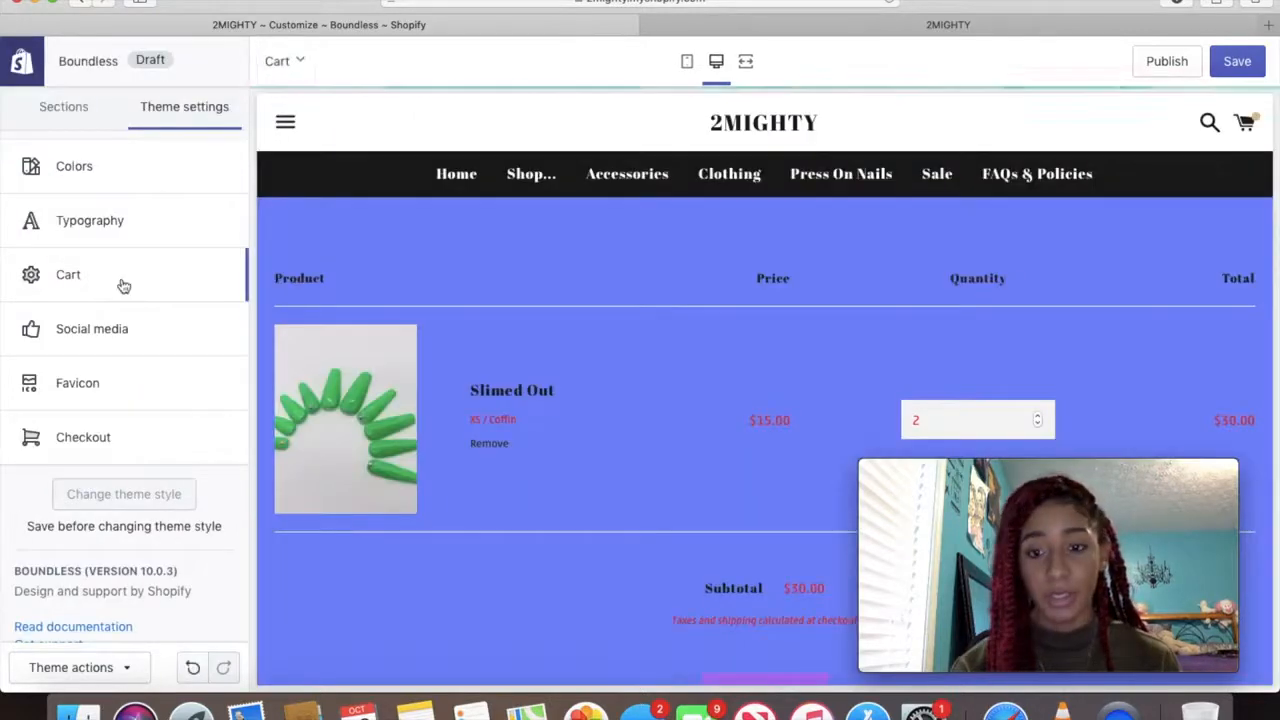
scroll(665, 322, "down", 2)
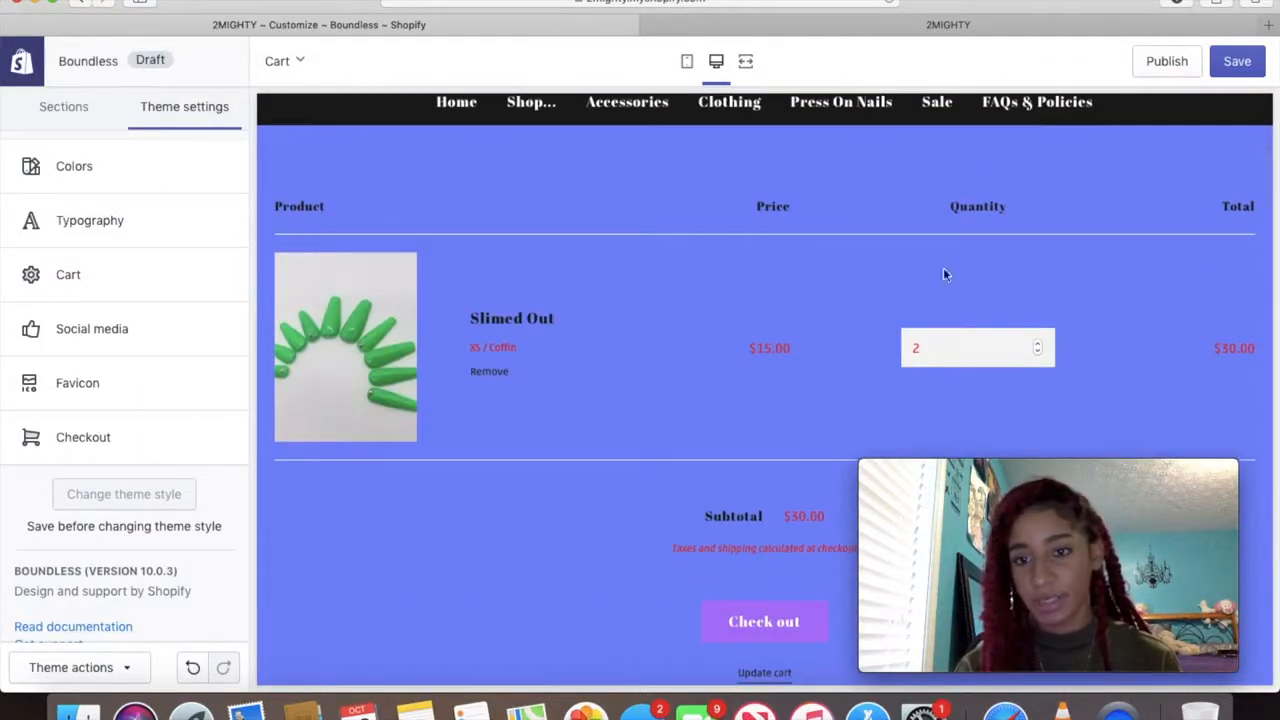
left_click(77, 290)
left_click(170, 150)
left_click(149, 168)
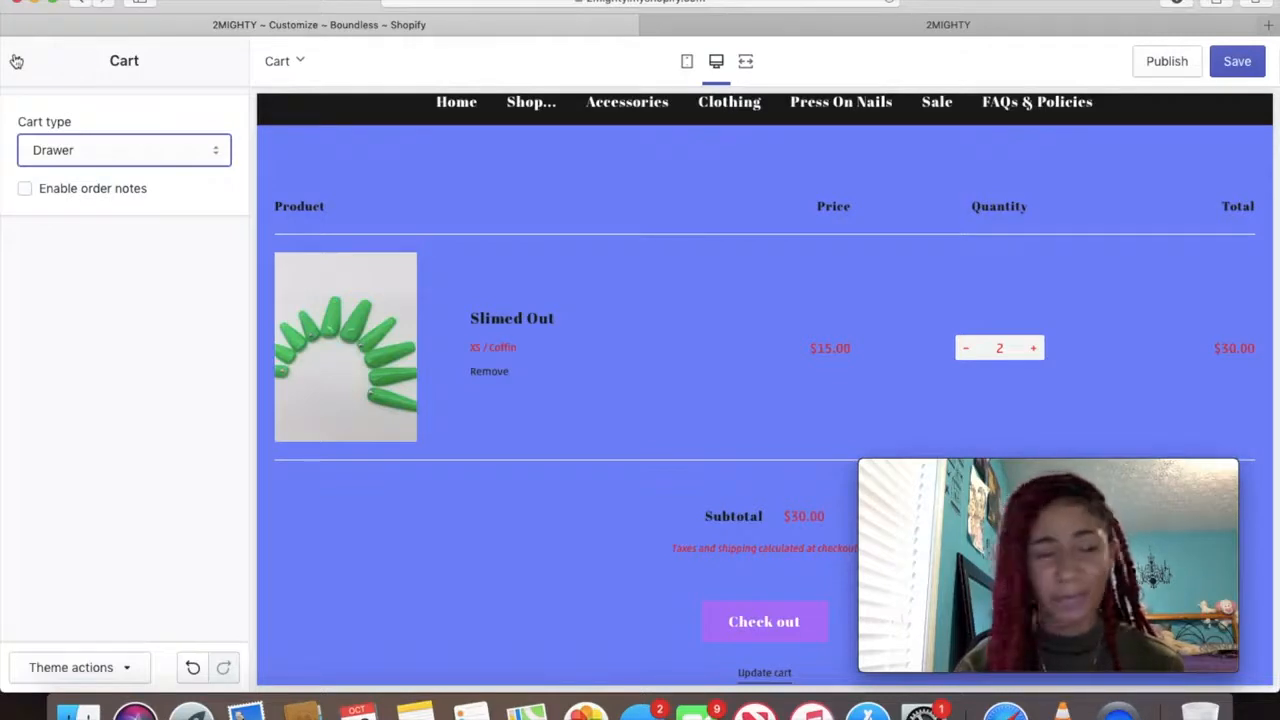
left_click(16, 62)
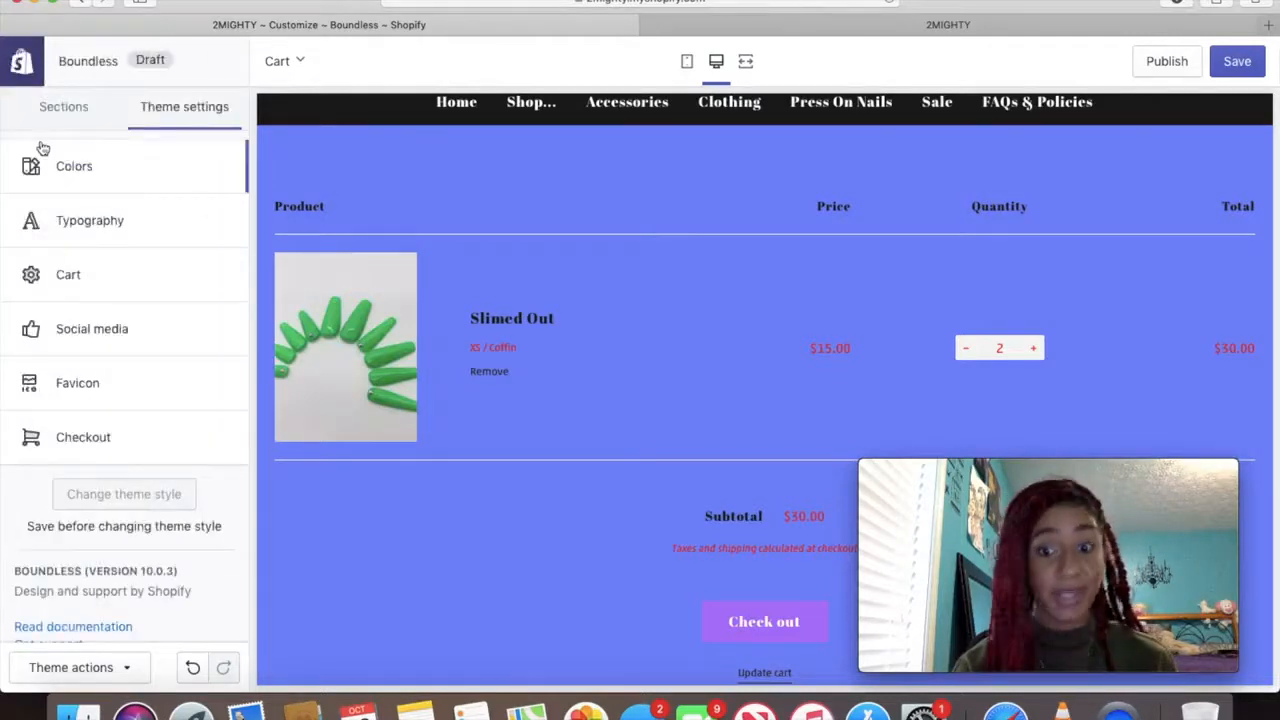
left_click(131, 347)
Enter the store's Instagram handle and YouTube channel URL in the Social media settings
scroll(125, 280, "down", 5)
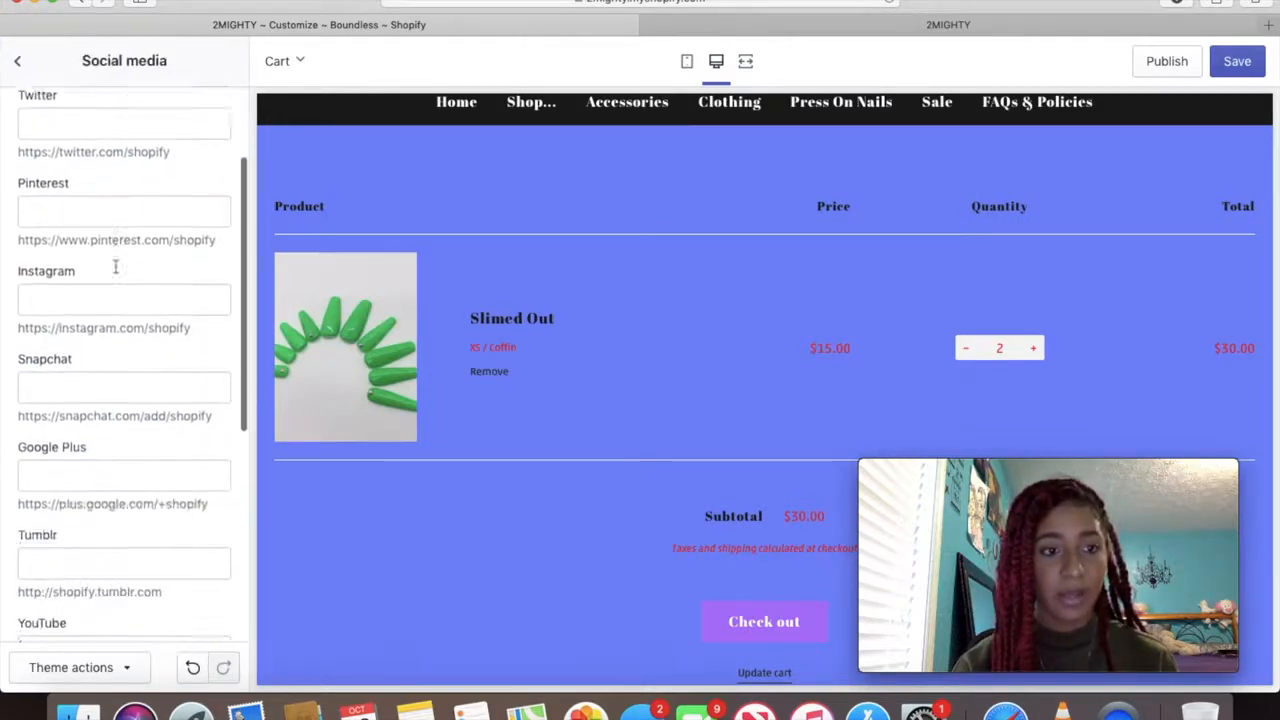
left_click(111, 188)
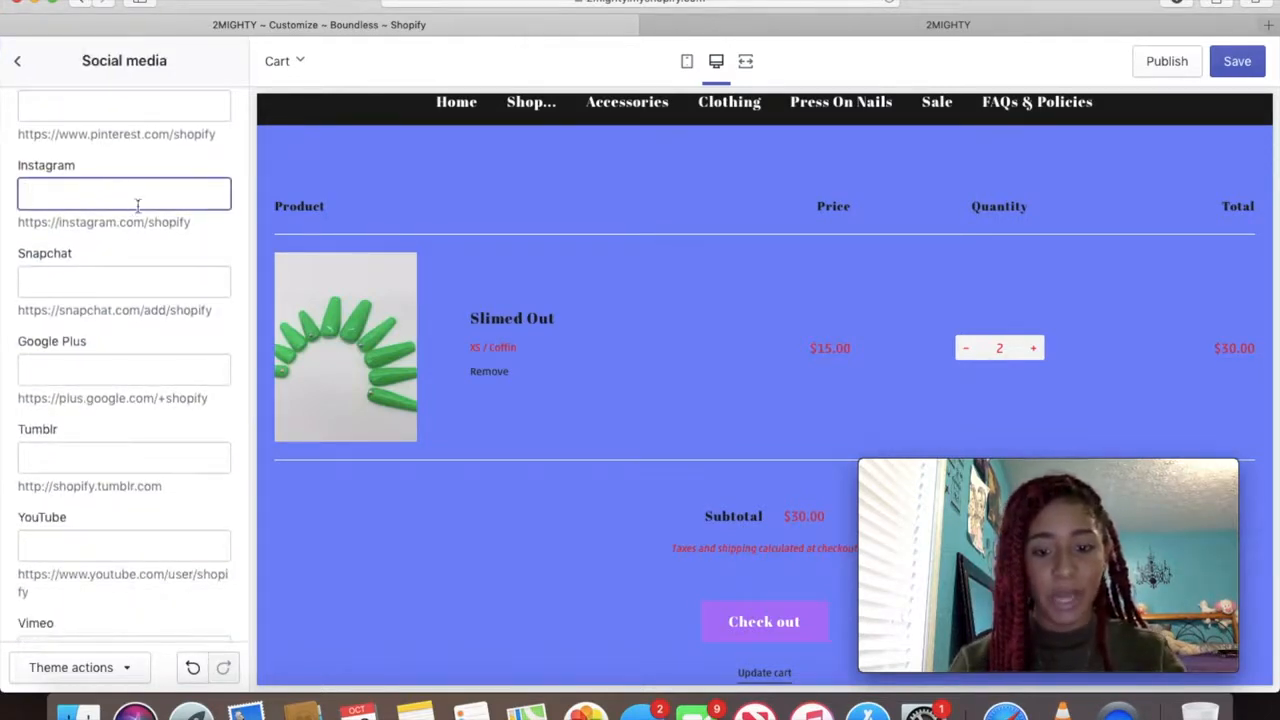
scroll(497, 486, "down", 5)
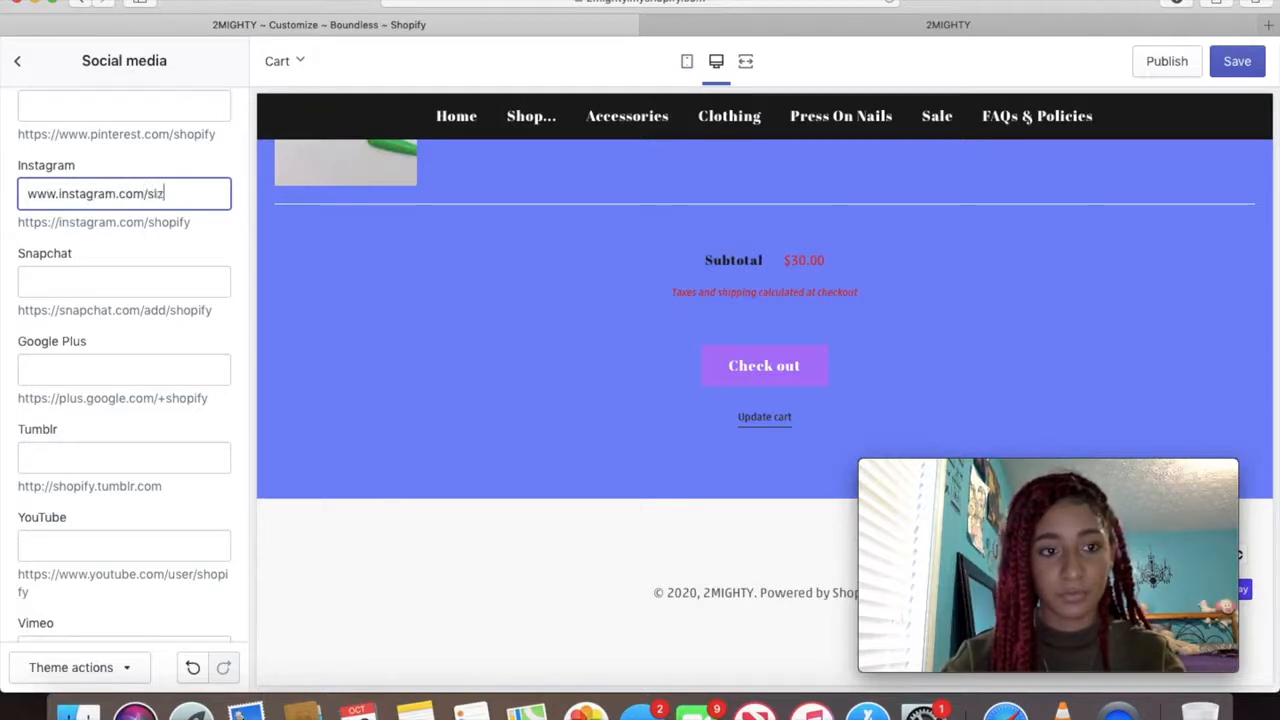
type("al")
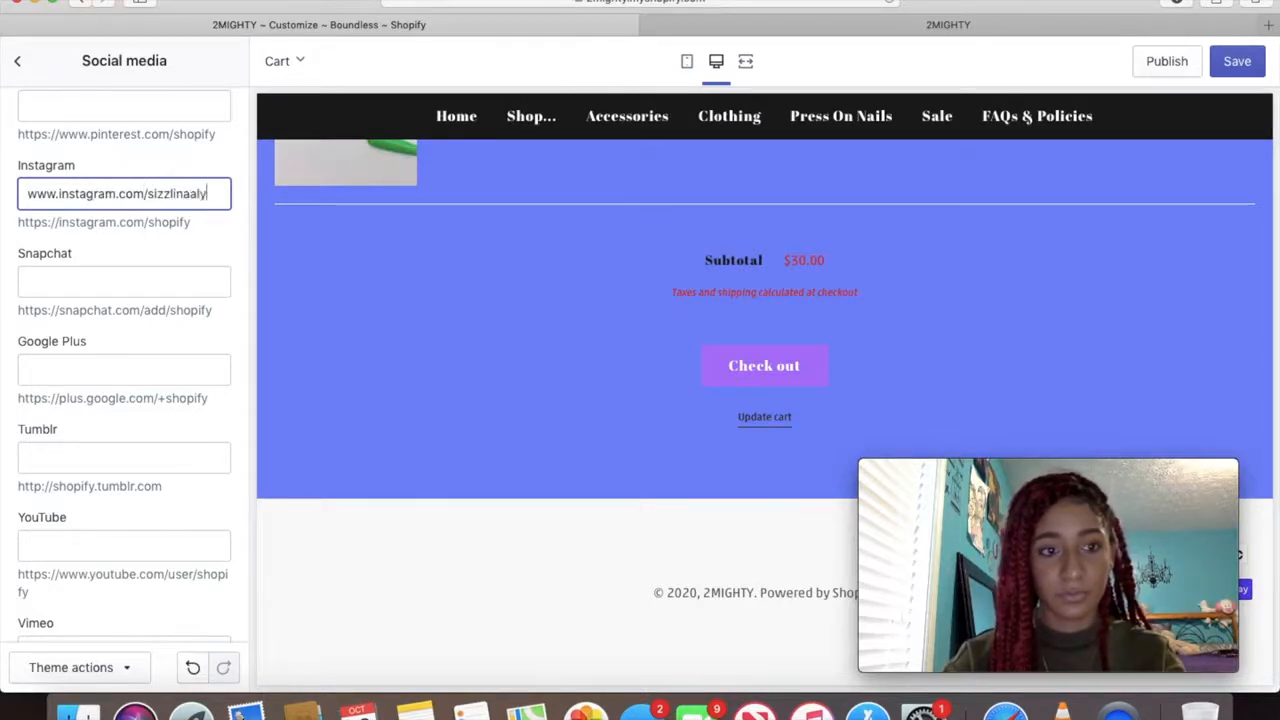
type("iyah")
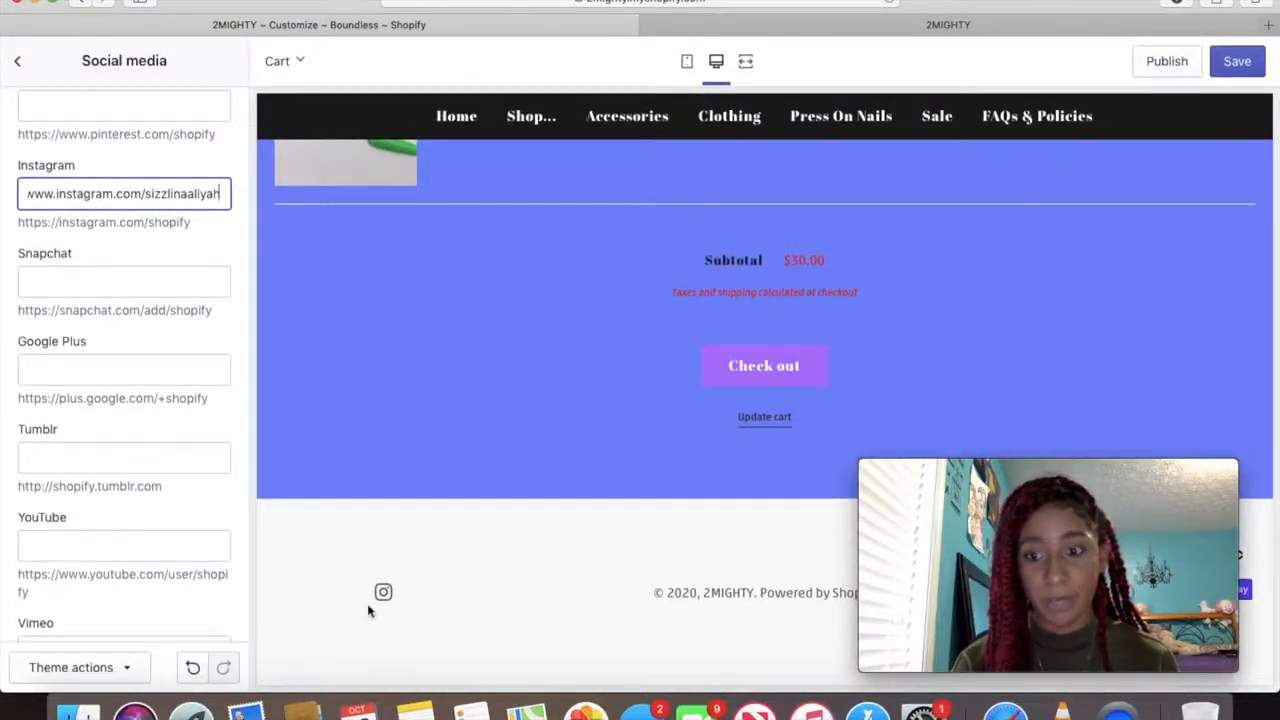
scroll(88, 400, "down", 3)
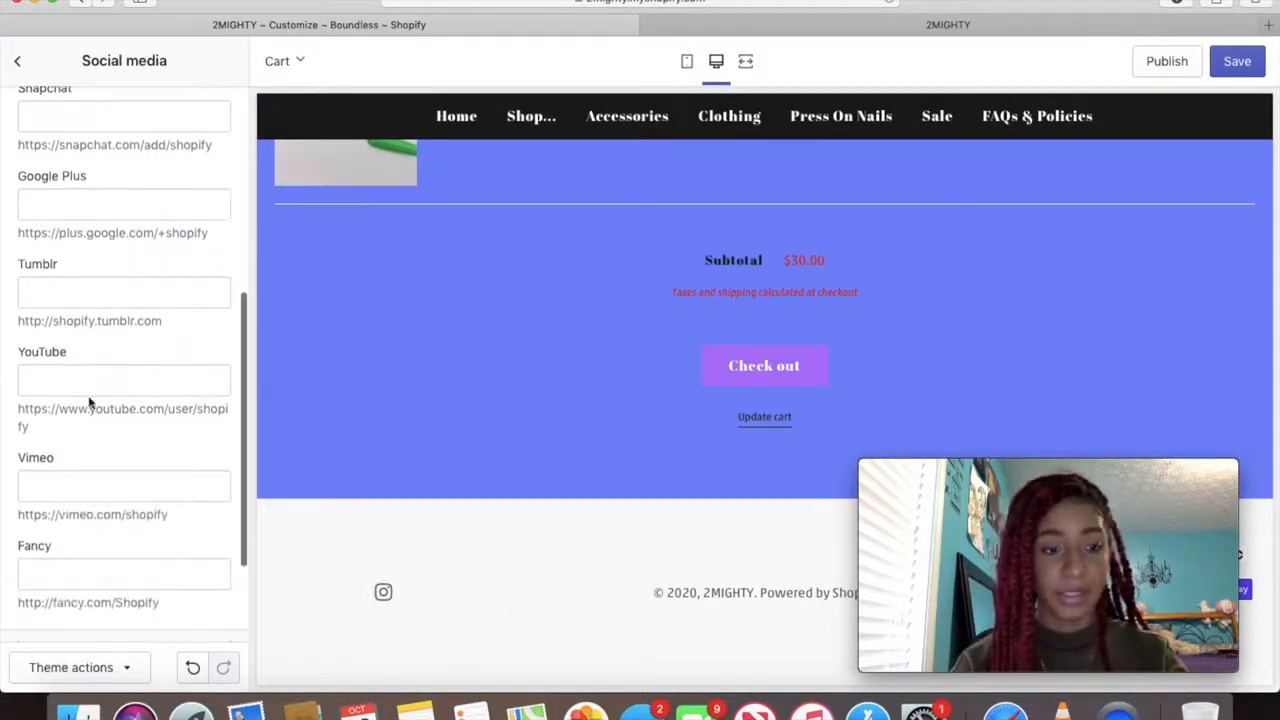
left_click(46, 380)
type("w")
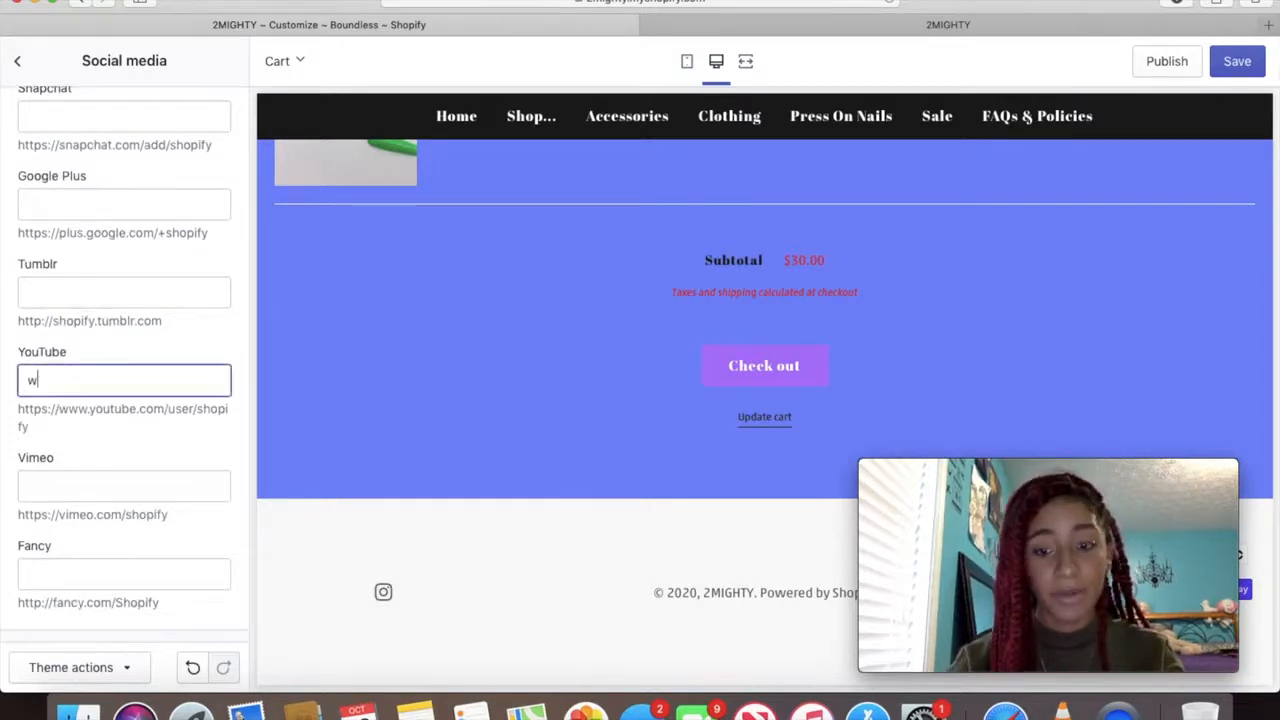
type("ww.youtube.com/si")
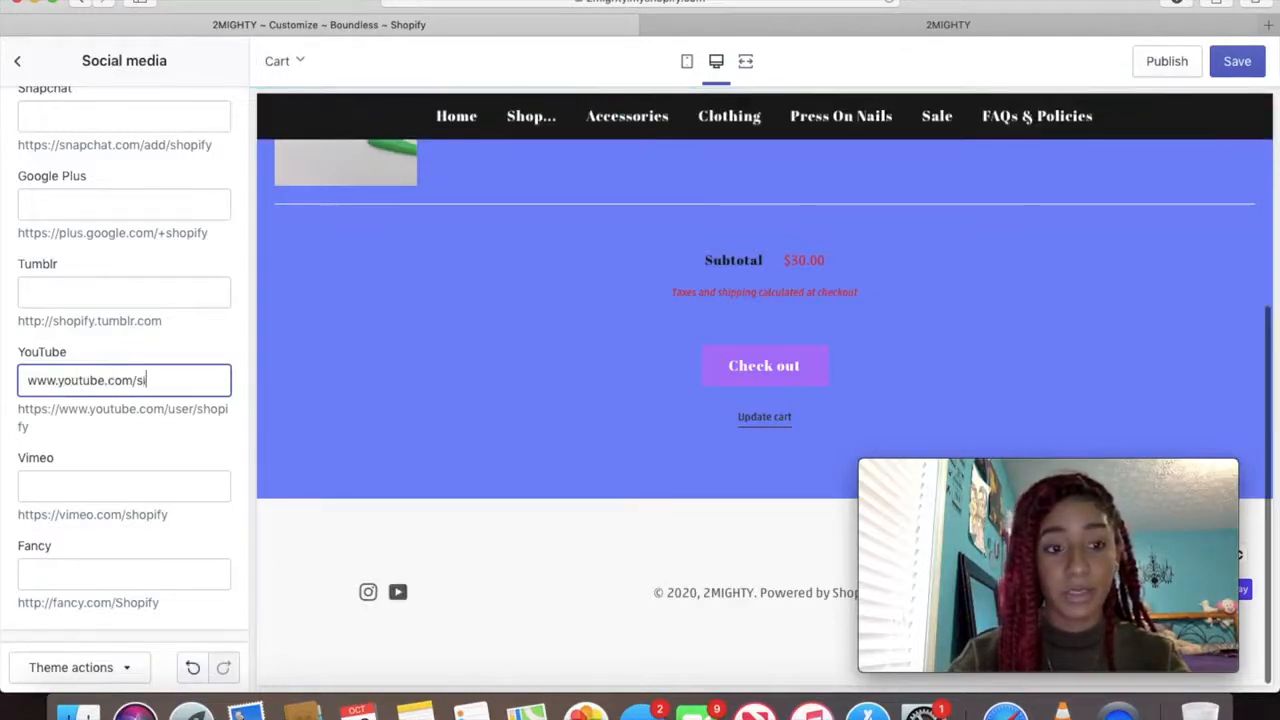
type("zzlinail")
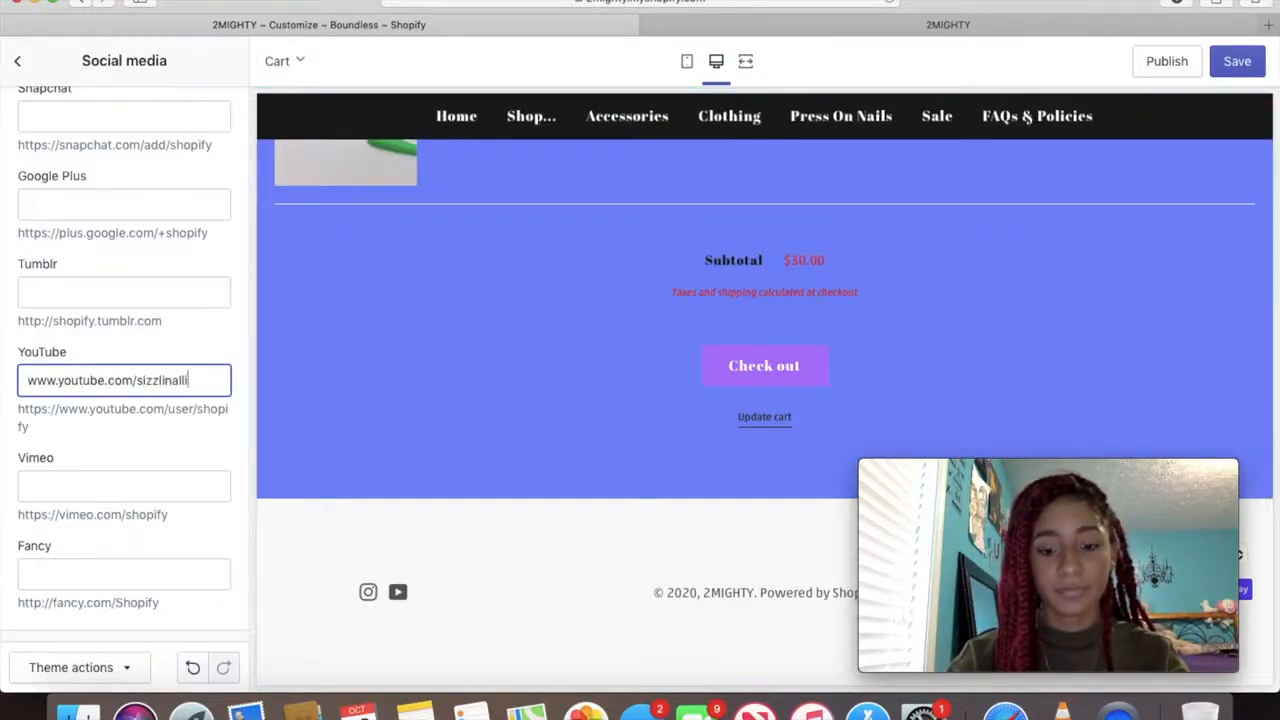
type("iyah")
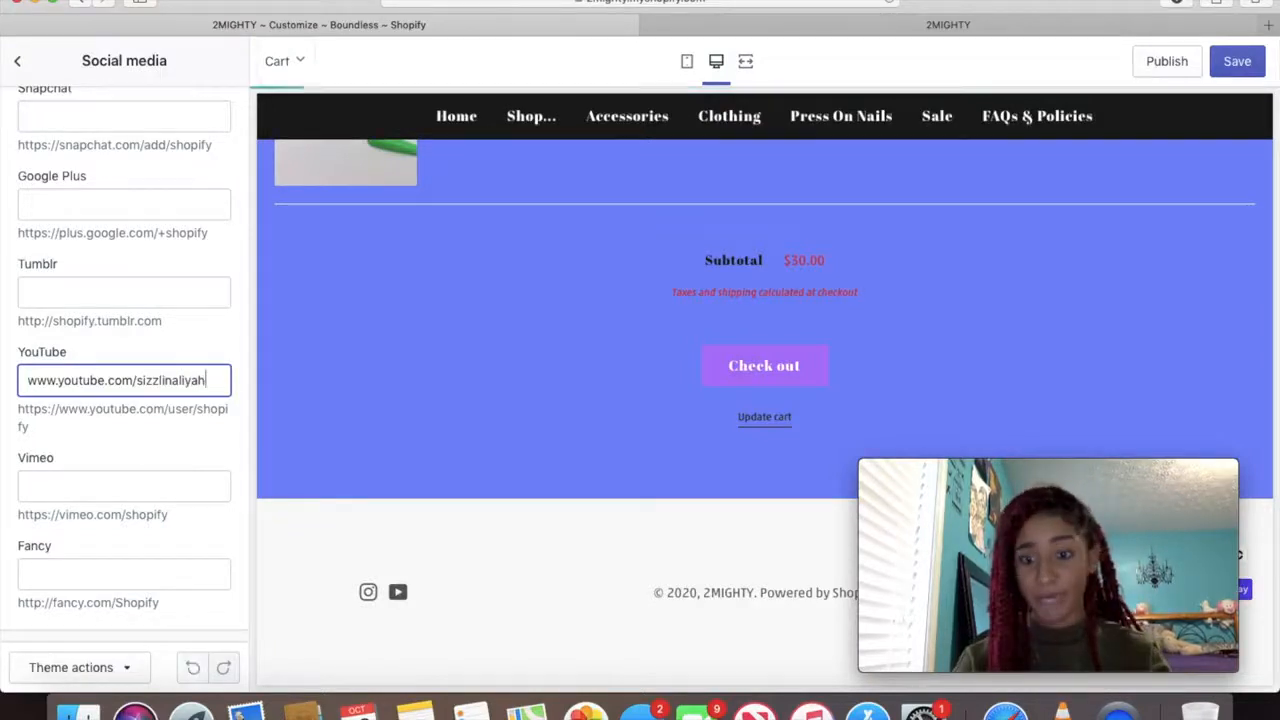
left_click(399, 594)
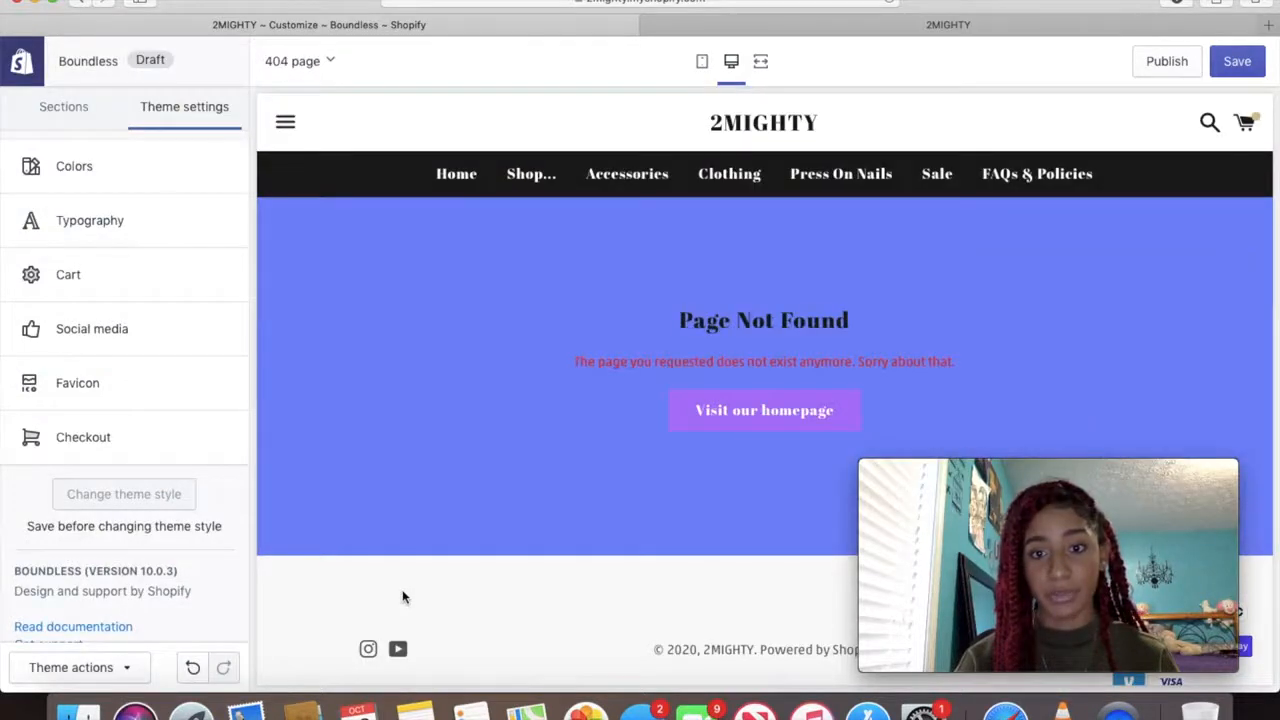
Check the new social icons in the live storefront's Follow Us footer
left_click(884, 34)
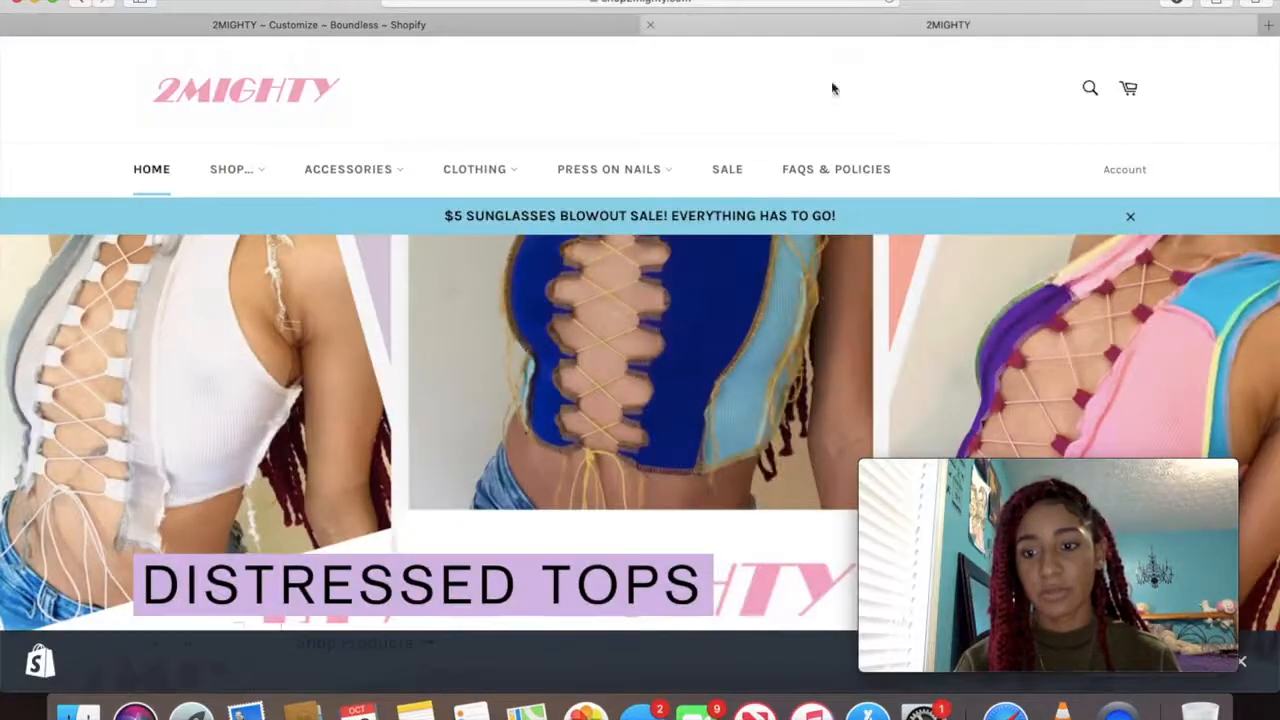
scroll(656, 232, "down", 15)
scroll(656, 232, "down", 10)
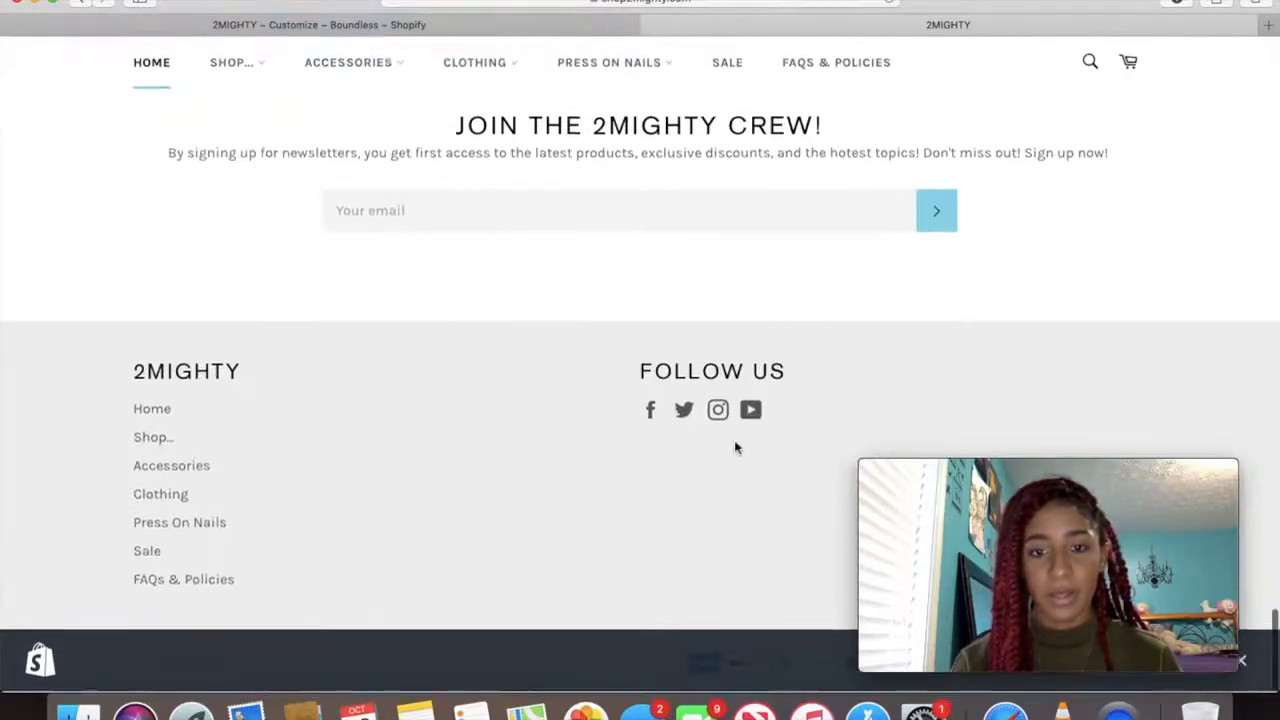
Follow the footer's YouTube icon to the linked channel, then return to the theme editor
left_click(752, 412)
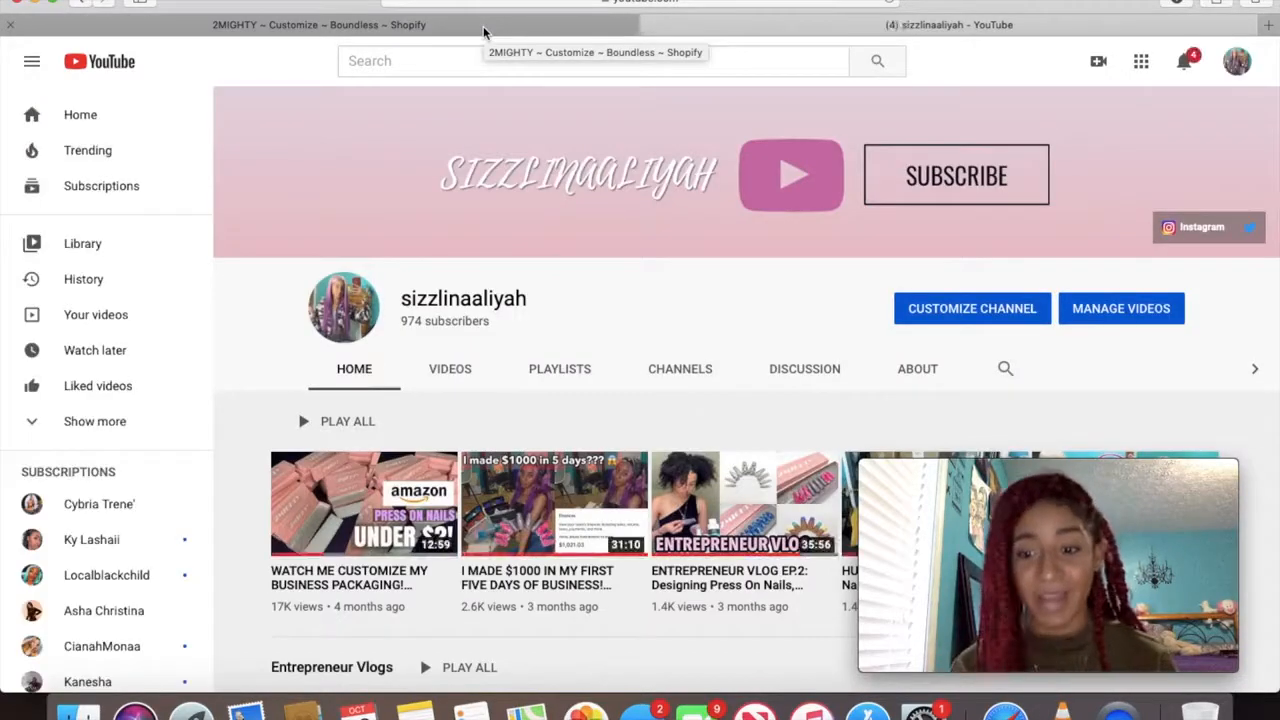
left_click(485, 27)
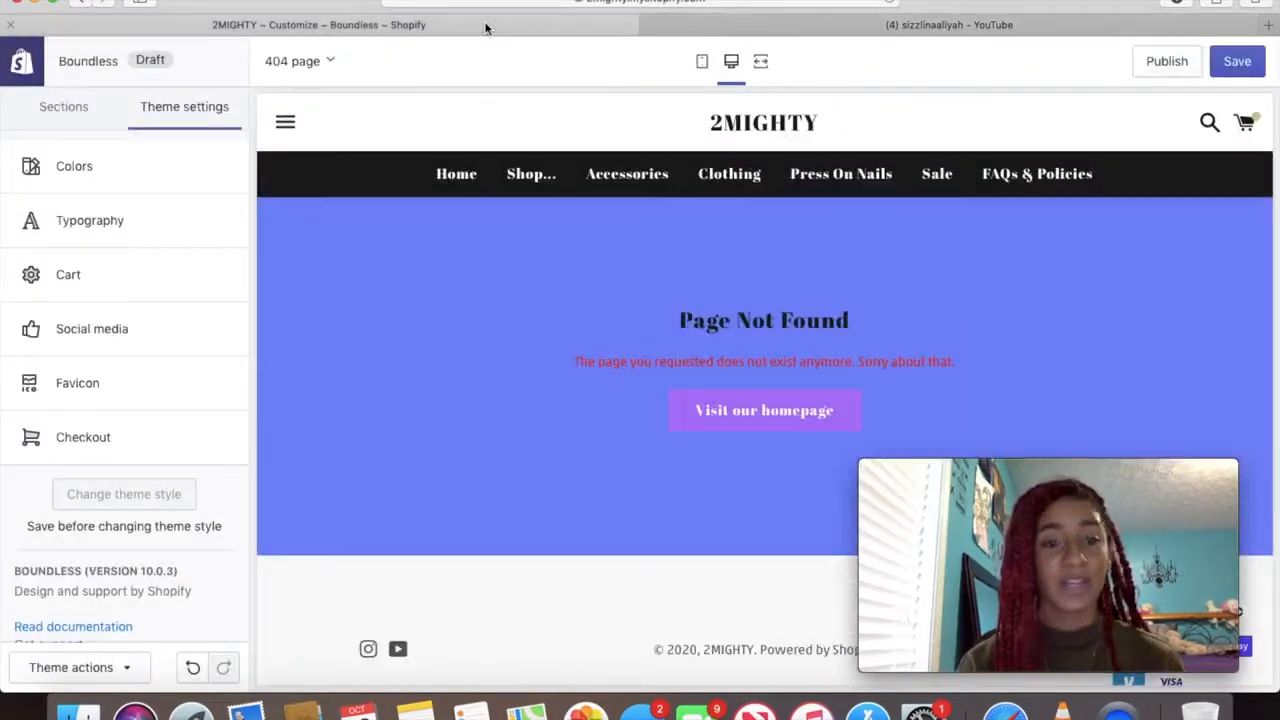
Switch the editor preview to the Checkout page
left_click(101, 450)
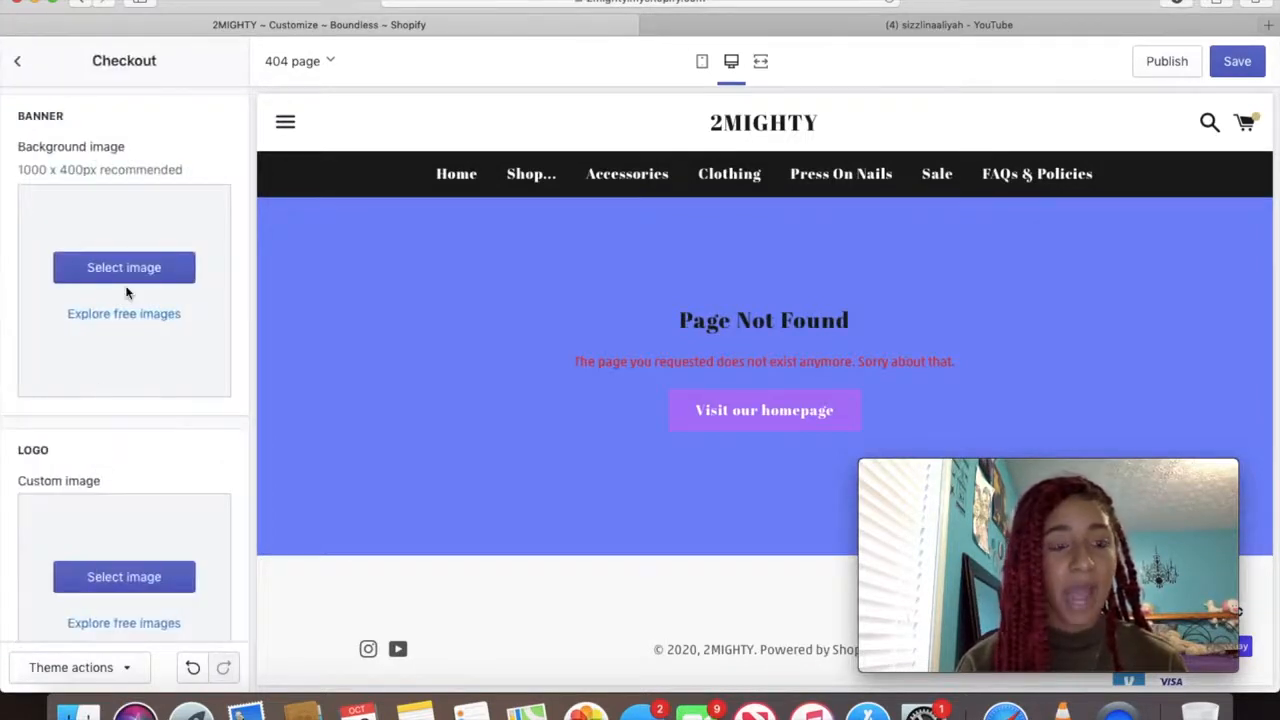
scroll(126, 289, "down", 5)
scroll(126, 292, "up", 5)
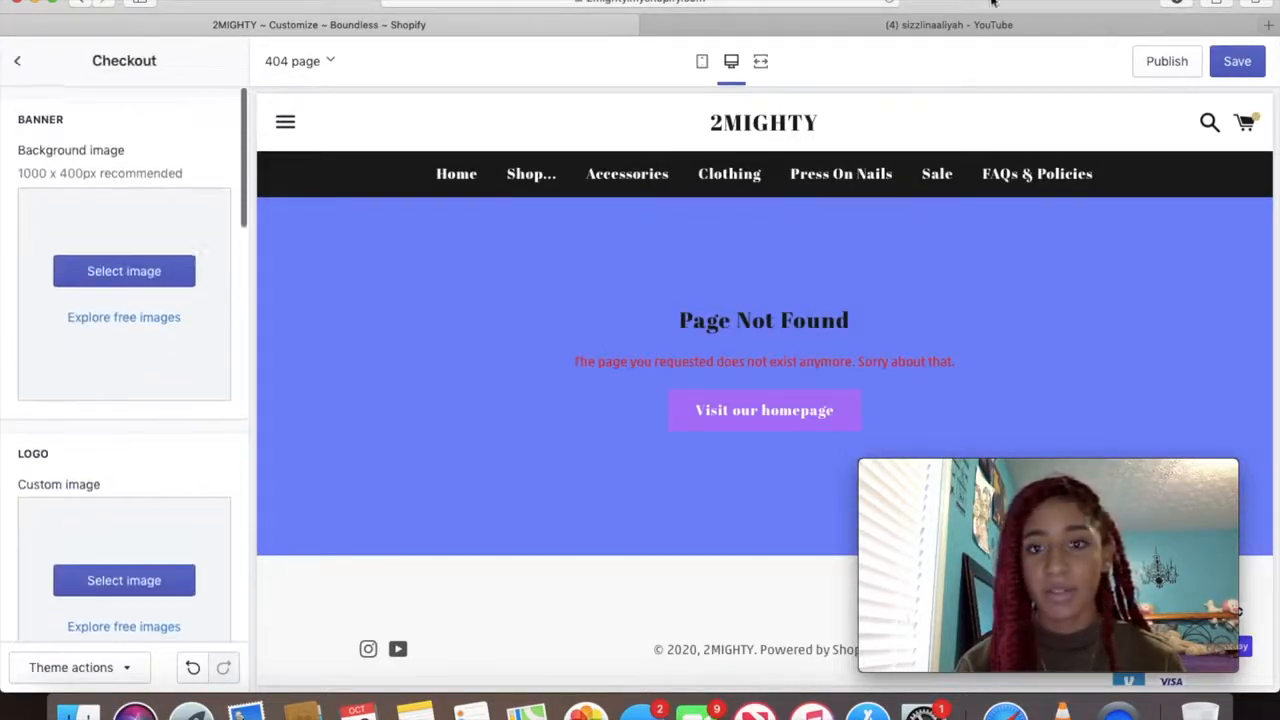
left_click(310, 68)
scroll(329, 298, "down", 2)
left_click(329, 304)
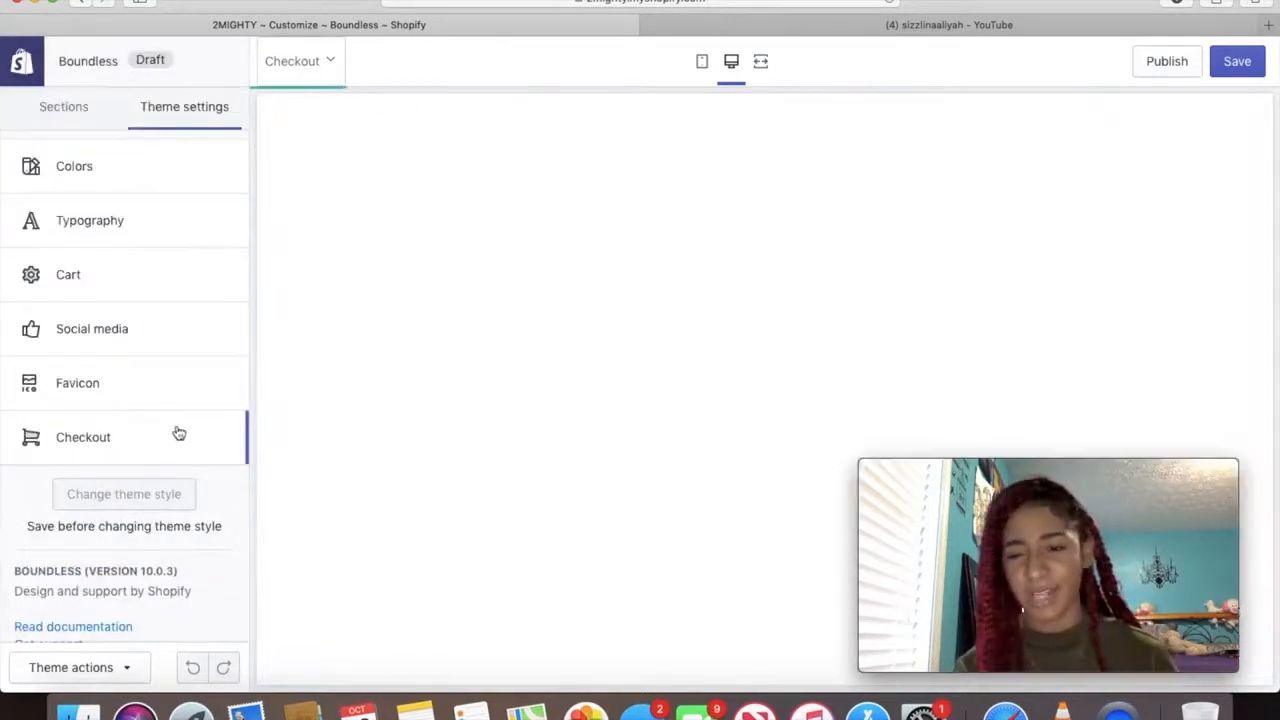
Set the 2MIGHTY nail artwork as the checkout banner's background image
left_click(178, 433)
left_click(143, 266)
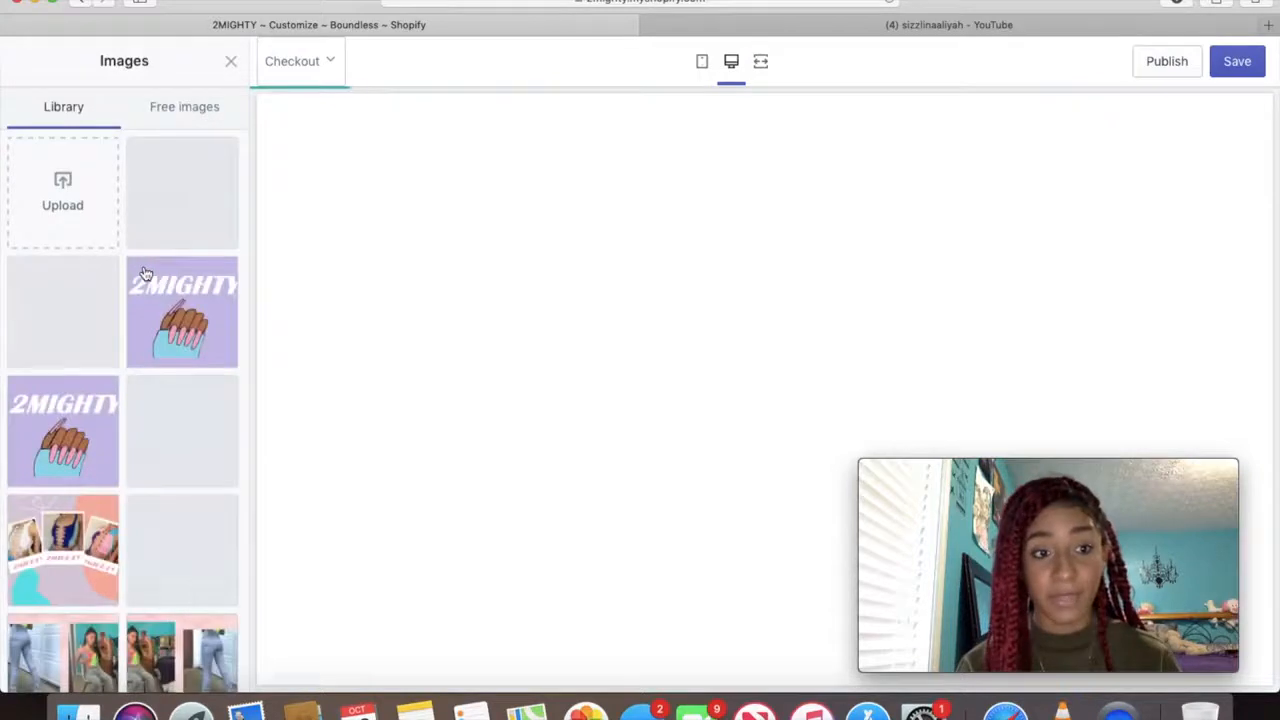
left_click(185, 328)
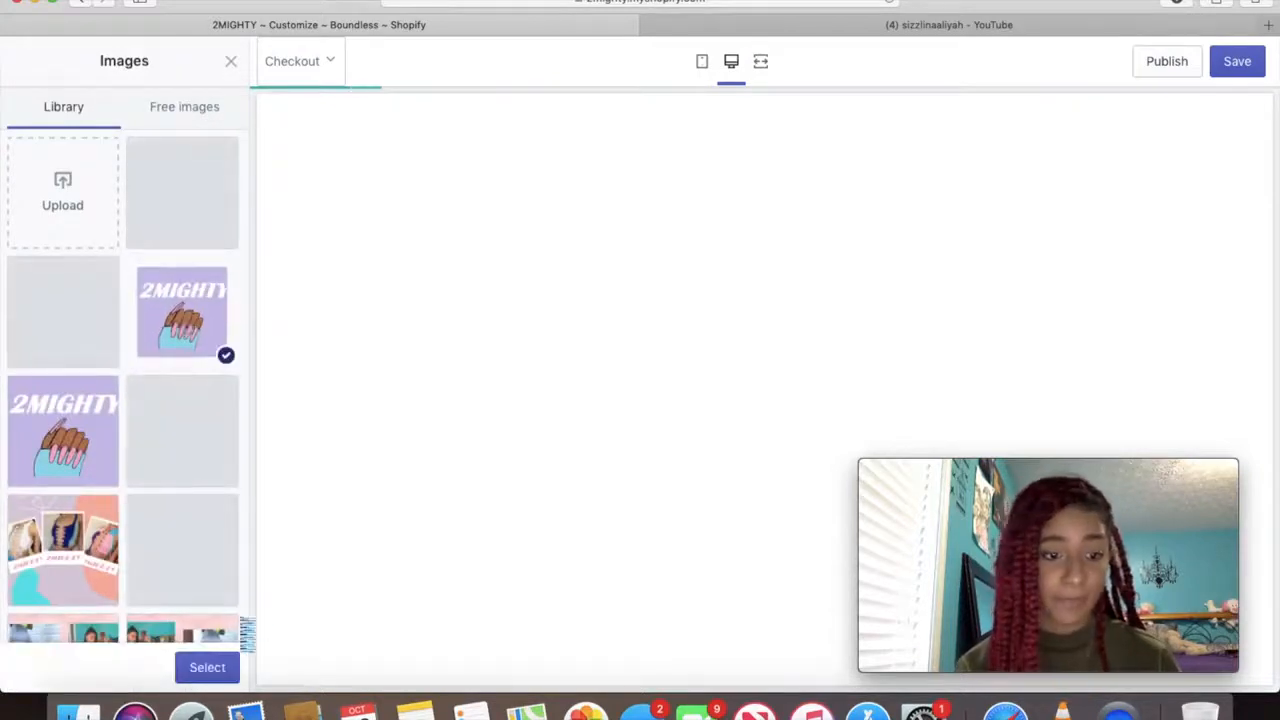
left_click(208, 666)
scroll(191, 447, "down", 5)
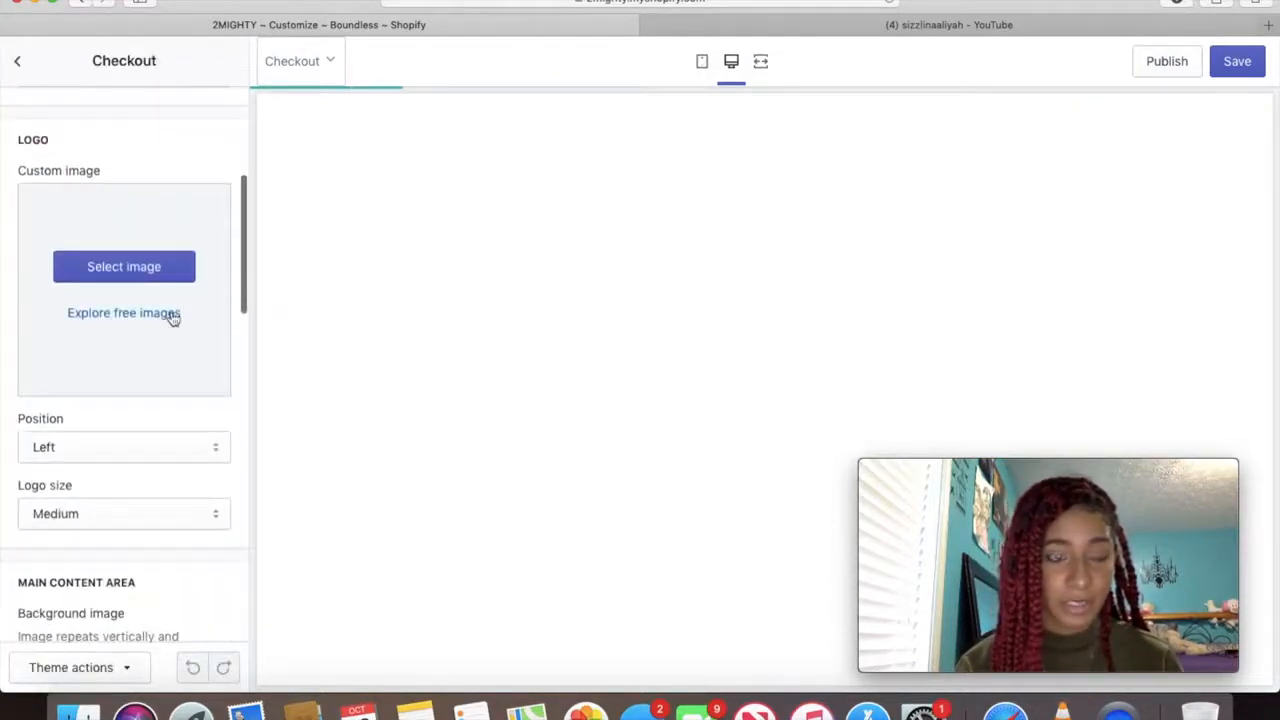
scroll(171, 318, "up", 2)
Choose the 2MIGHTY nail artwork as the checkout's custom logo image
left_click(134, 368)
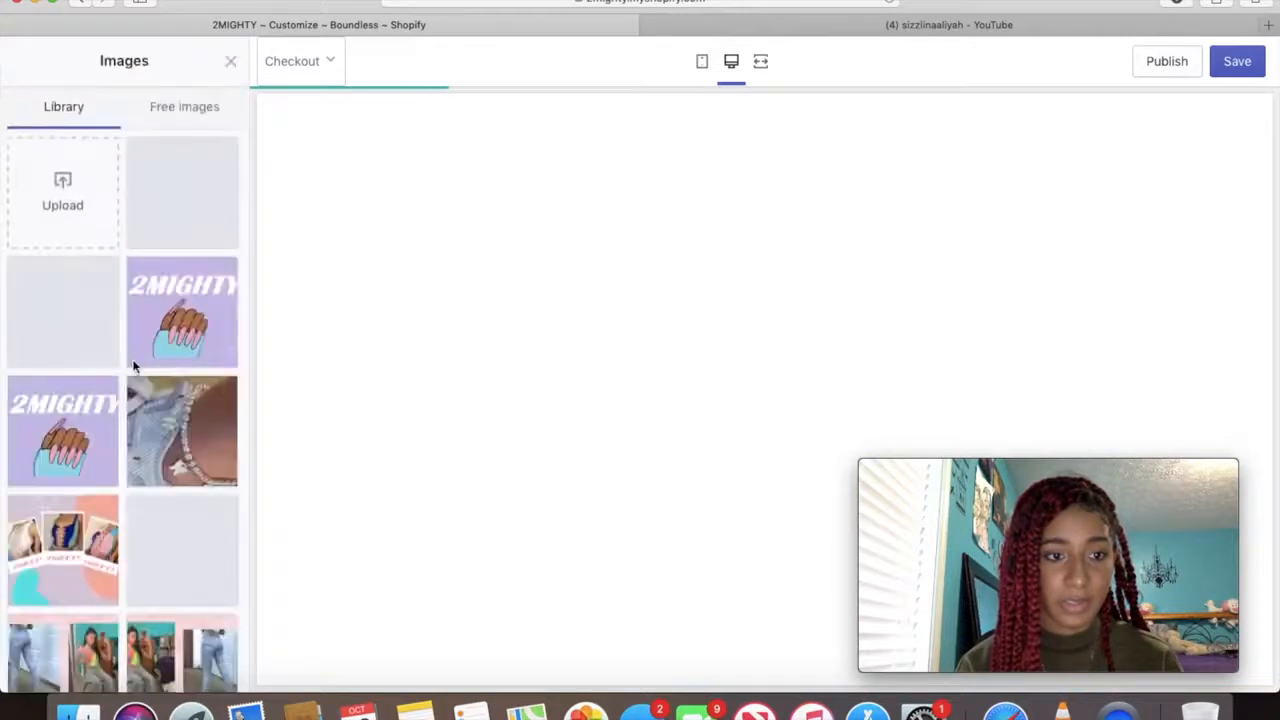
left_click(205, 302)
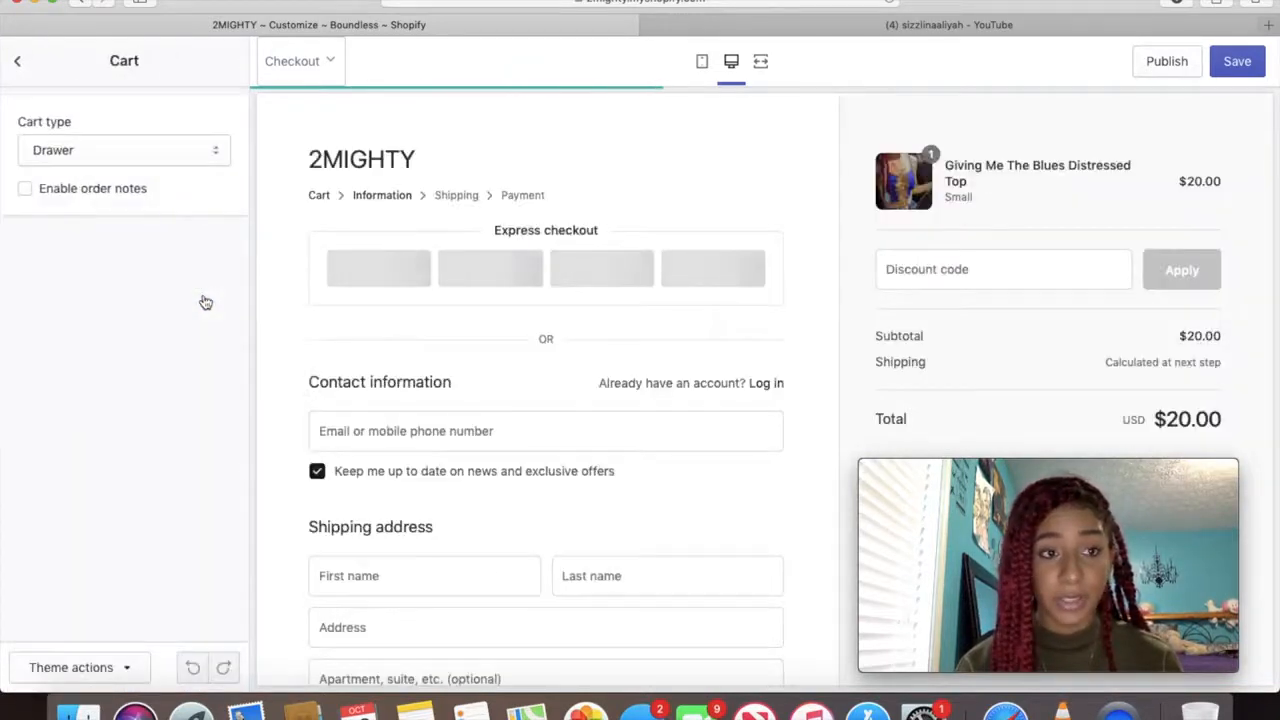
left_click(22, 64)
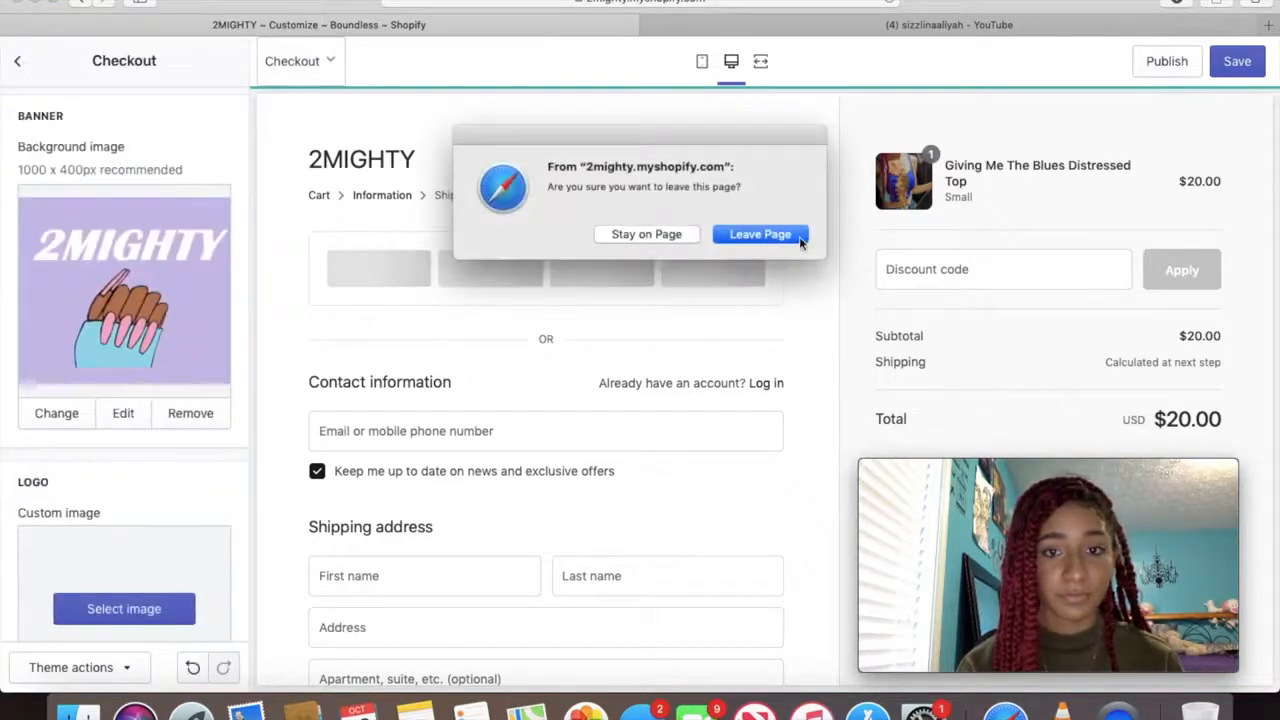
left_click(664, 235)
scroll(200, 369, "down", 5)
scroll(172, 318, "up", 3)
left_click(156, 324)
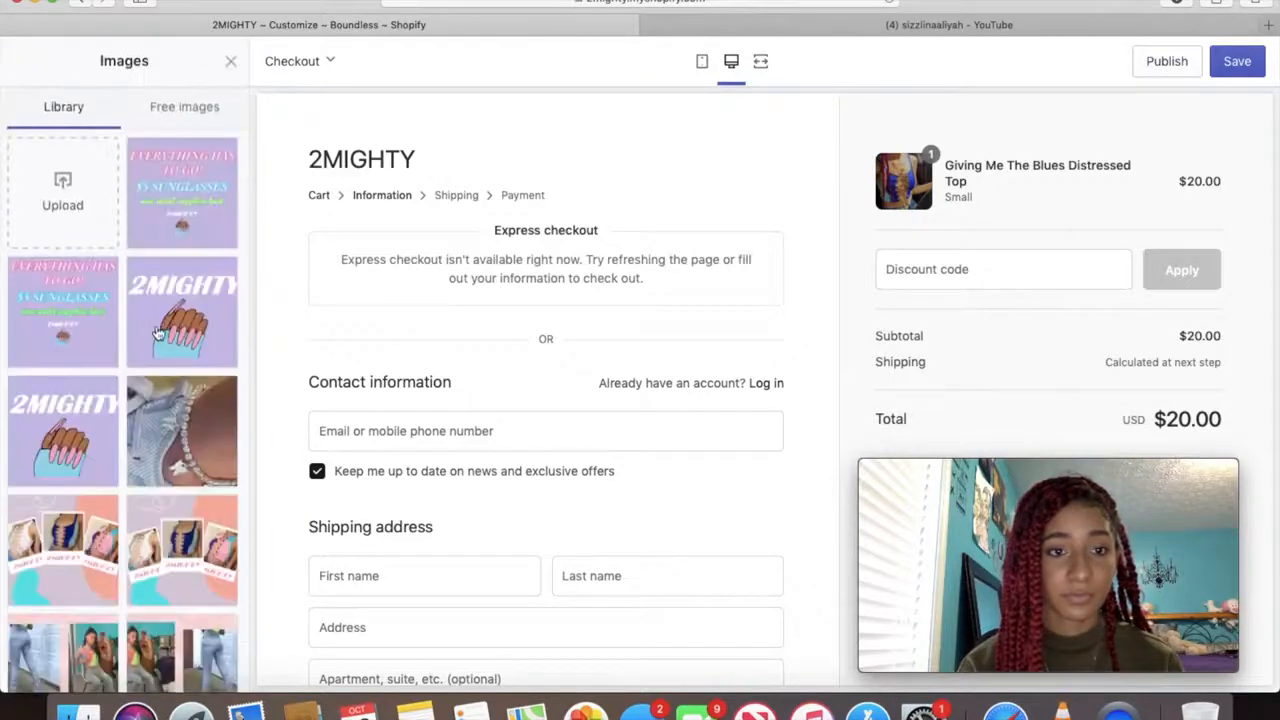
left_click(183, 303)
Use the 2MIGHTY nail artwork image for both the checkout logo and the main content background
left_click(205, 668)
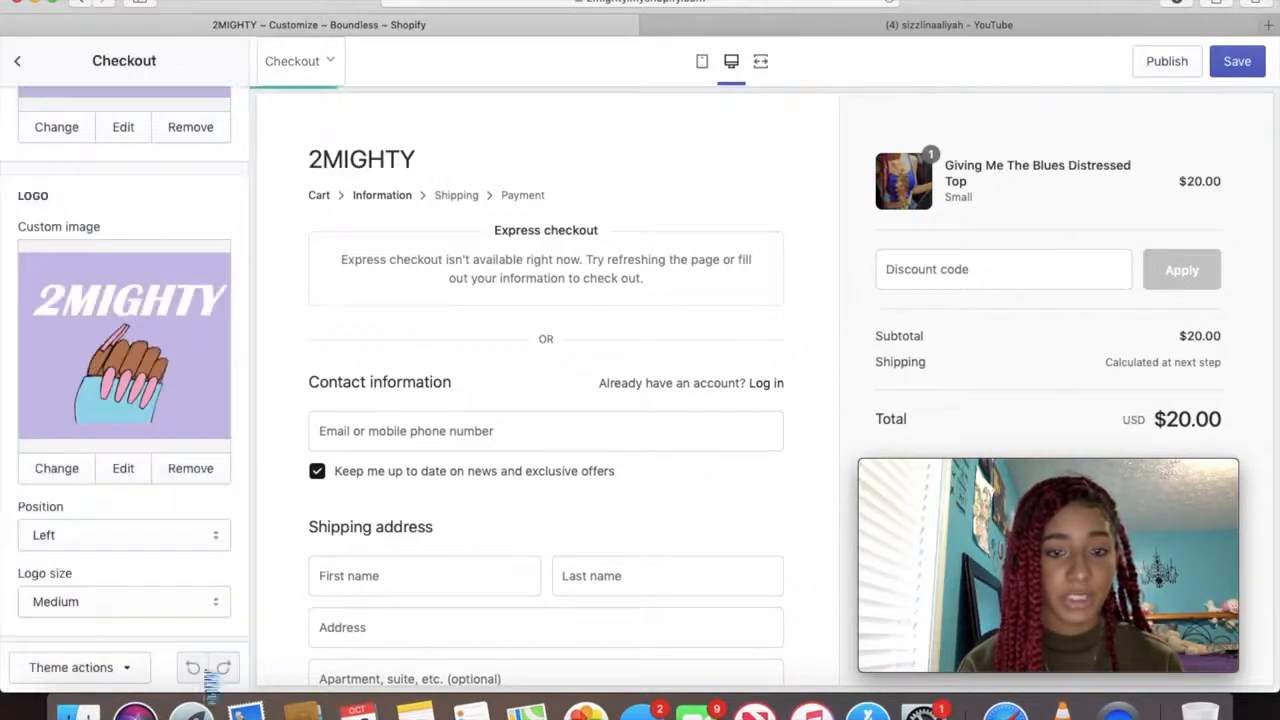
scroll(166, 512, "down", 5)
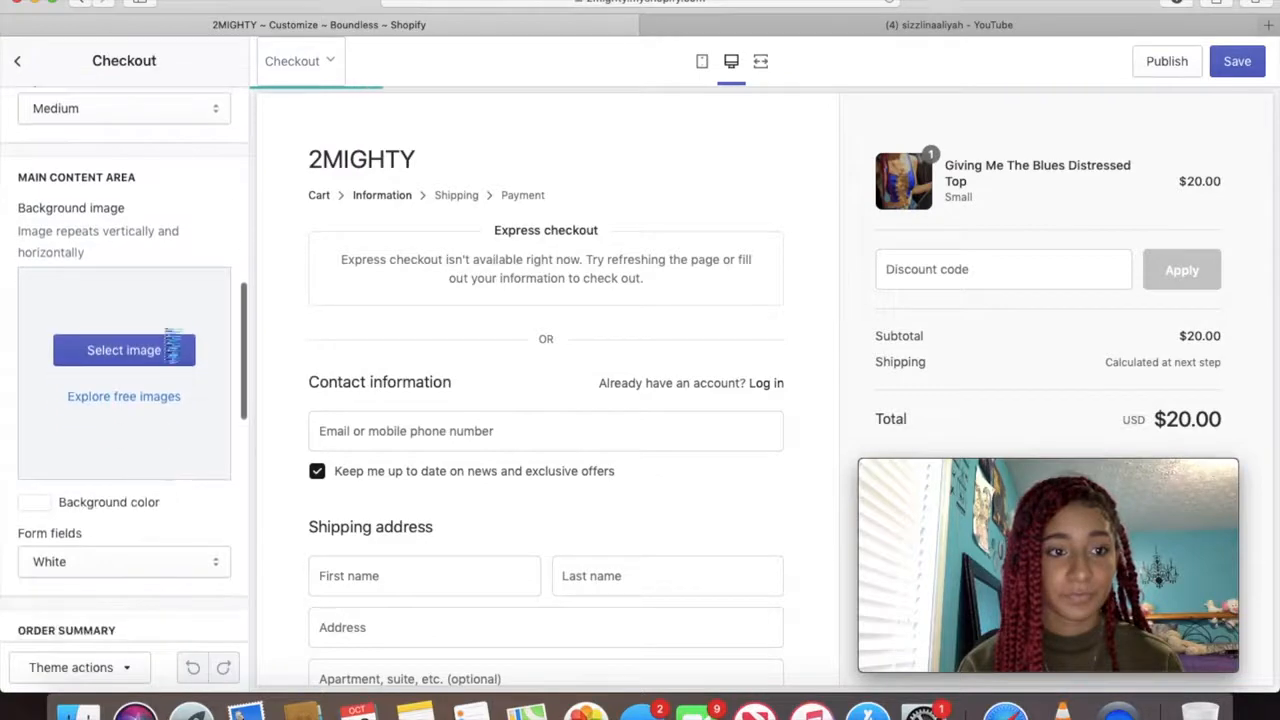
left_click(159, 352)
left_click(178, 357)
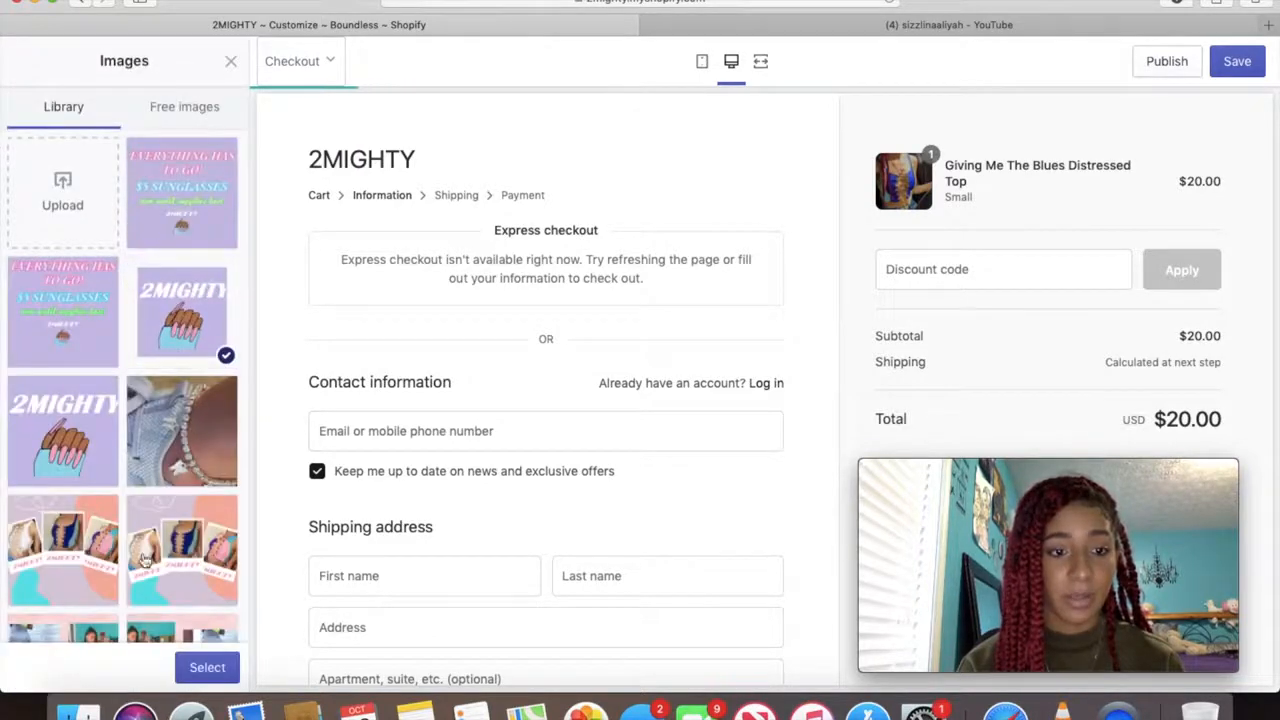
left_click(205, 667)
scroll(196, 645, "down", 8)
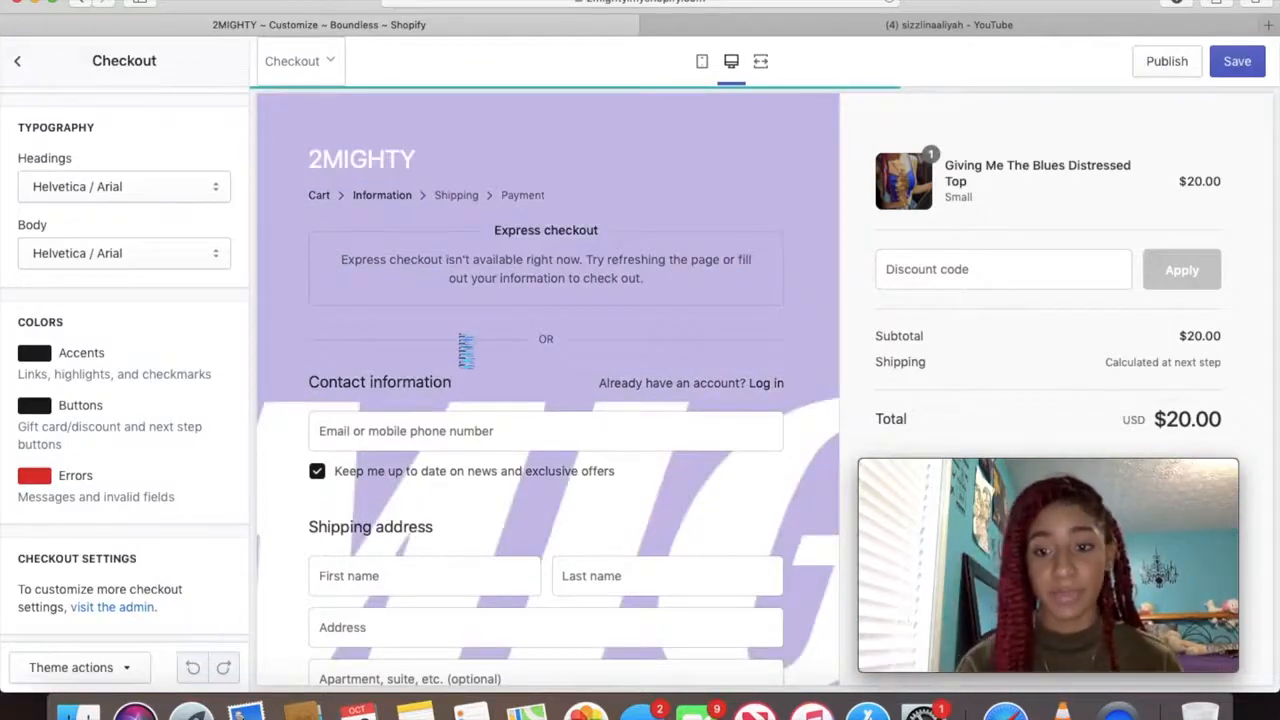
scroll(466, 348, "down", 5)
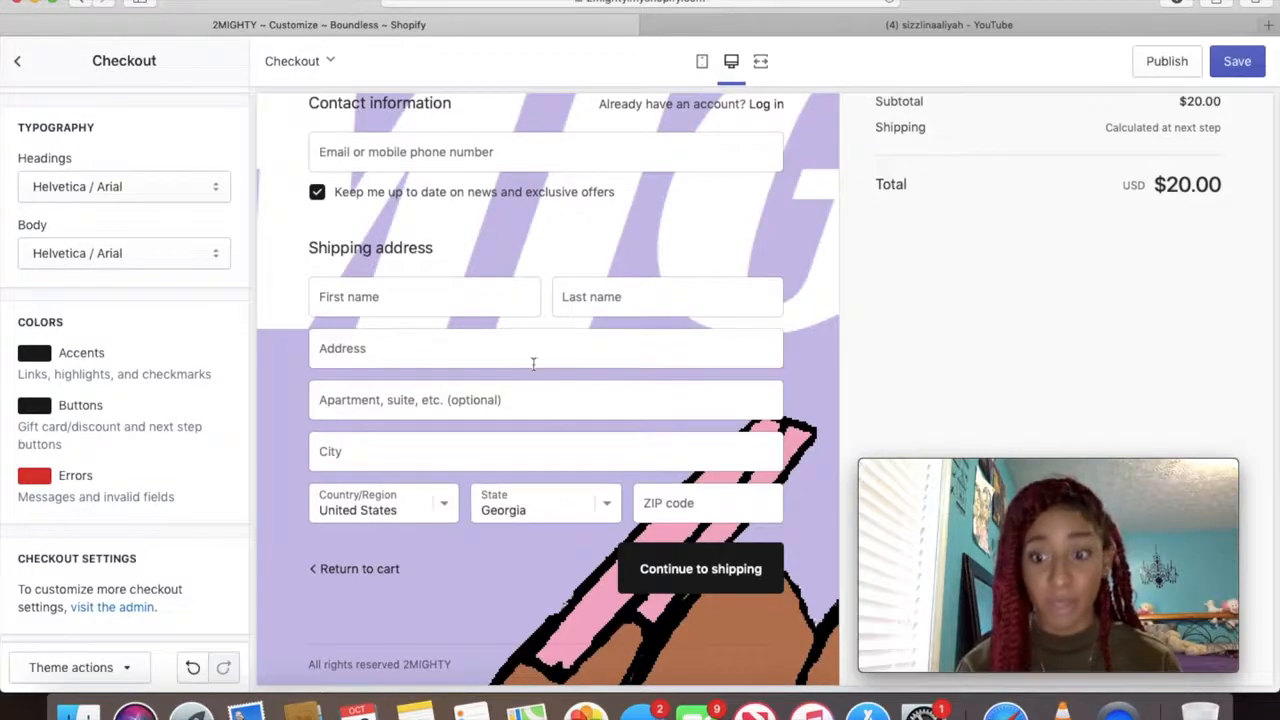
scroll(534, 365, "up", 6)
scroll(28, 270, "up", 6)
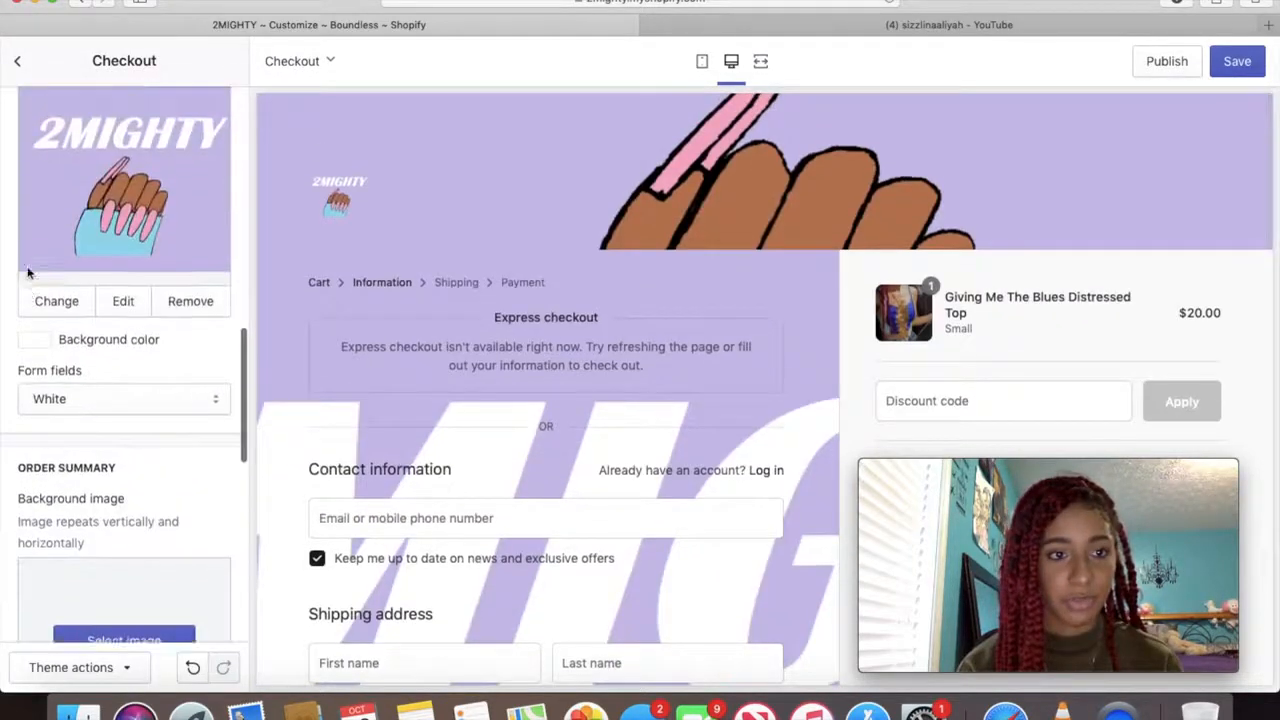
scroll(28, 270, "up", 5)
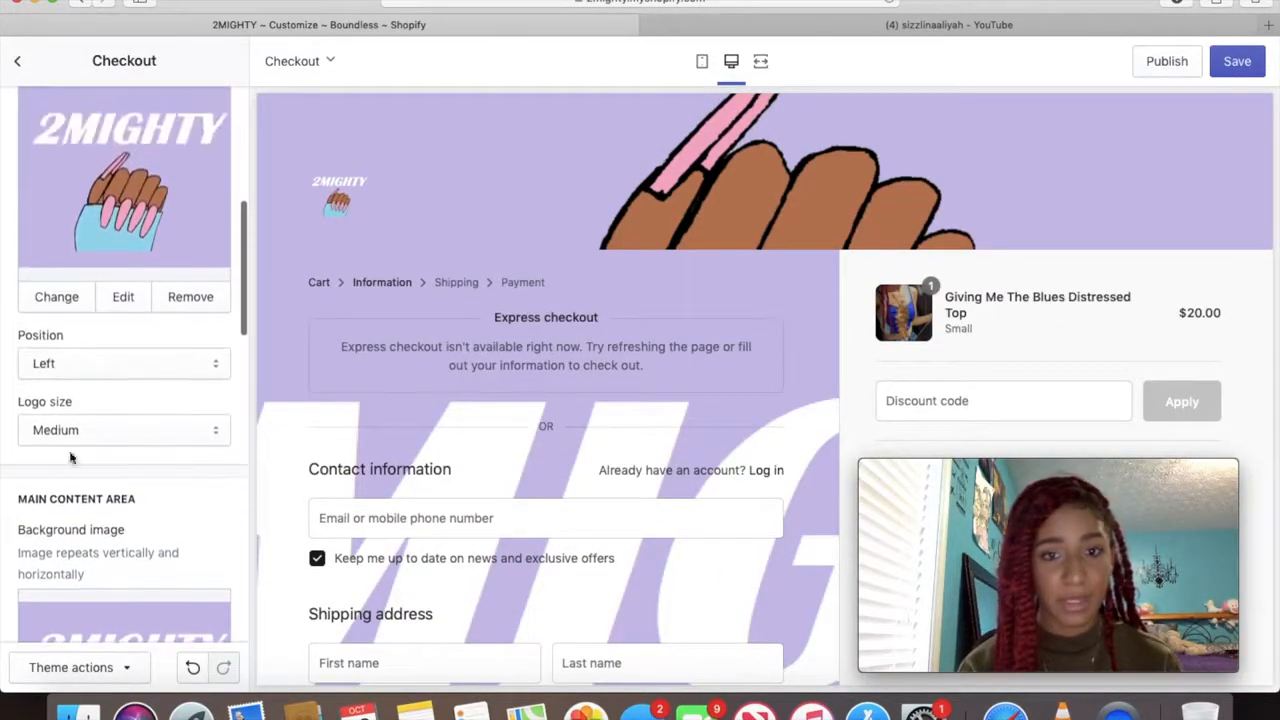
scroll(70, 457, "down", 4)
Reopen the main content background image picker and load more images from the library
left_click(84, 582)
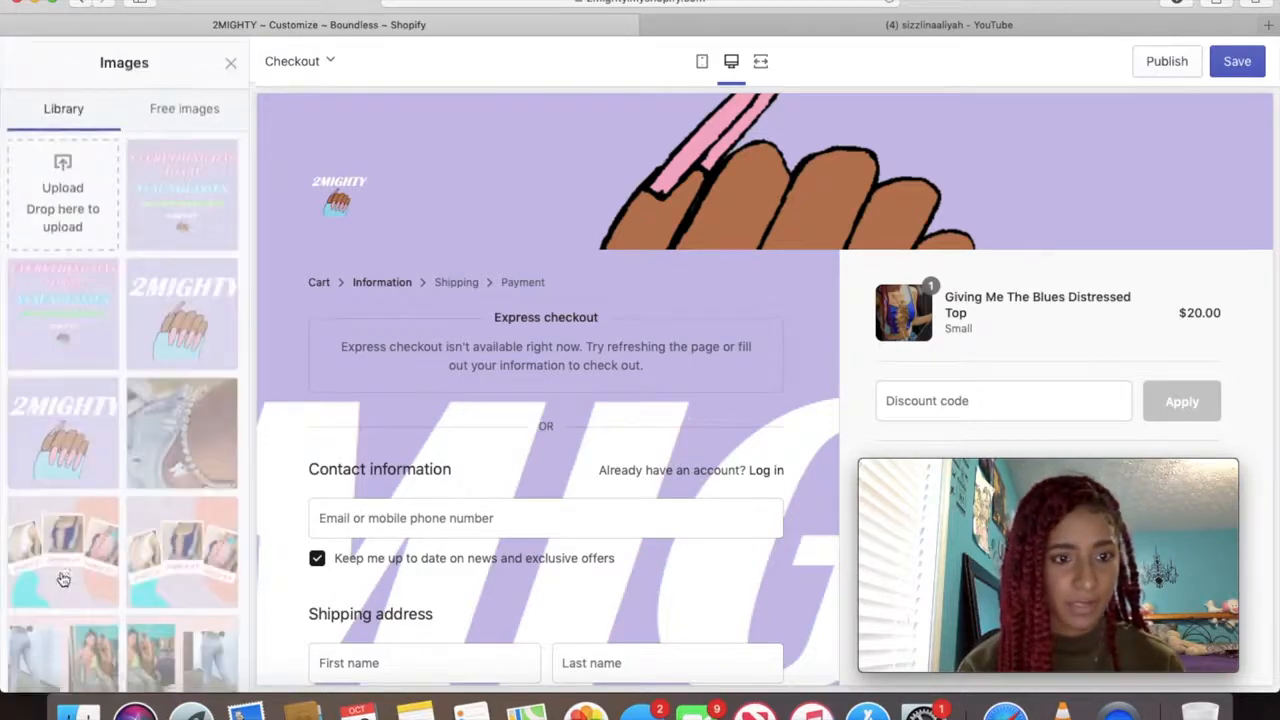
scroll(120, 480, "down", 10)
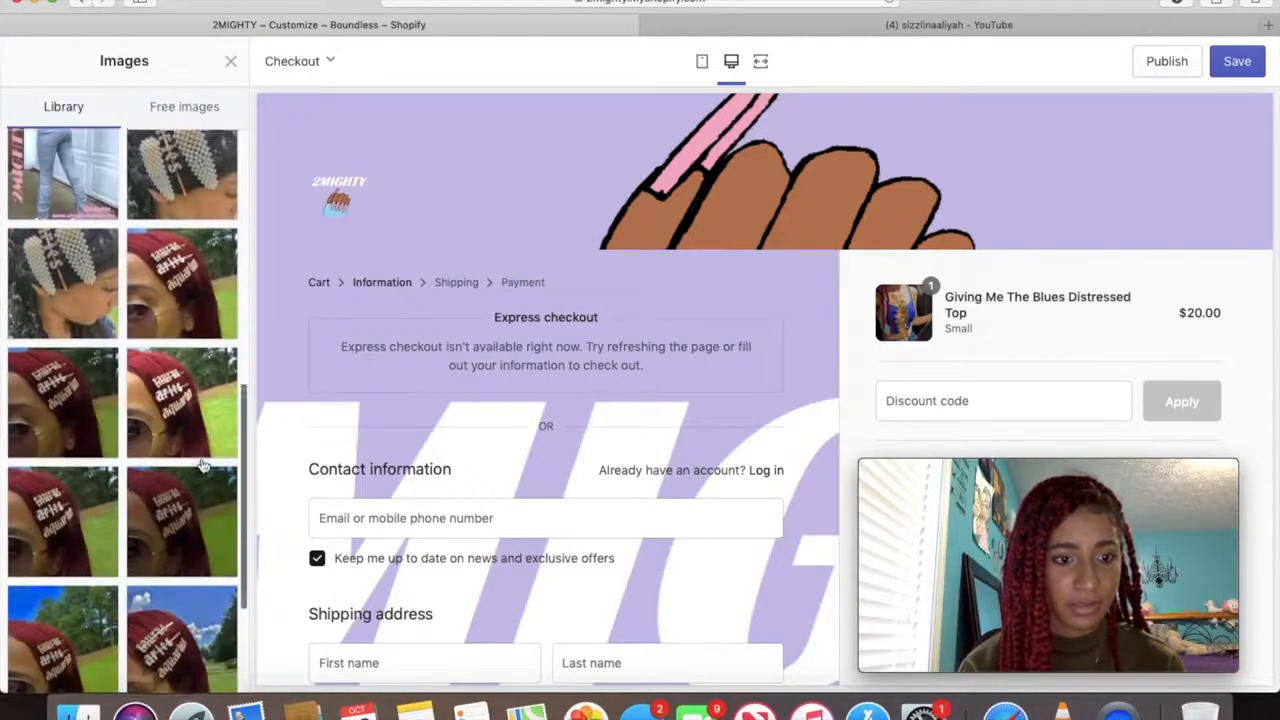
scroll(200, 465, "down", 5)
left_click(138, 648)
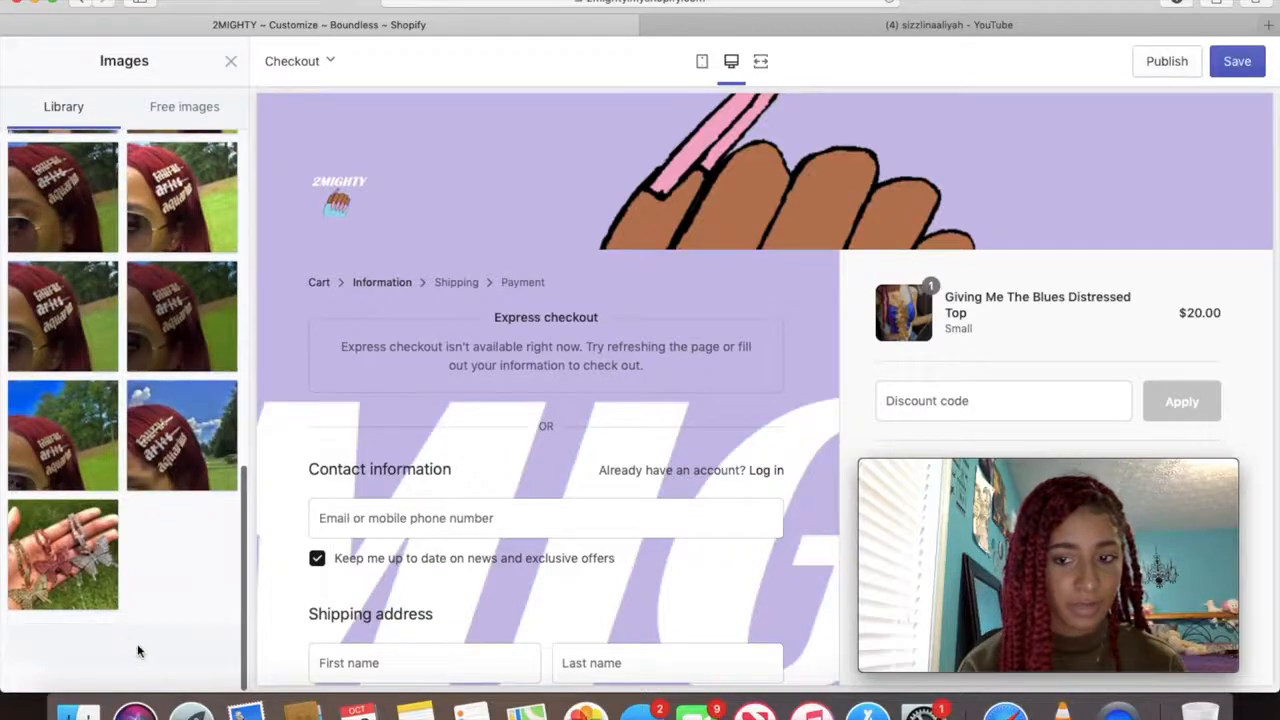
scroll(137, 643, "down", 5)
scroll(138, 636, "down", 10)
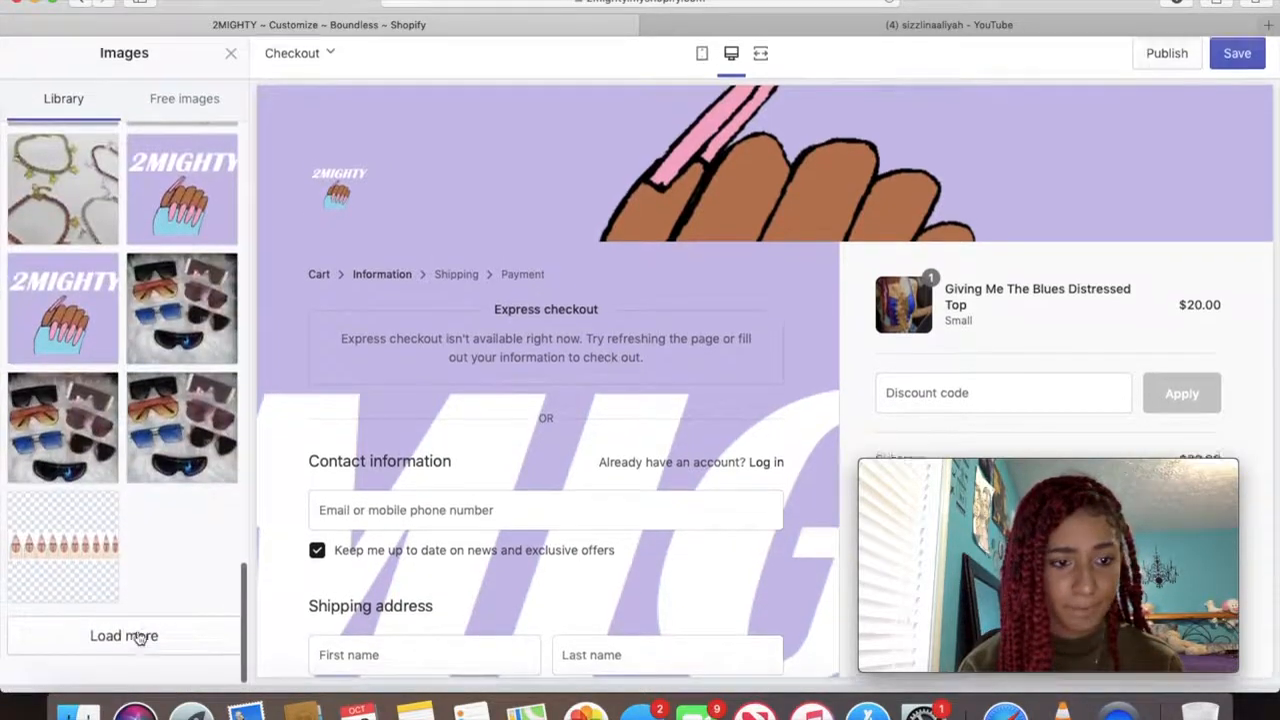
left_click(126, 650)
scroll(126, 652, "down", 5)
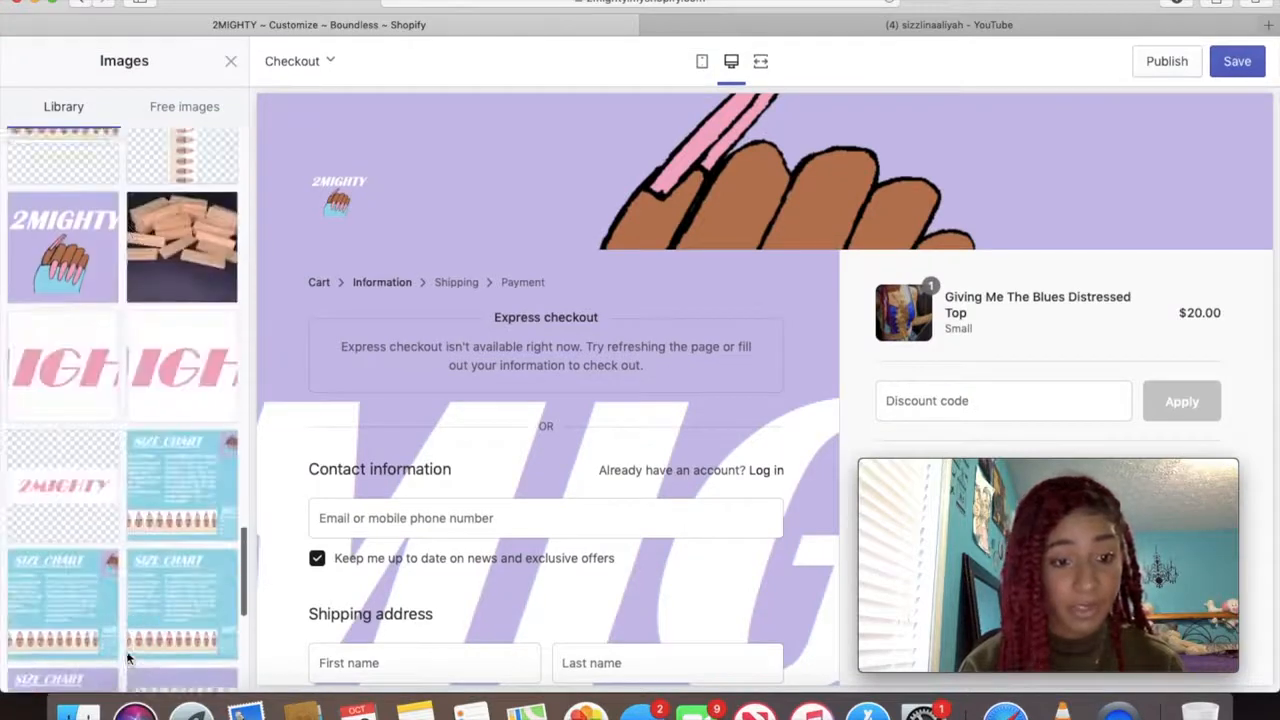
Apply the lavender image with the small nail-hand logo as the main content background
left_click(182, 270)
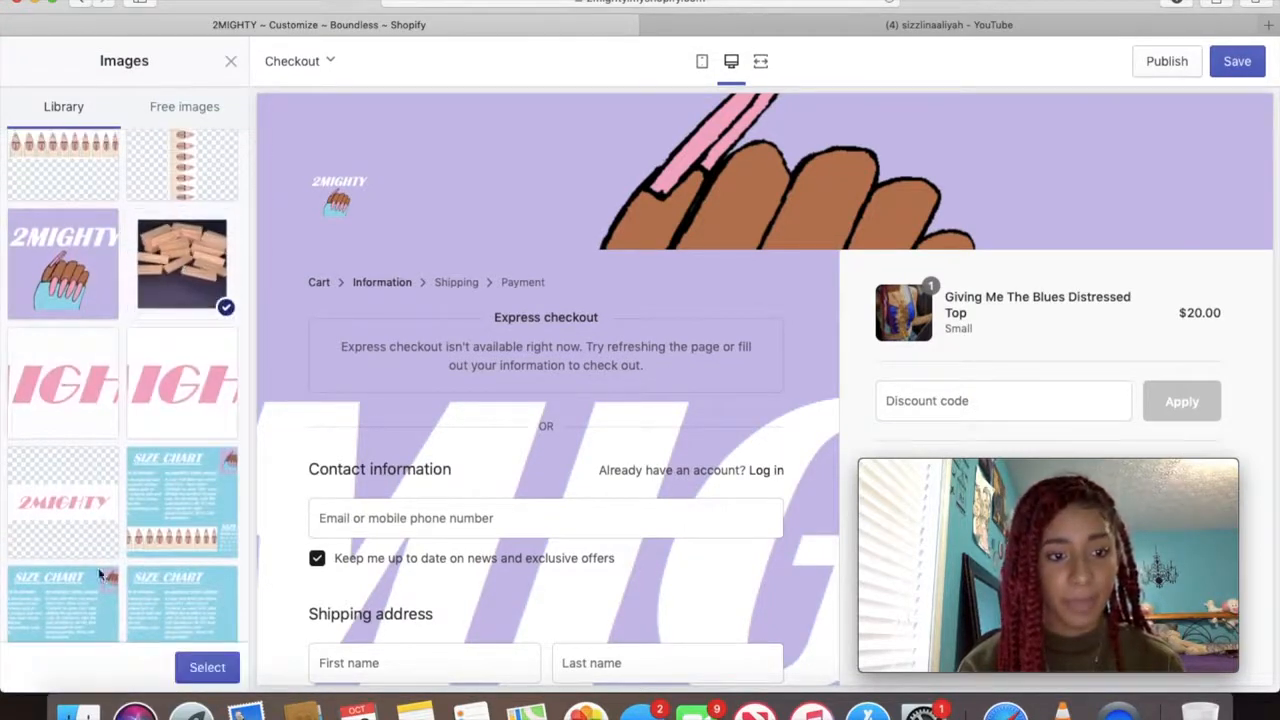
scroll(100, 600, "down", 10)
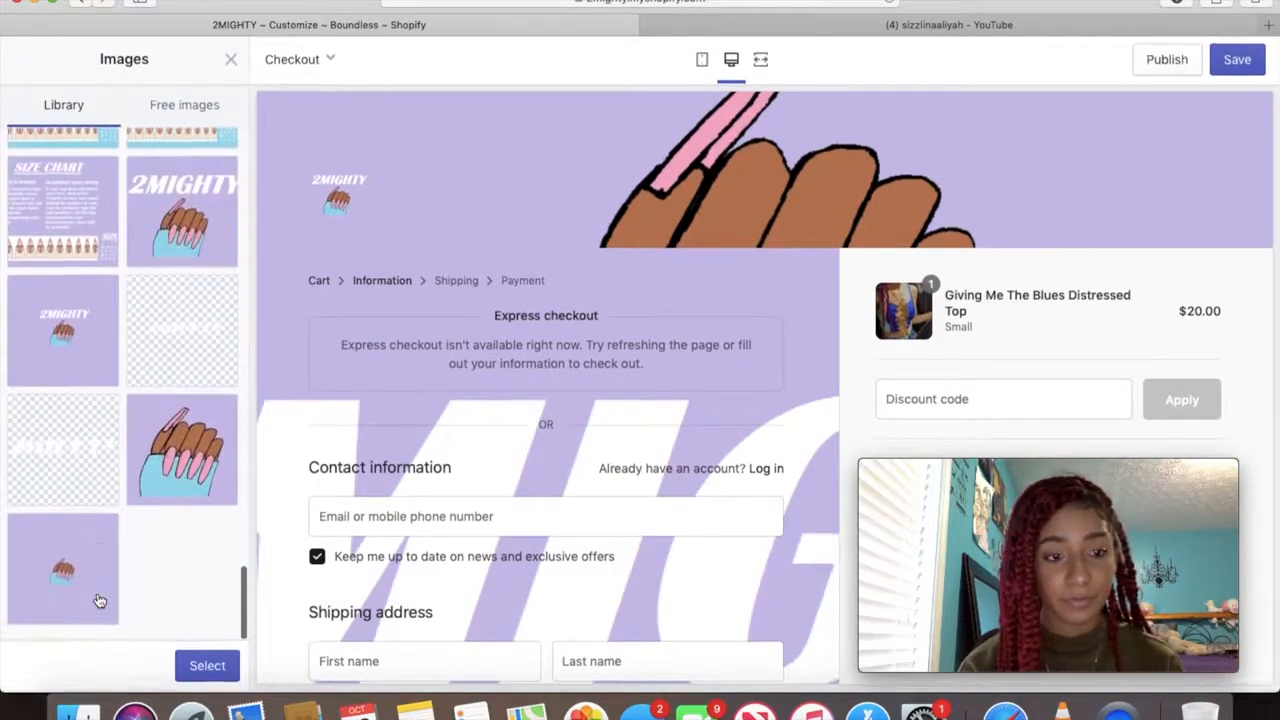
scroll(346, 514, "down", 4)
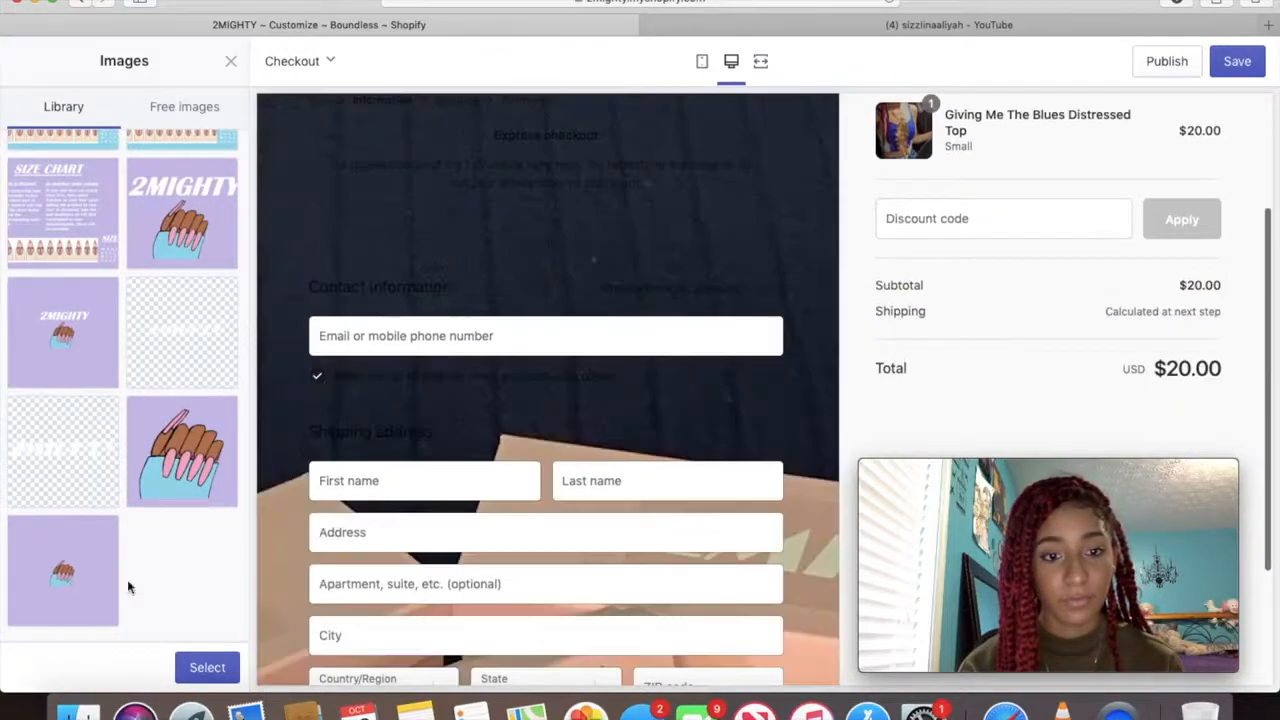
left_click(60, 603)
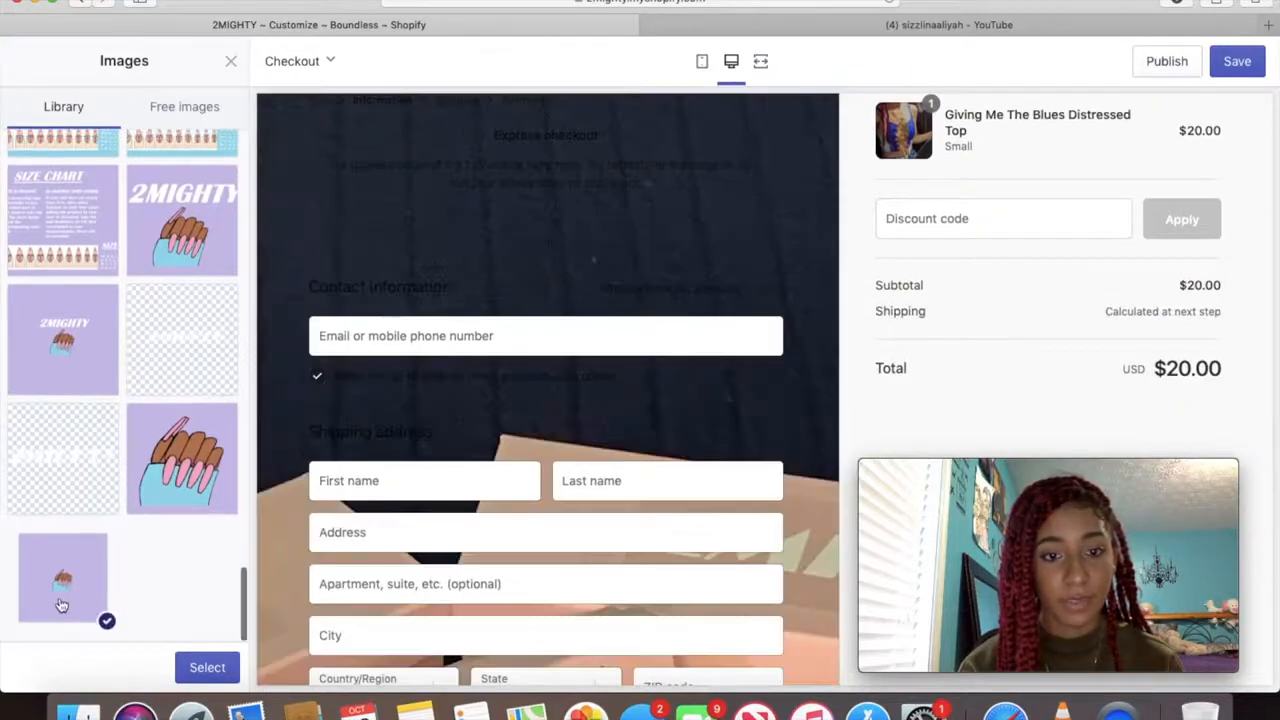
left_click(208, 668)
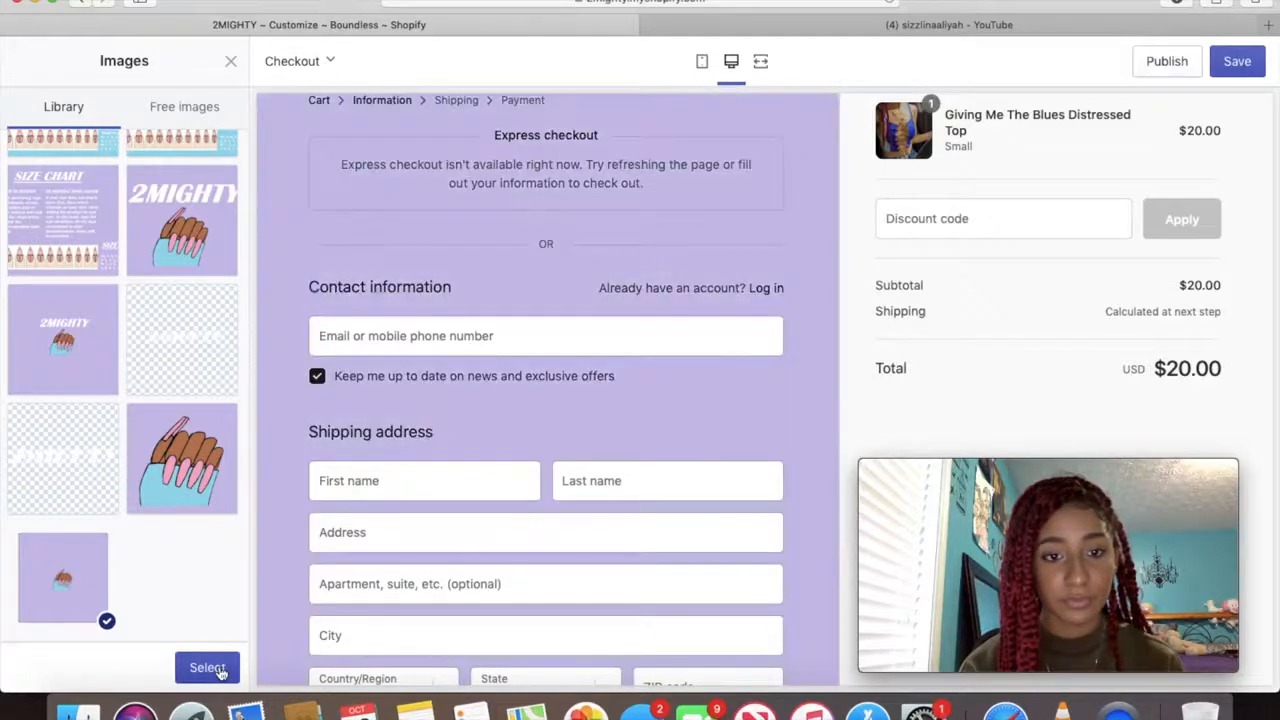
left_click(220, 670)
Open the theme's Favicon settings, then switch to the YouTube channel tab
scroll(690, 512, "down", 4)
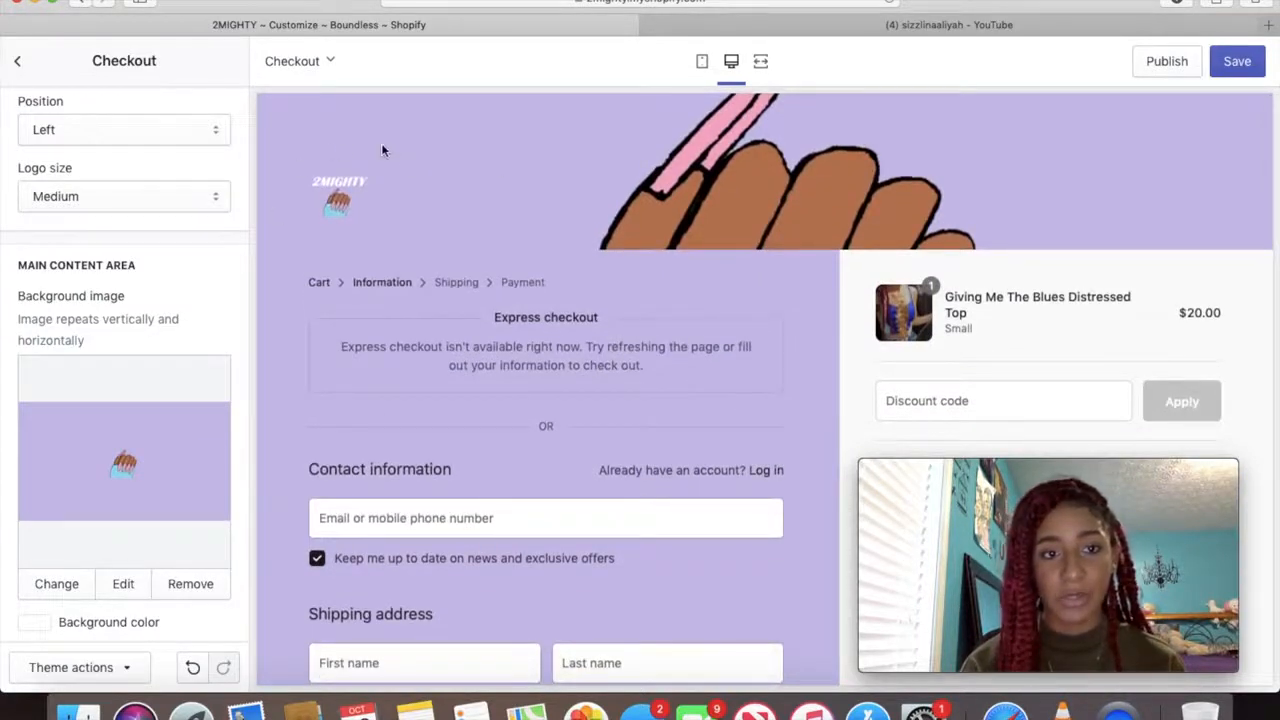
scroll(28, 229, "up", 5)
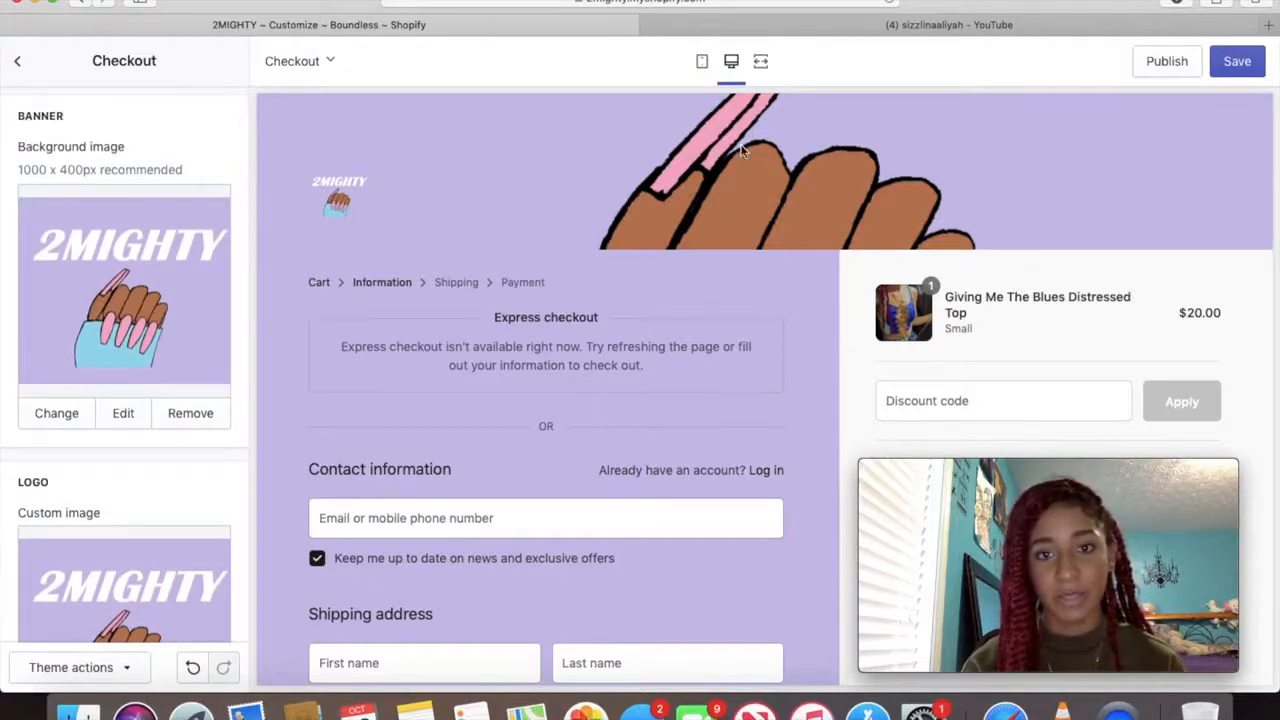
left_click(28, 62)
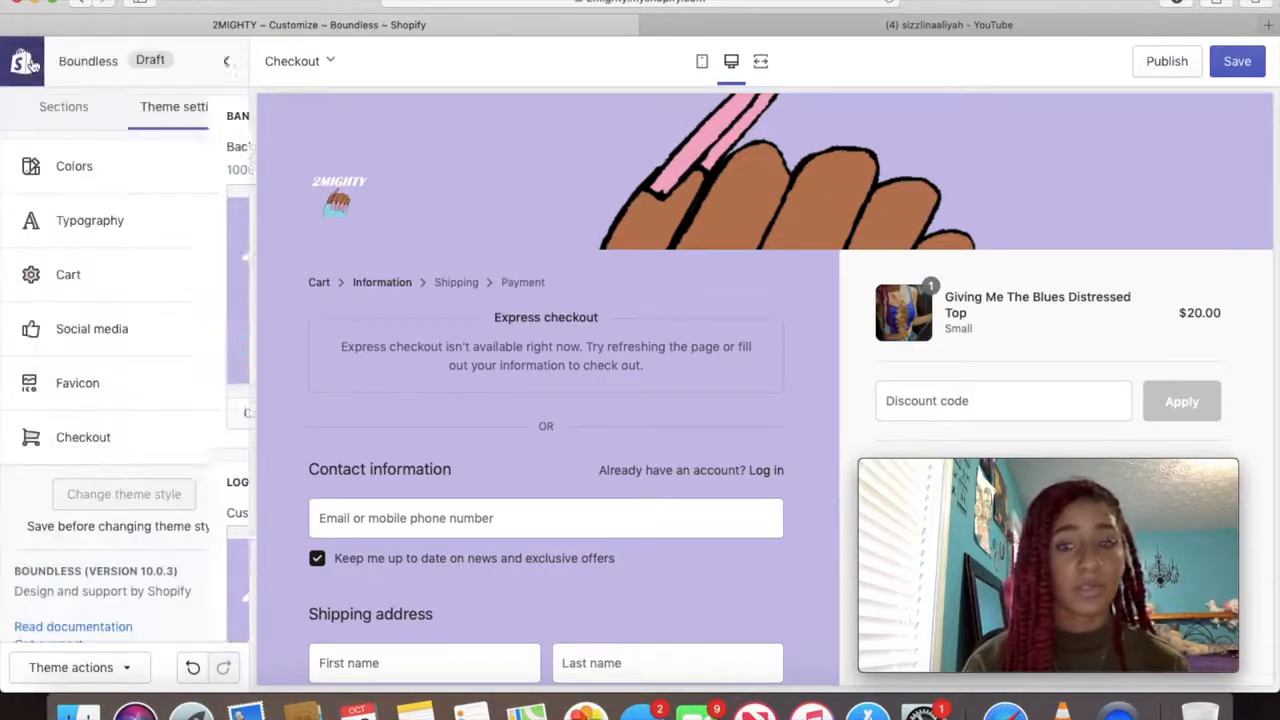
left_click(78, 390)
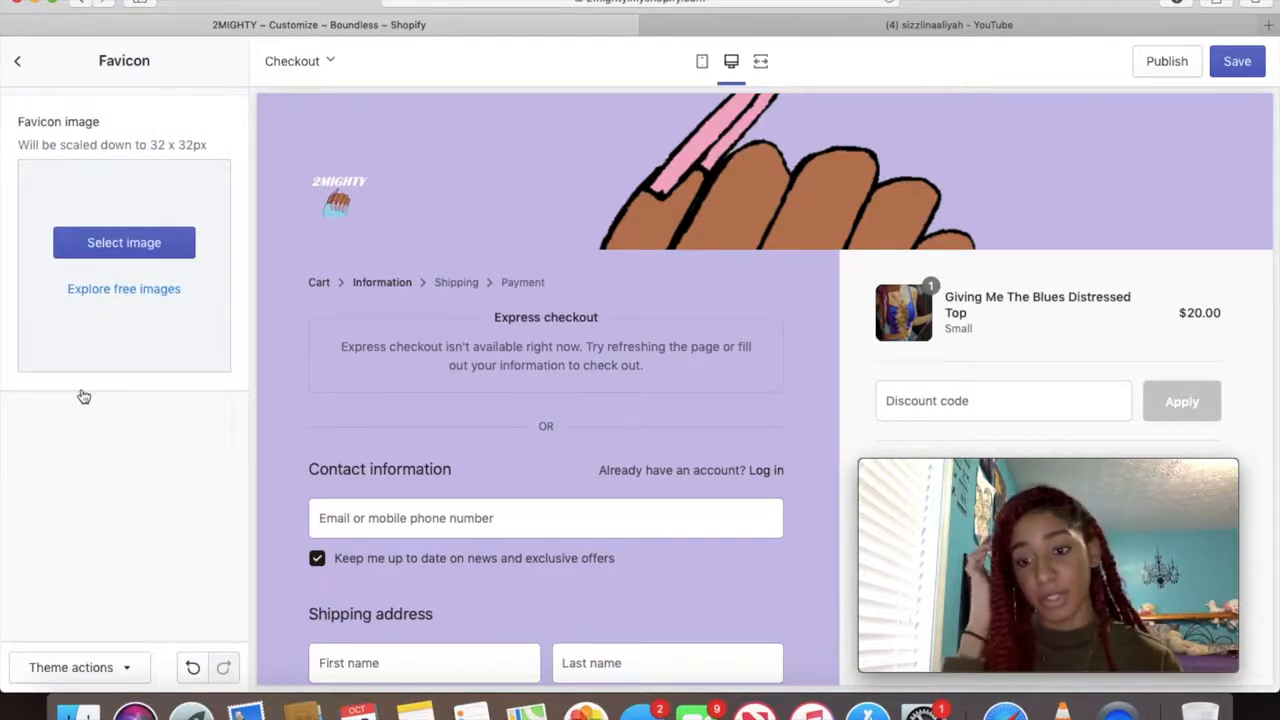
left_click(717, 24)
Type 'shop2mighty' in the address bar, then return to the 2MIGHTY Customize Shopify tab
left_click(666, 4)
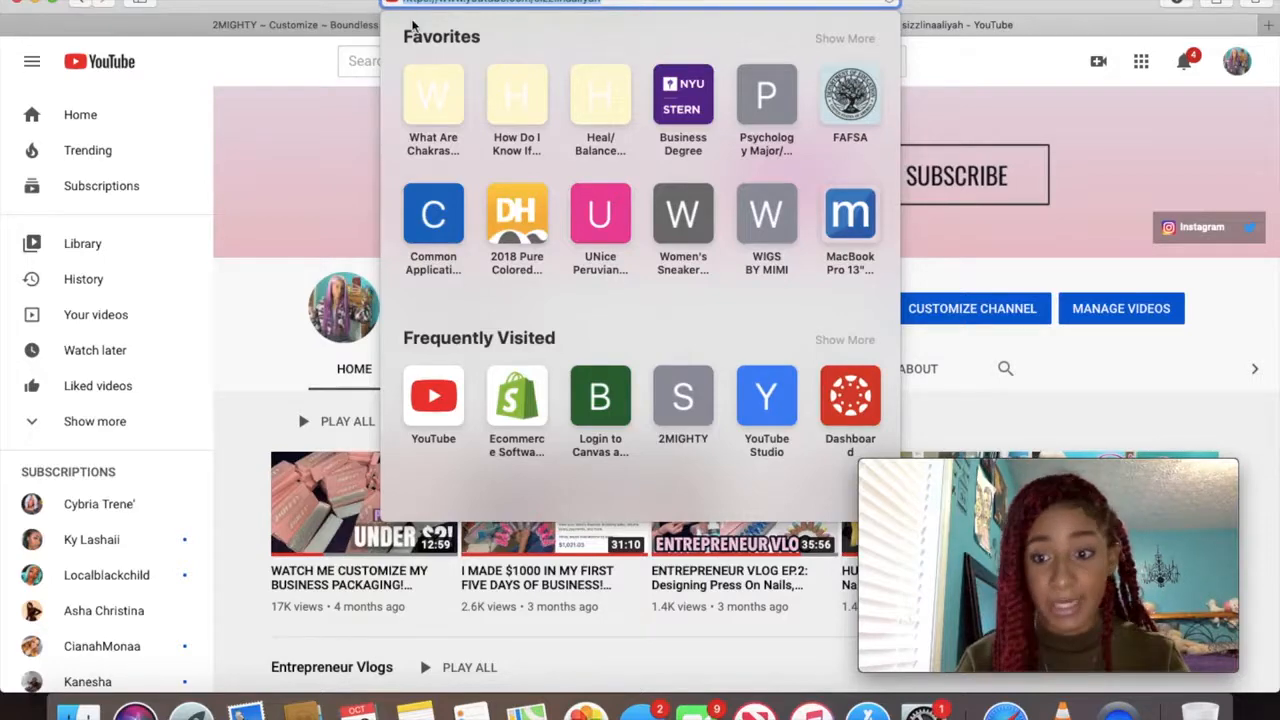
type("shop")
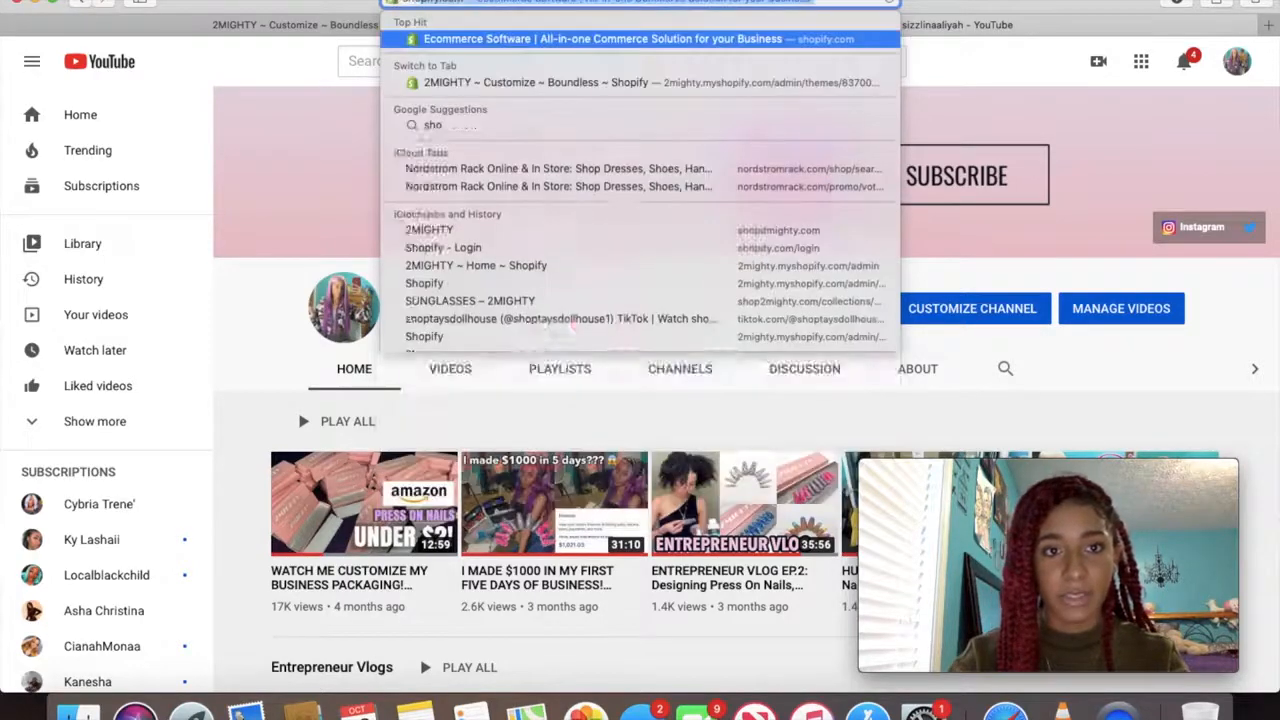
type("2might")
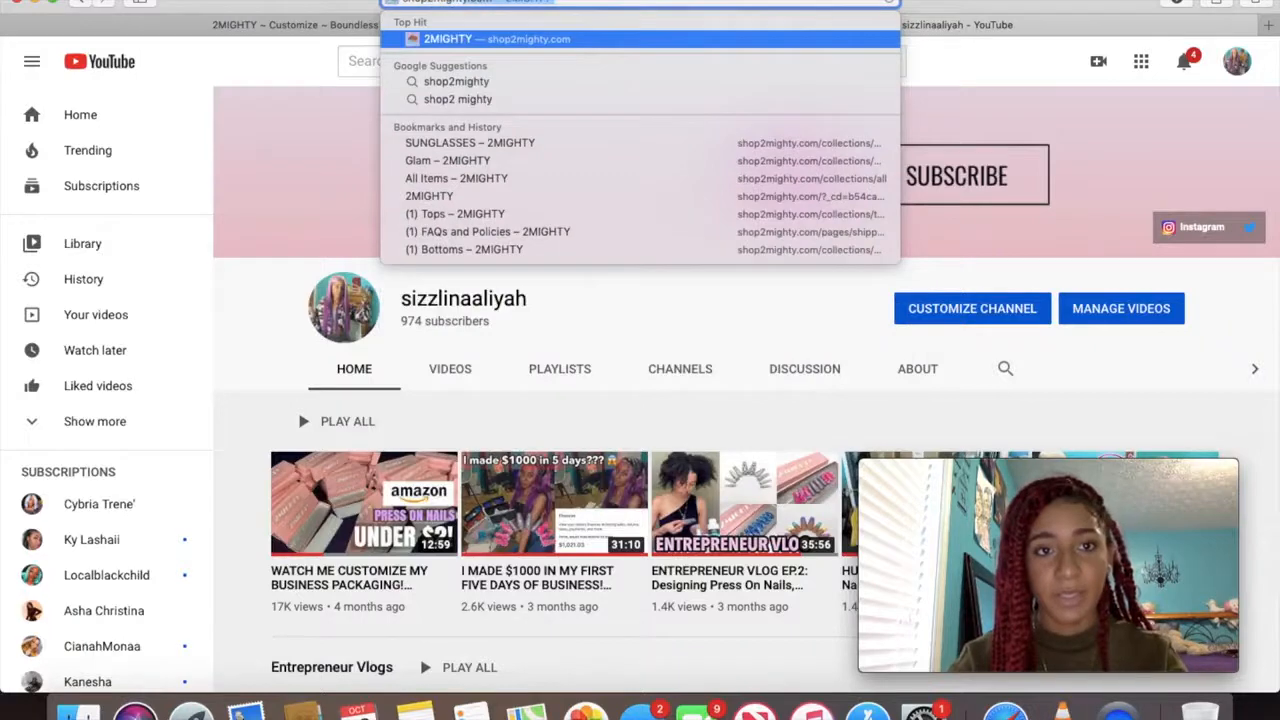
type("y")
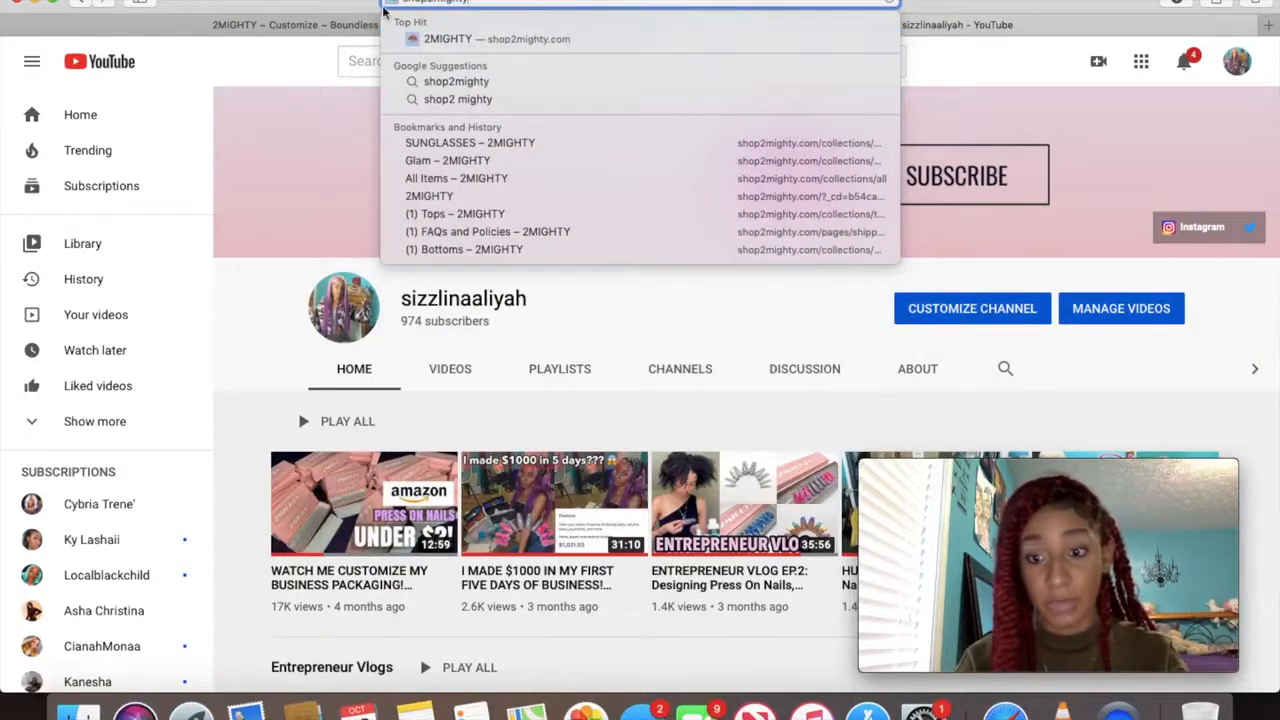
left_click(225, 30)
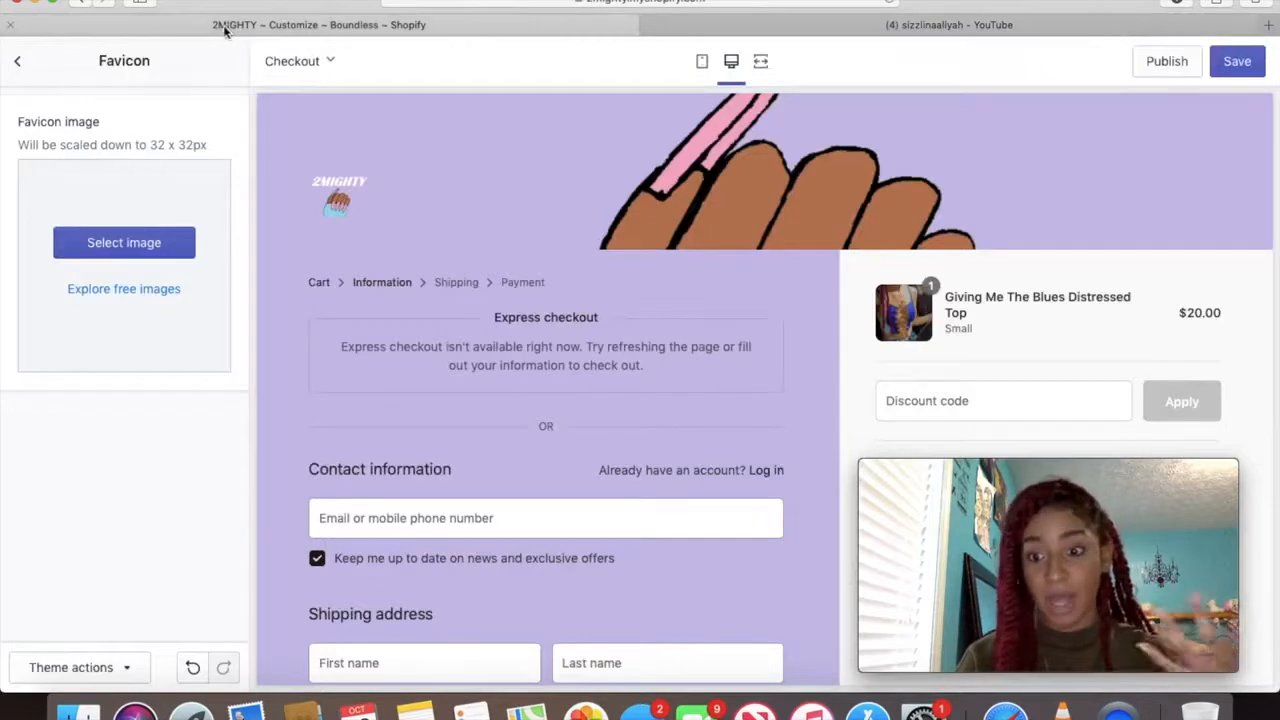
Switch the theme editor's Sections preview from checkout to the Home page
left_click(22, 66)
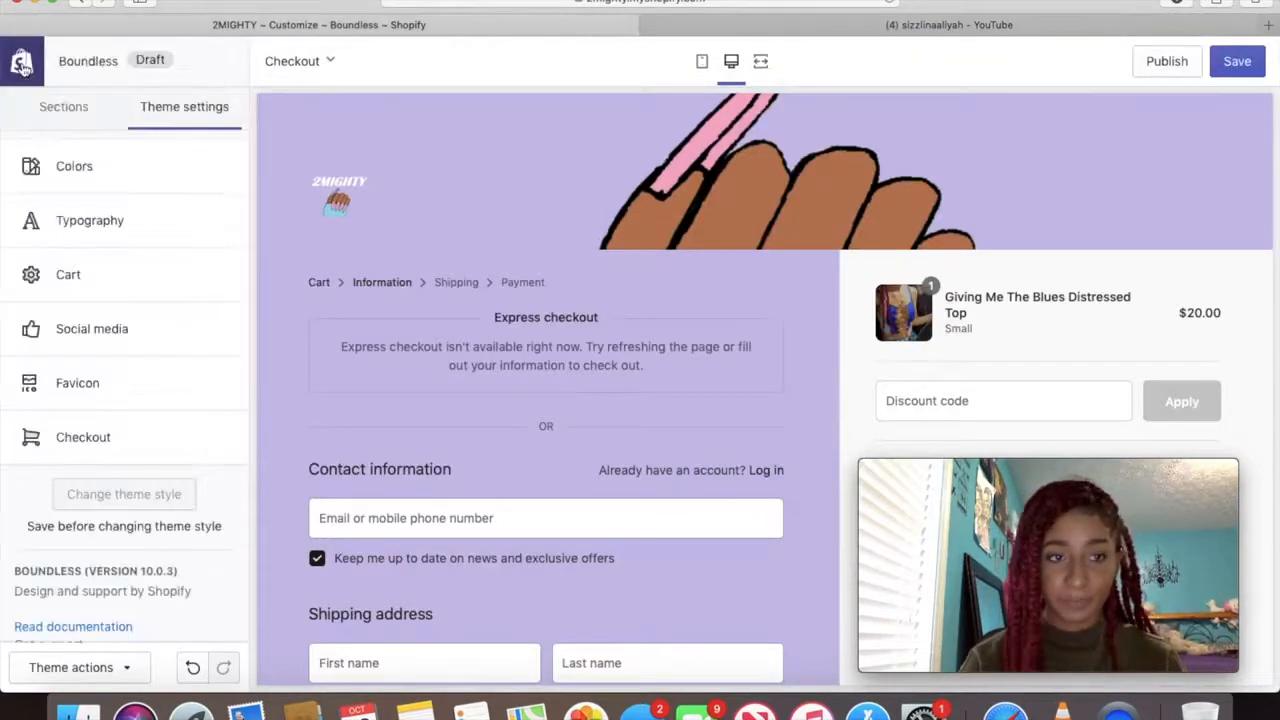
left_click(91, 124)
left_click(305, 72)
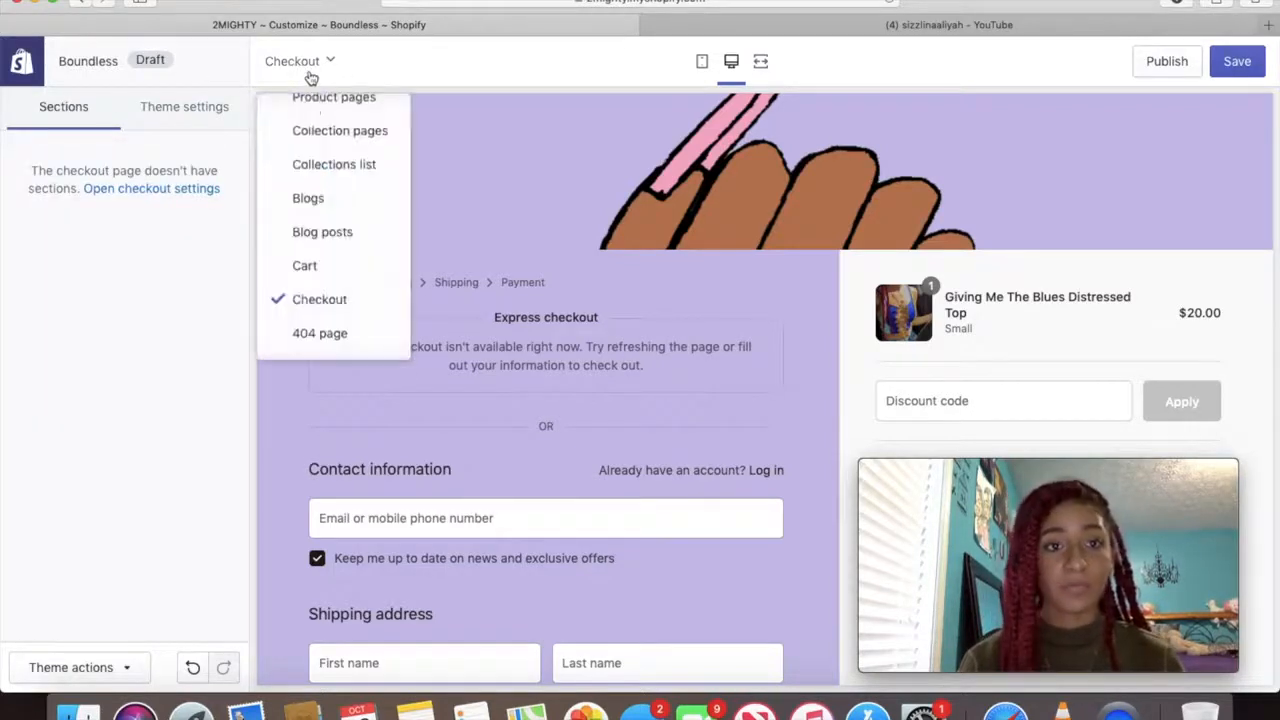
scroll(330, 270, "up", 3)
left_click(338, 118)
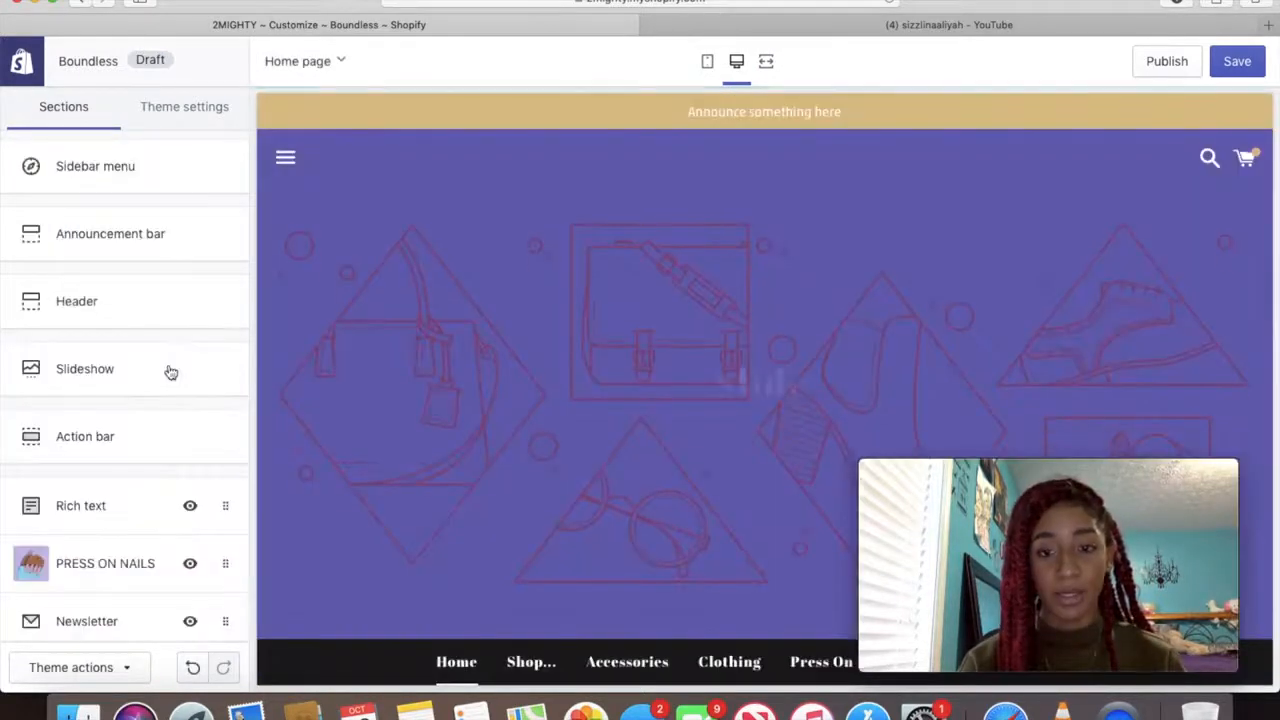
Scroll through the home page preview, with sections like Rich text, PRESS ON NAILS and Newsletter
scroll(121, 383, "down", 3)
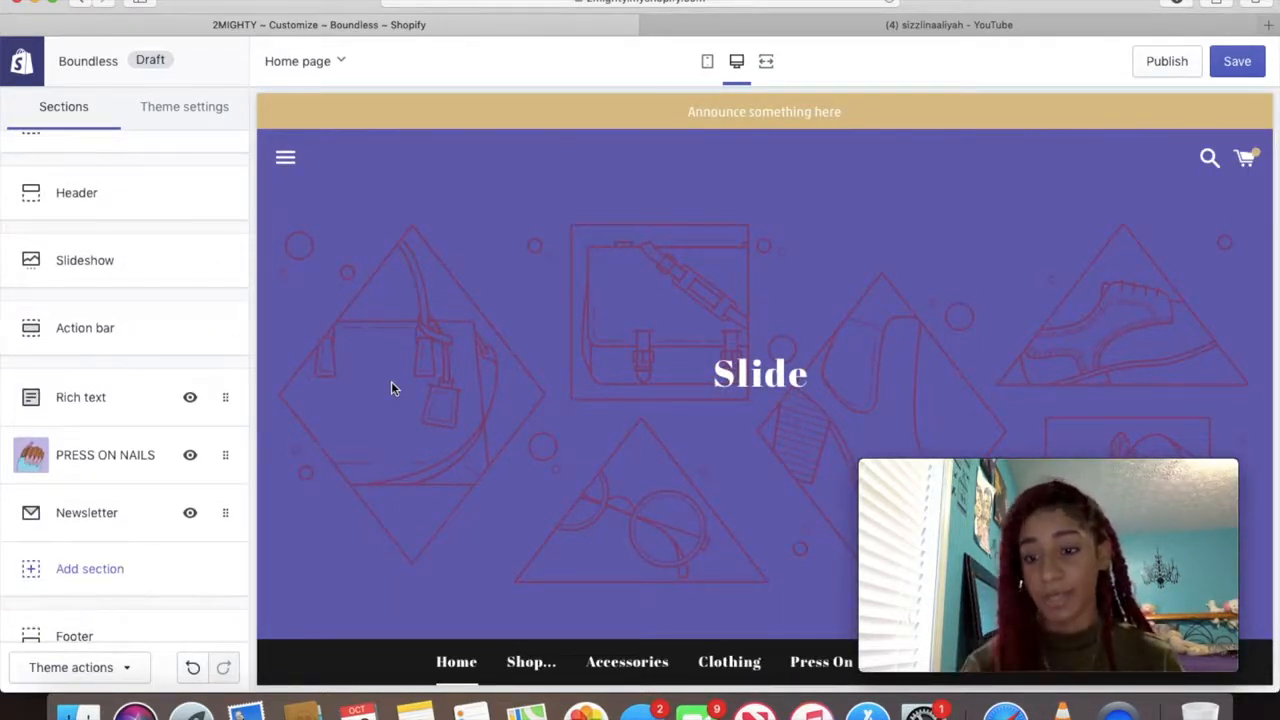
scroll(191, 283, "up", 3)
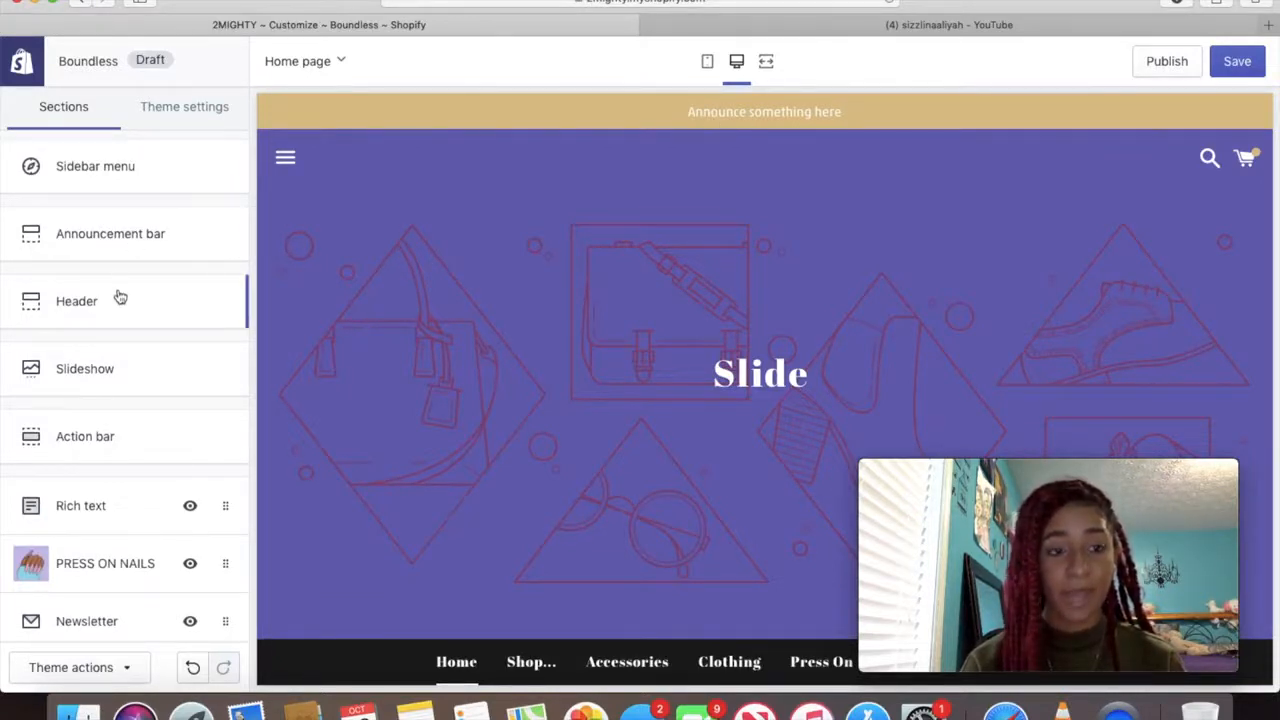
scroll(927, 364, "down", 3)
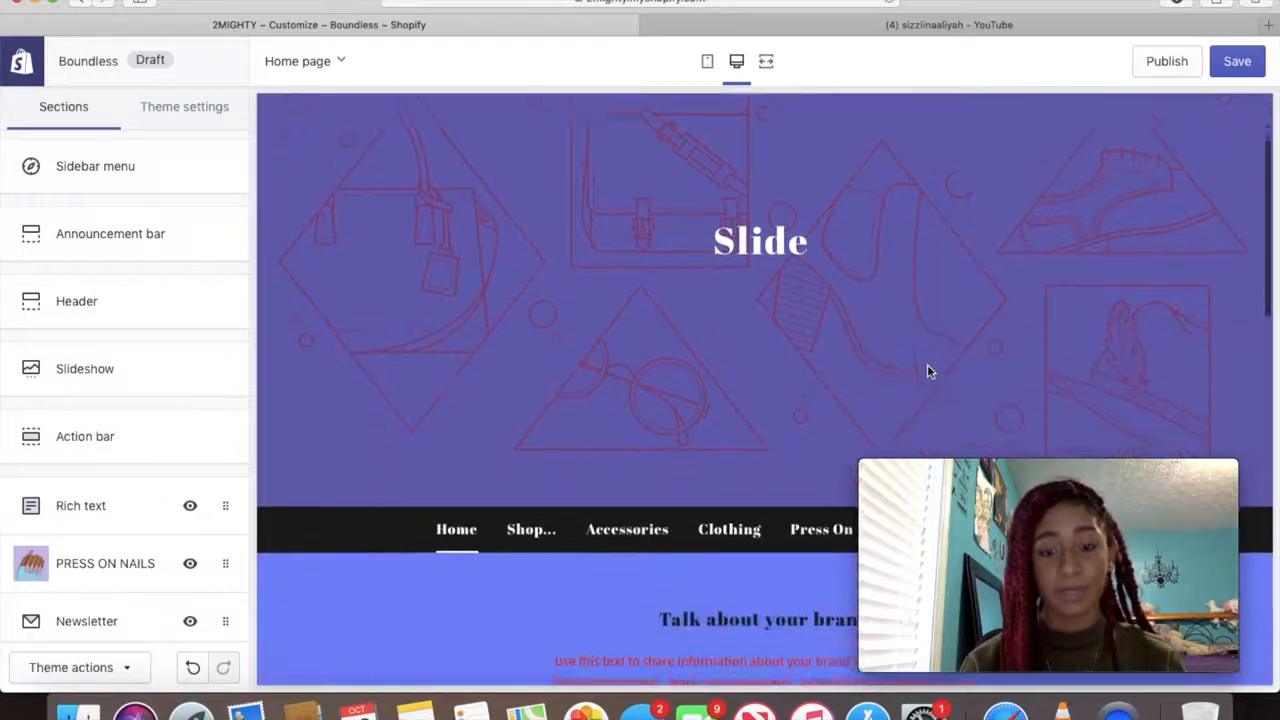
scroll(86, 402, "down", 1)
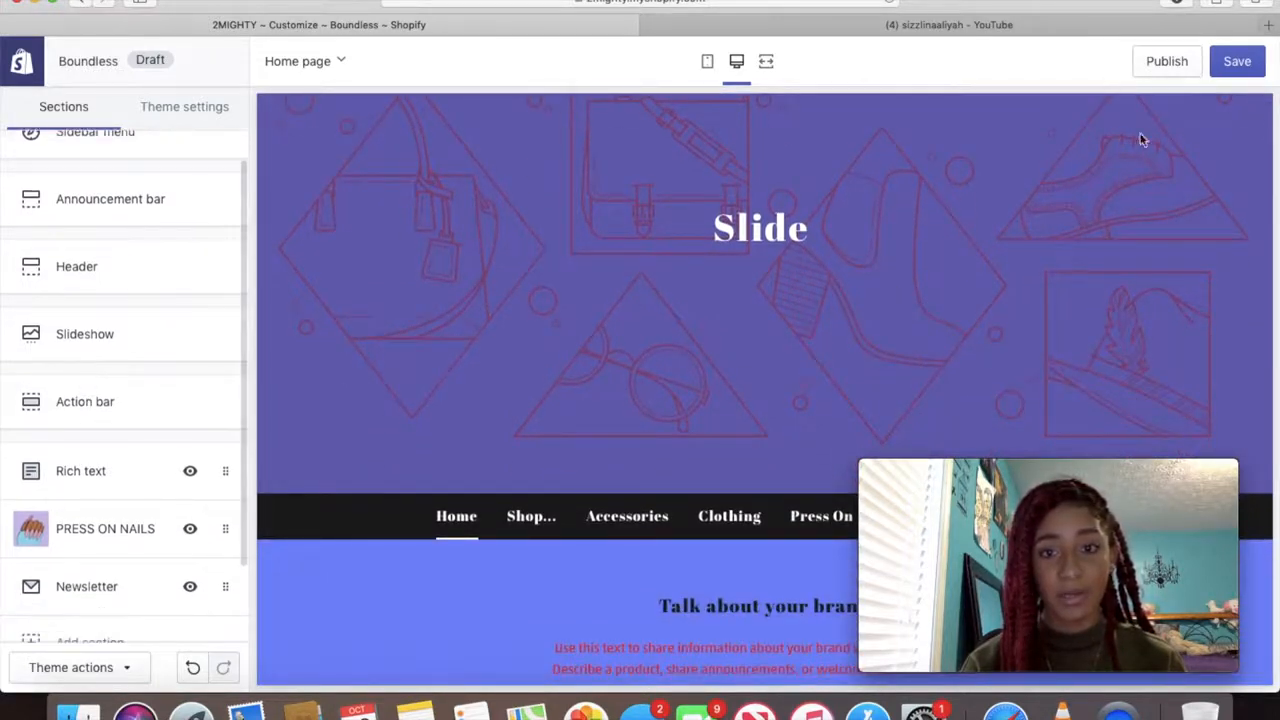
scroll(125, 345, "down", 3)
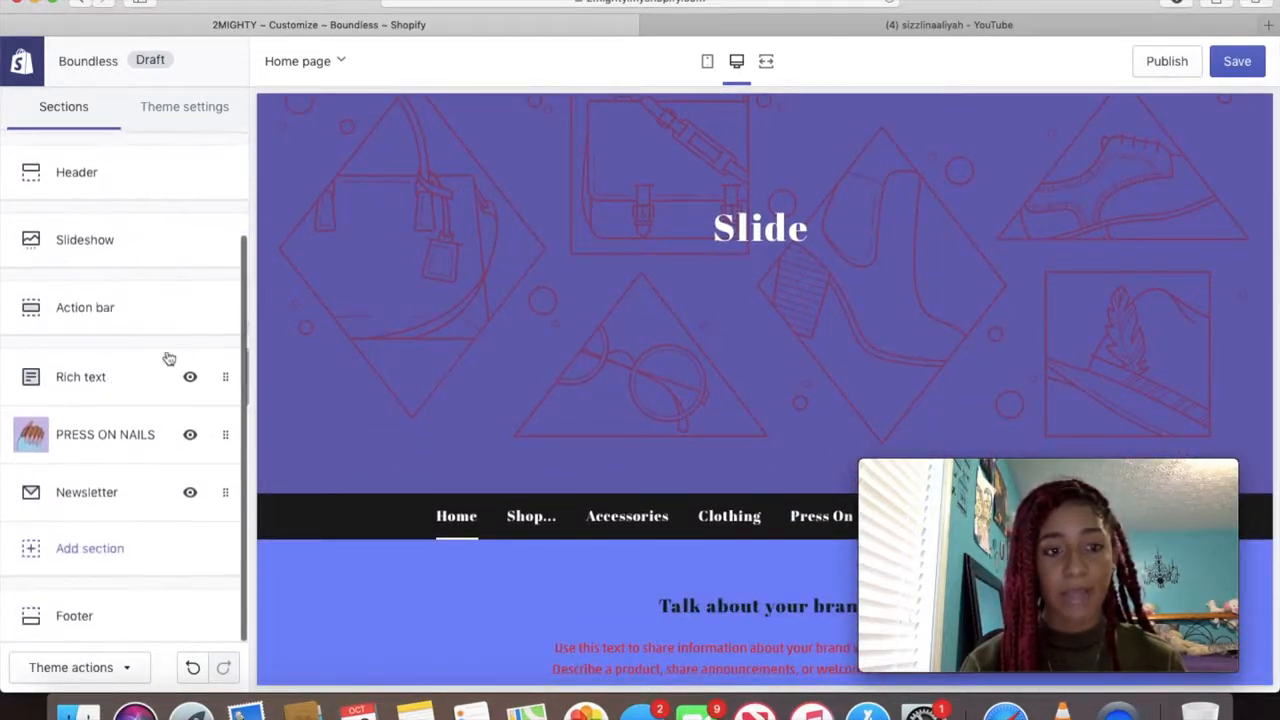
scroll(545, 431, "down", 5)
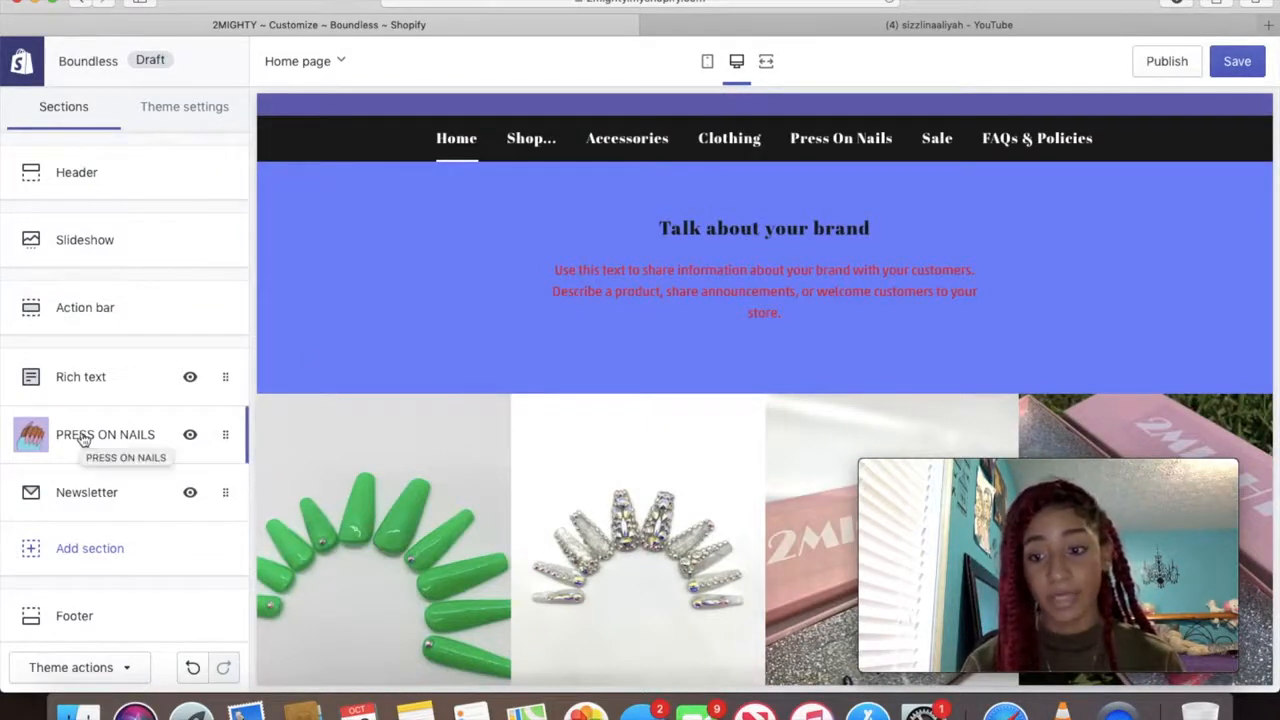
scroll(394, 503, "down", 5)
scroll(700, 410, "down", 3)
scroll(752, 565, "down", 3)
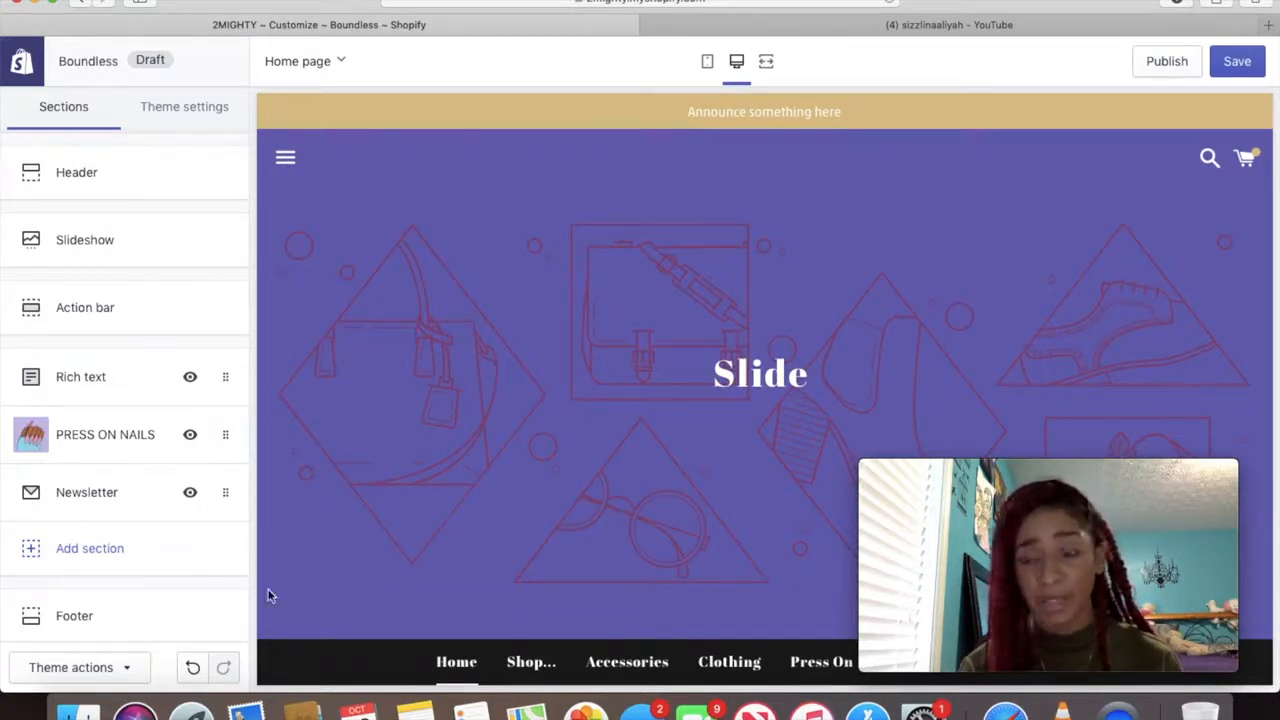
Add a Video section to the home page, leaving its video link empty
left_click(90, 549)
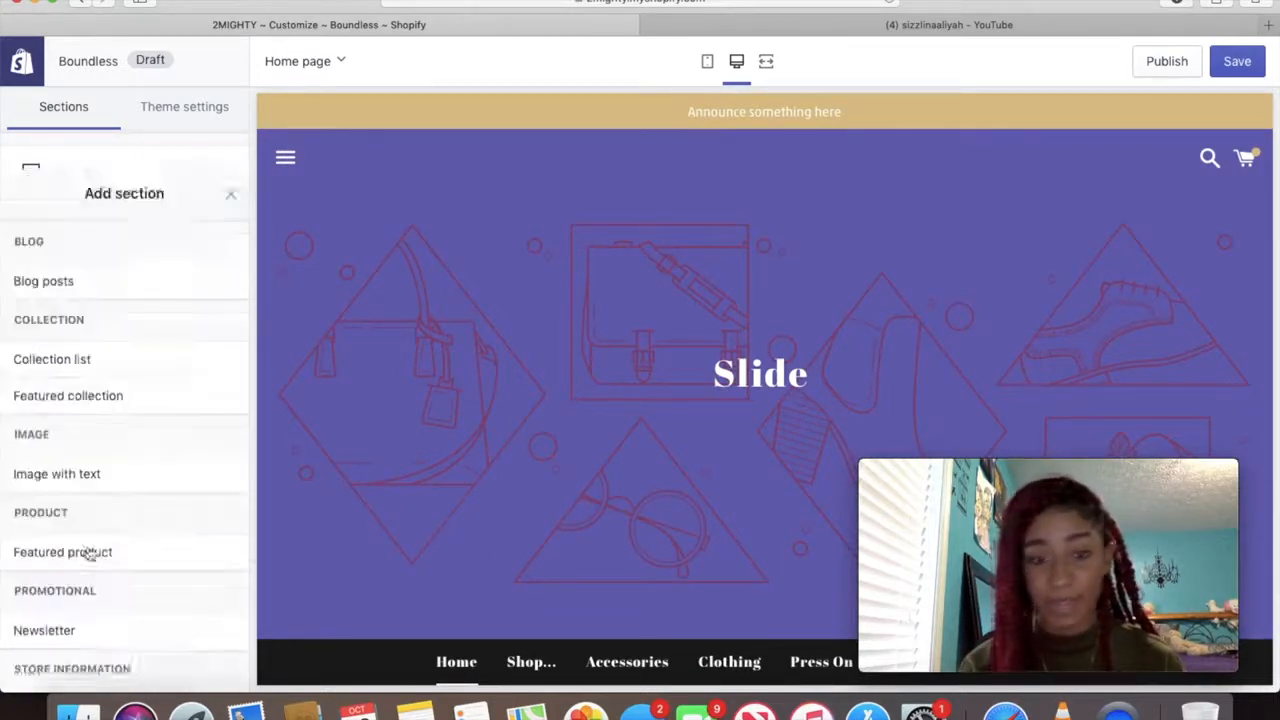
scroll(90, 545, "down", 3)
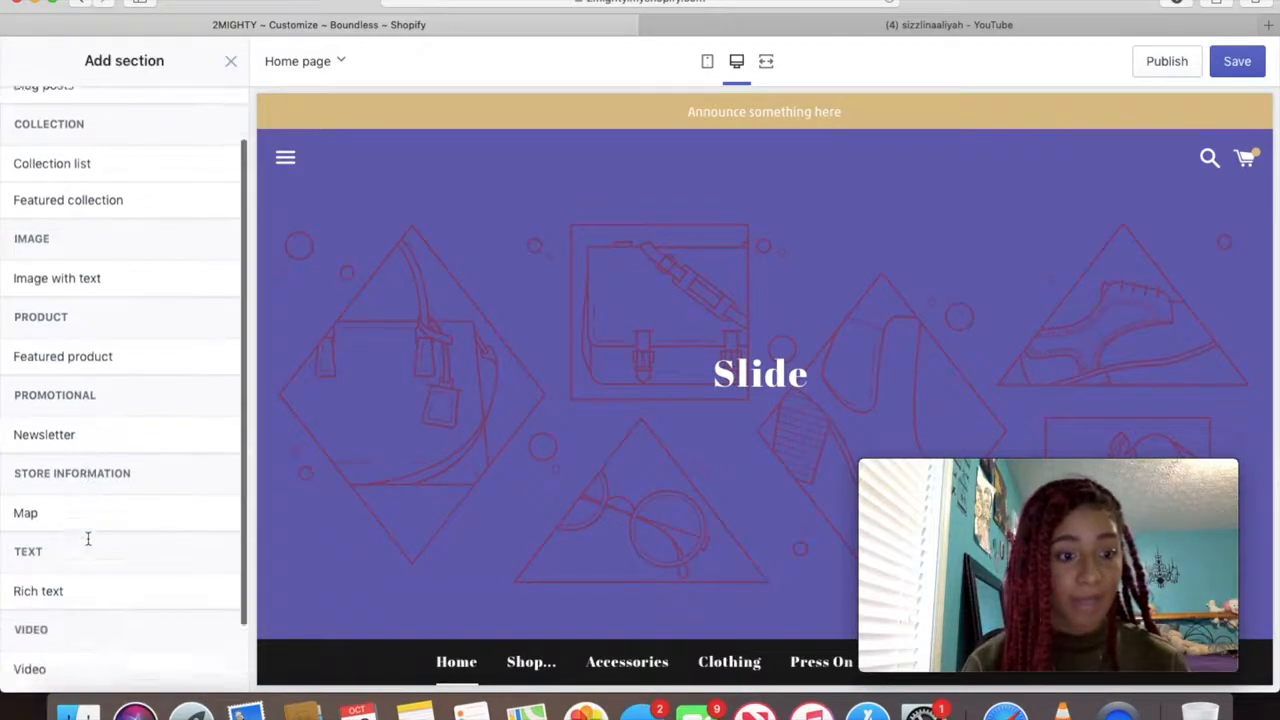
mouse_move(30, 598)
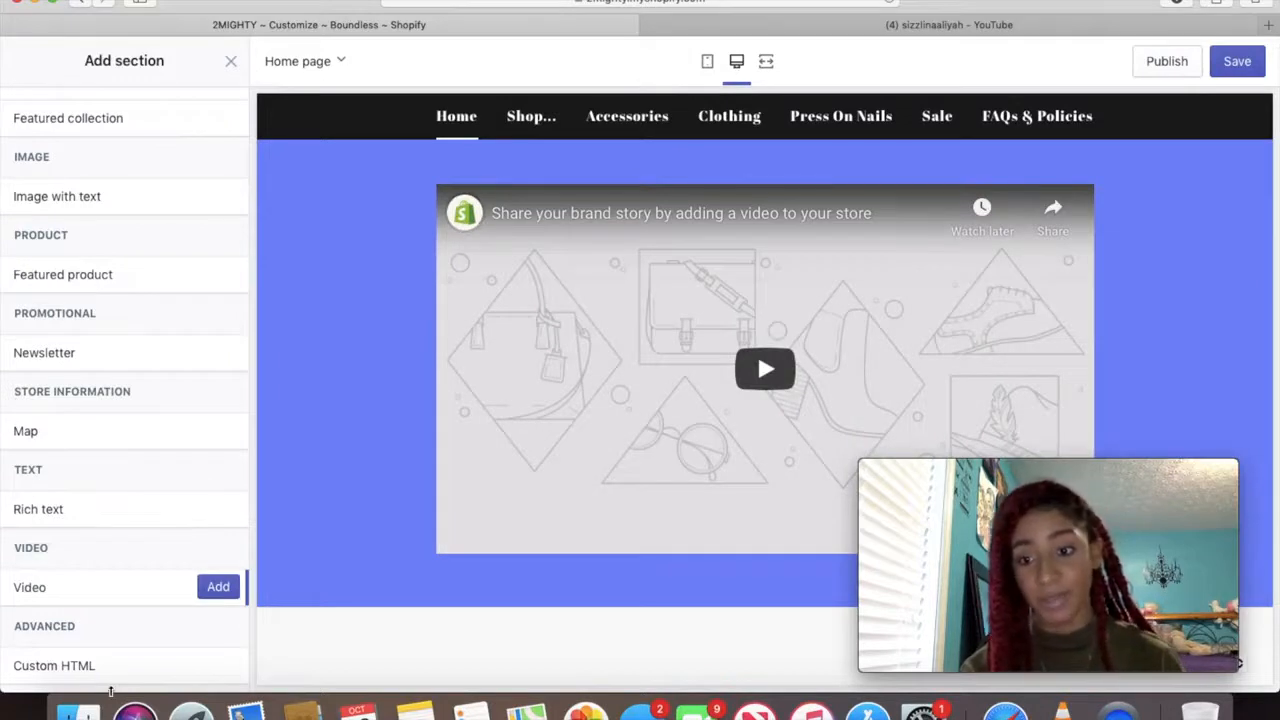
scroll(111, 680, "up", 3)
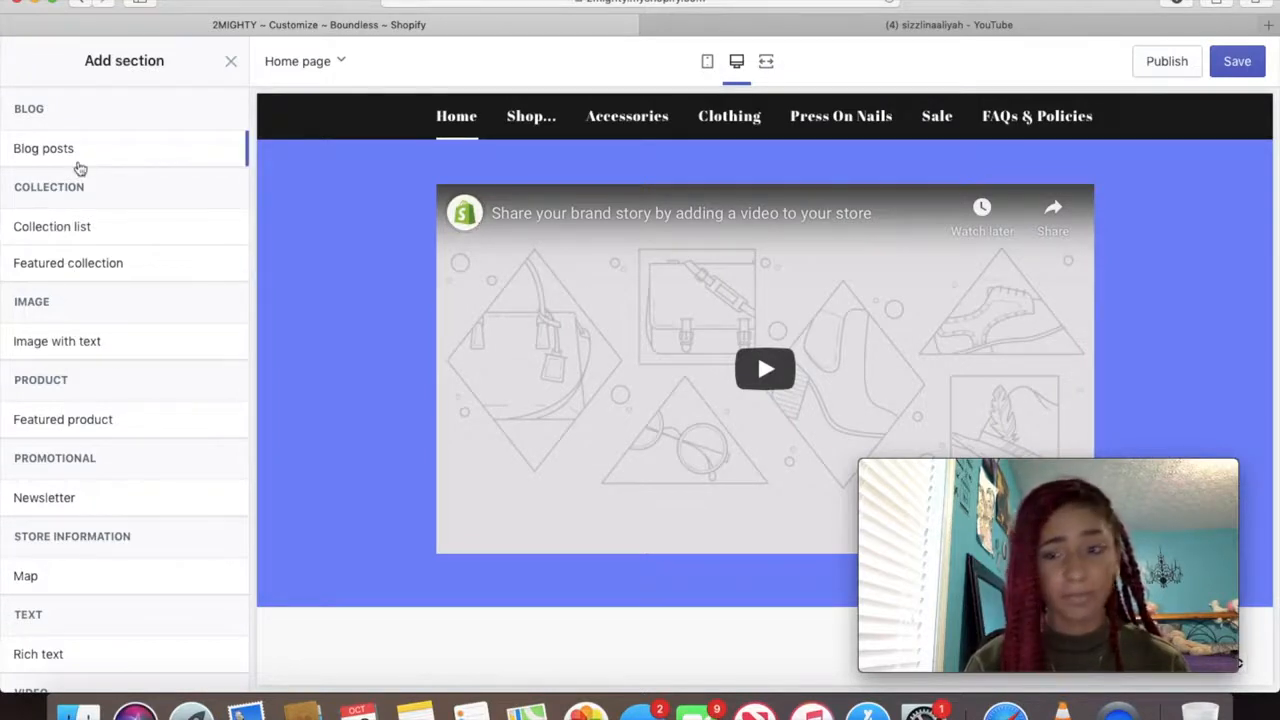
scroll(126, 403, "down", 3)
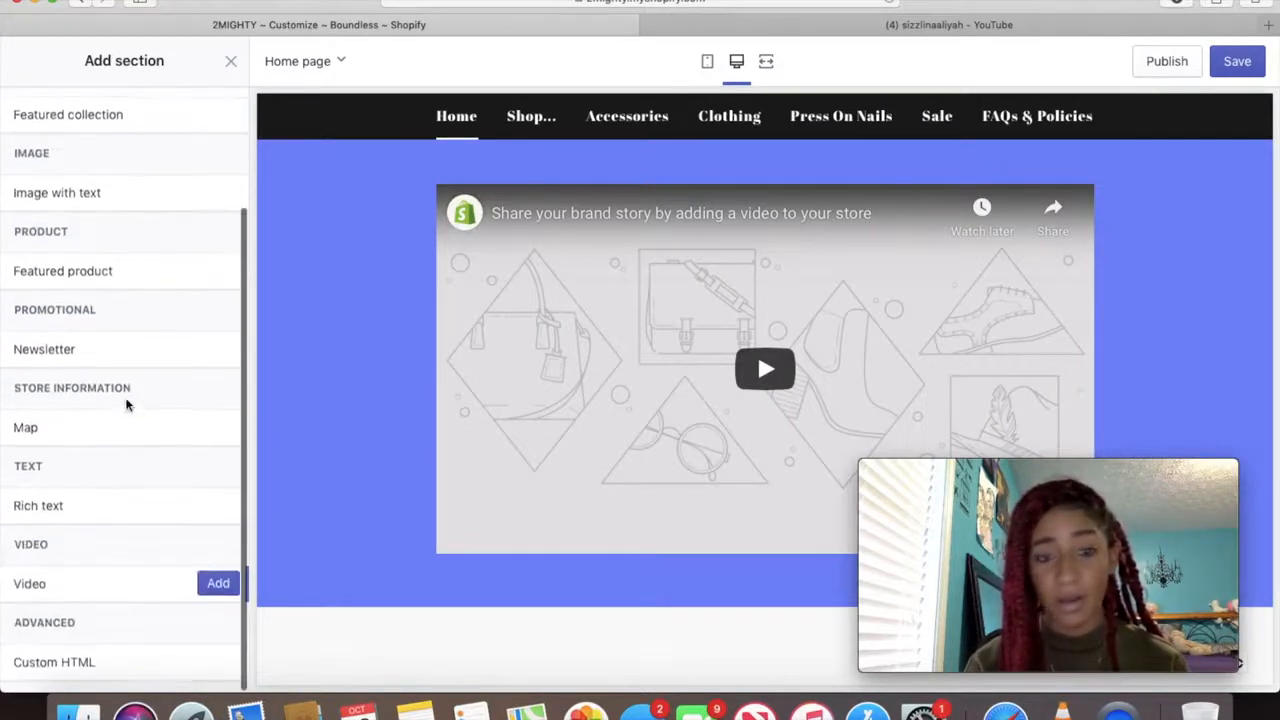
left_click(218, 587)
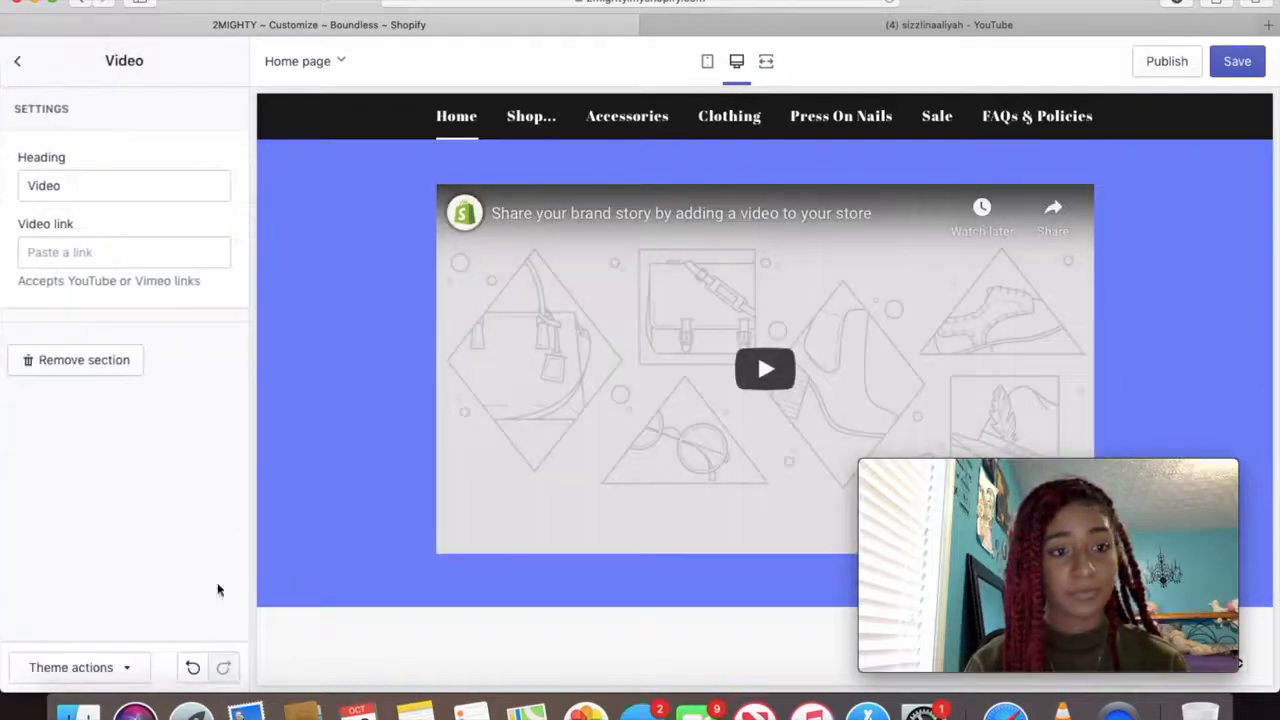
left_click(85, 253)
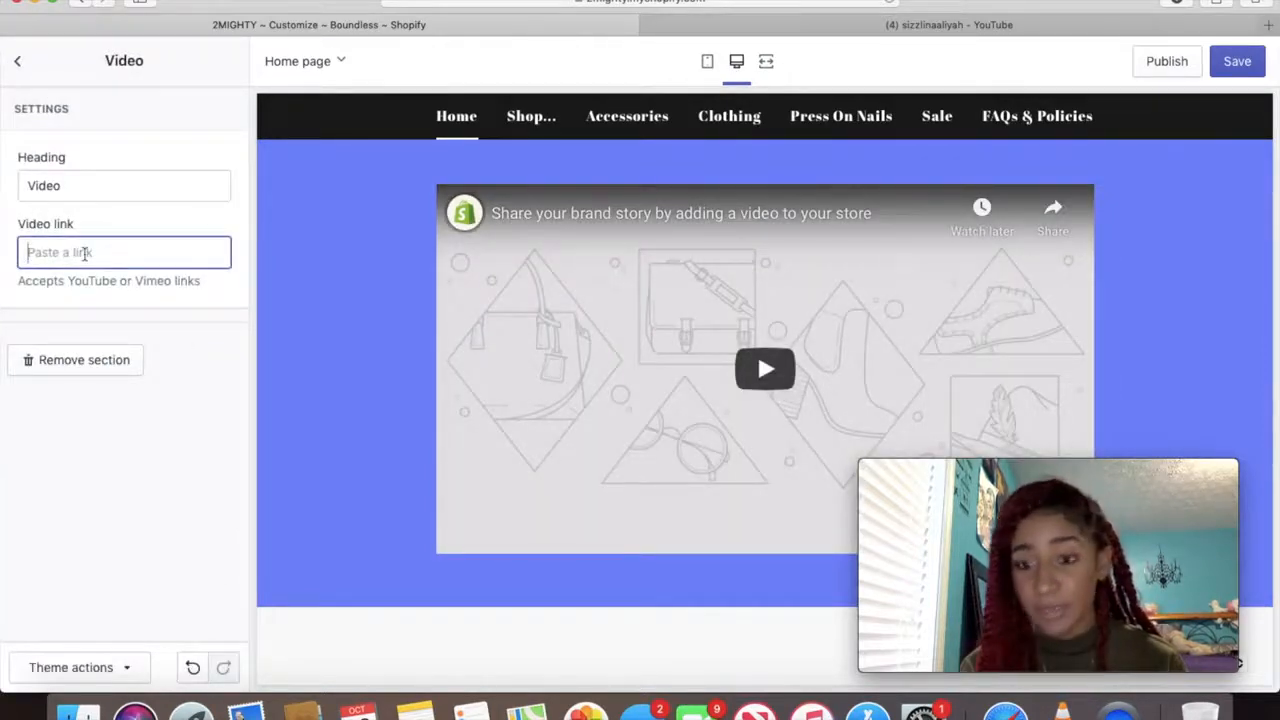
Move the Video section above Rich text, right after the Action bar
left_click(18, 62)
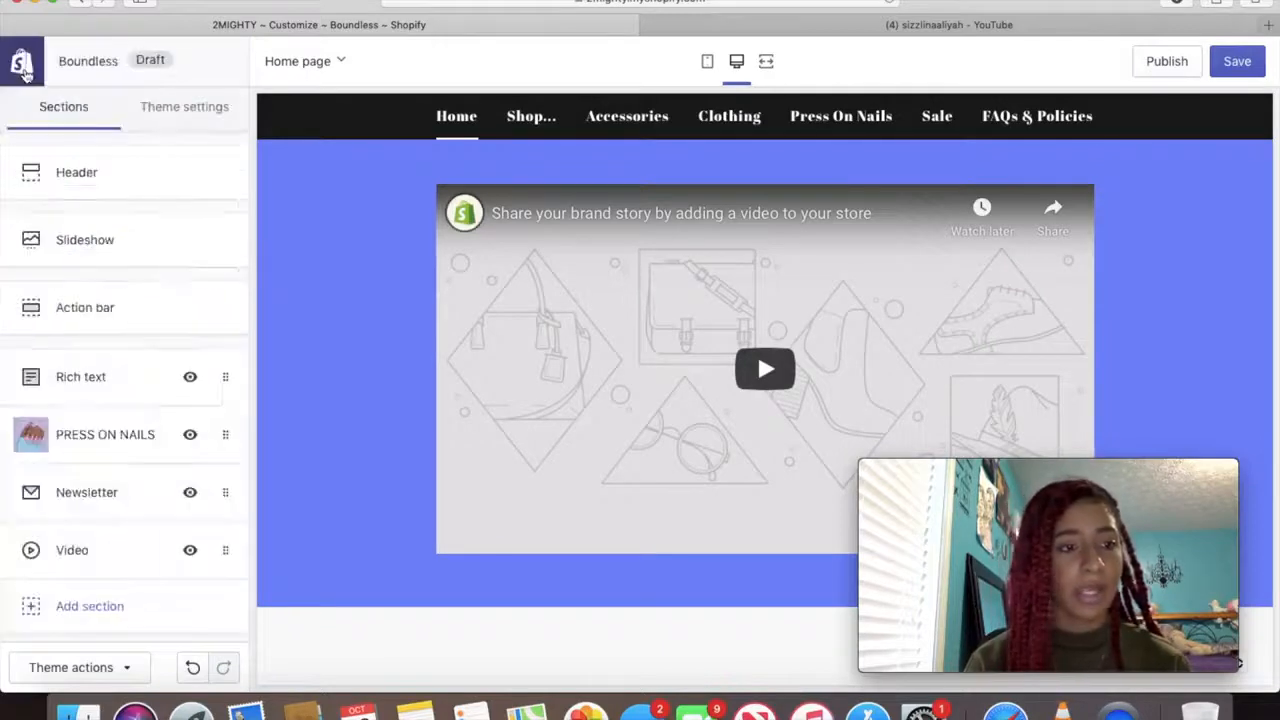
left_click_drag(228, 563, 228, 392)
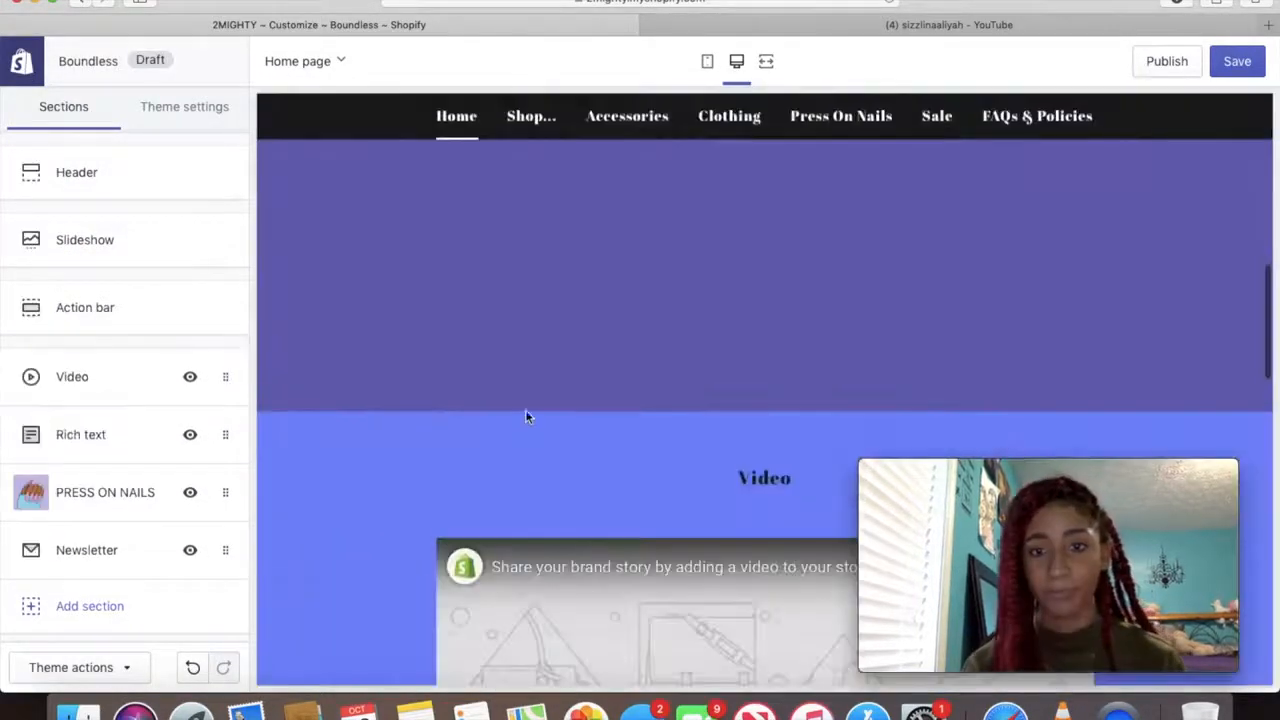
scroll(525, 414, "down", 15)
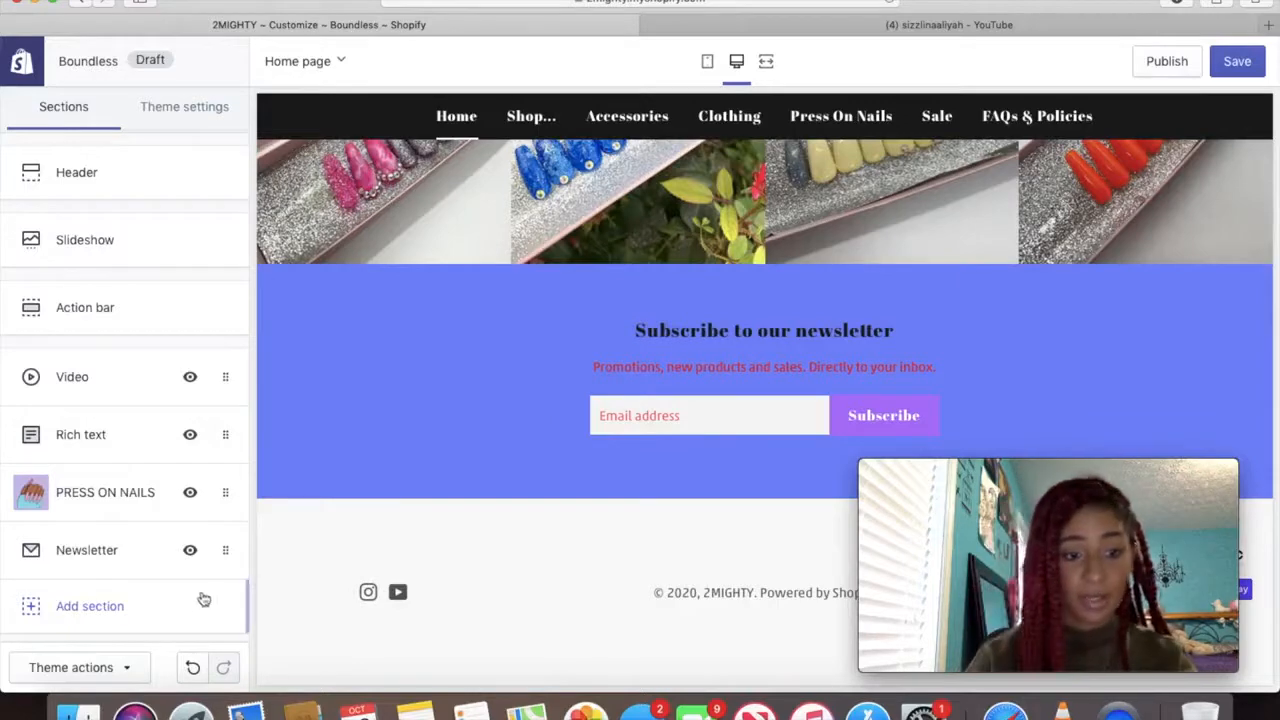
Add a Featured product section showing the Clueless Distressed Top
left_click(171, 606)
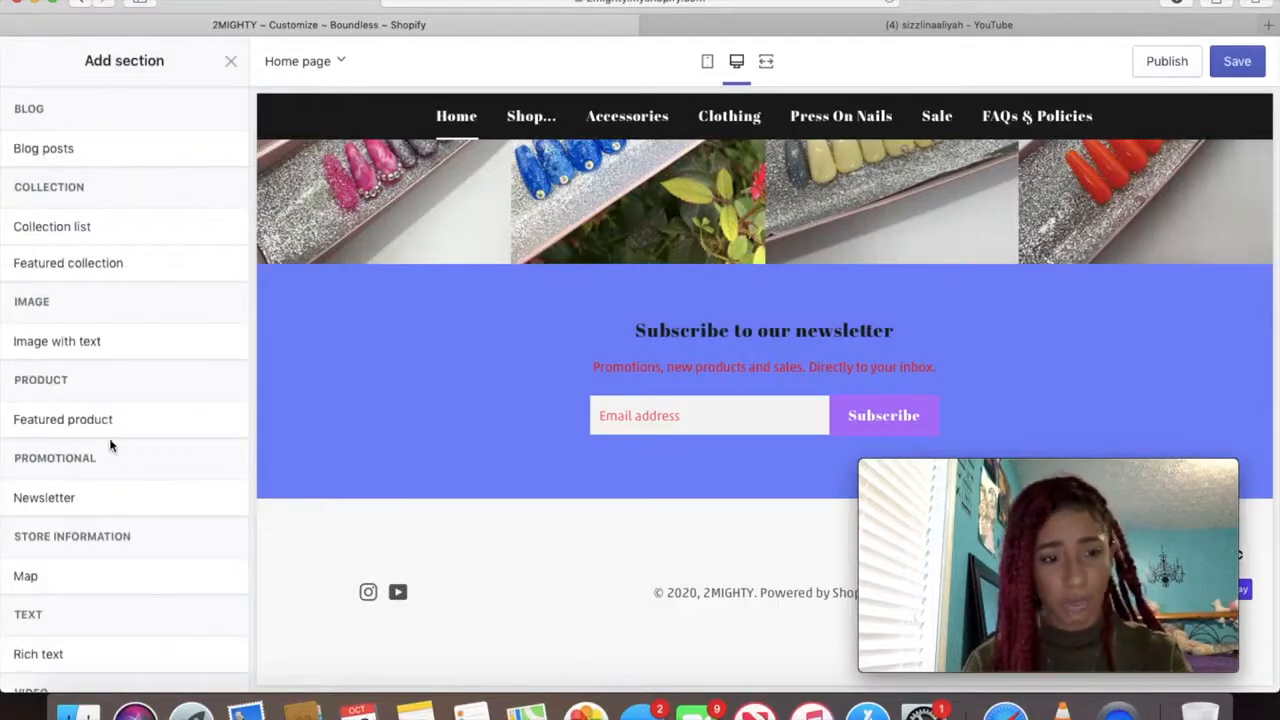
mouse_move(110, 438)
left_click(220, 419)
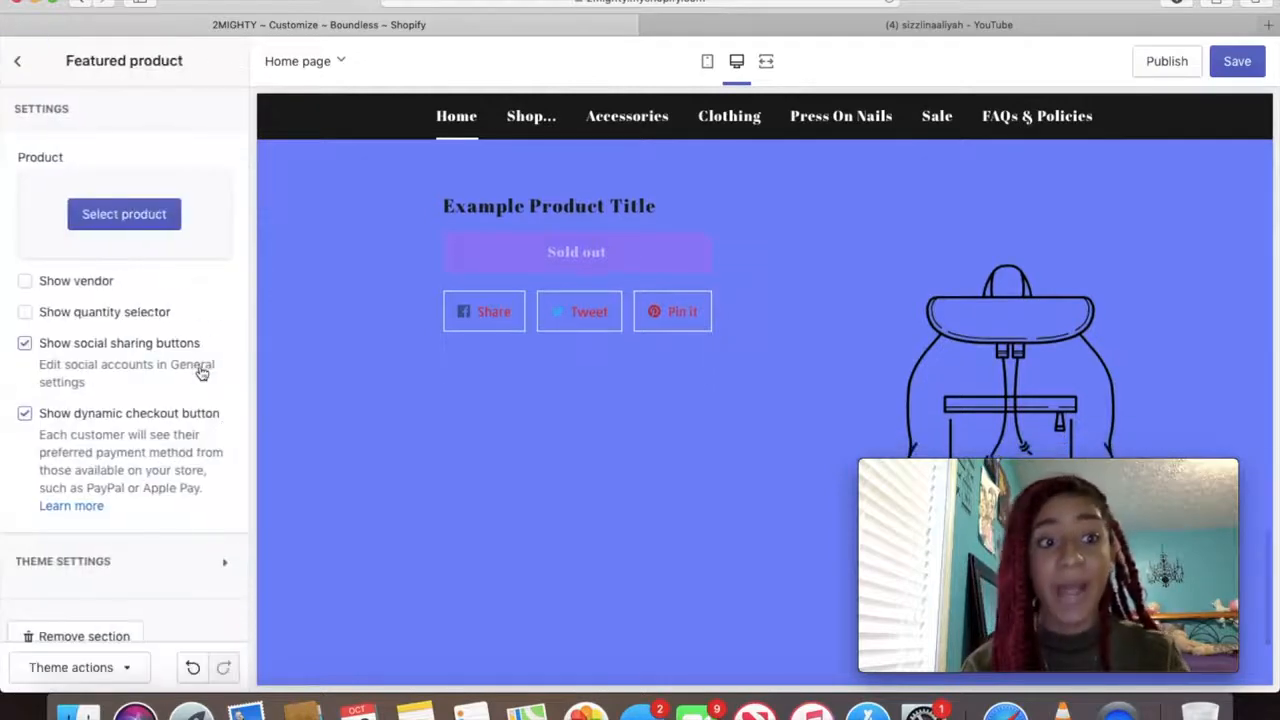
left_click(123, 224)
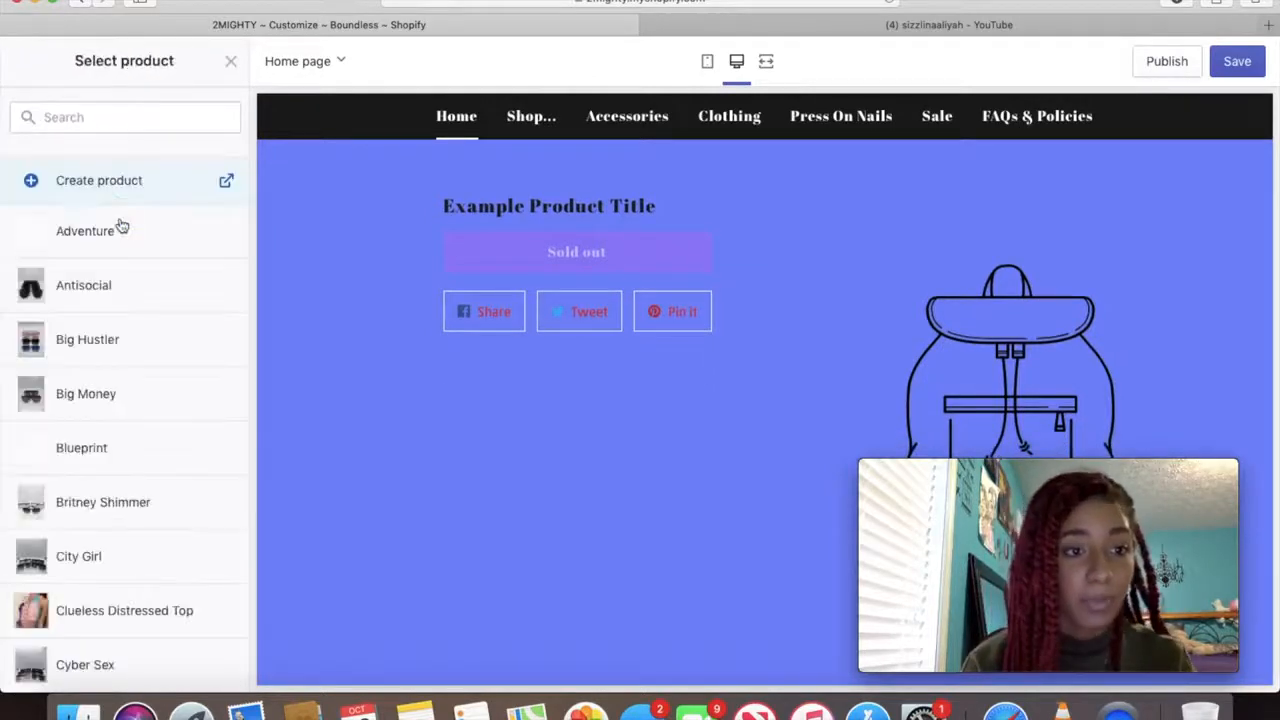
scroll(100, 557, "down", 3)
scroll(117, 500, "down", 5)
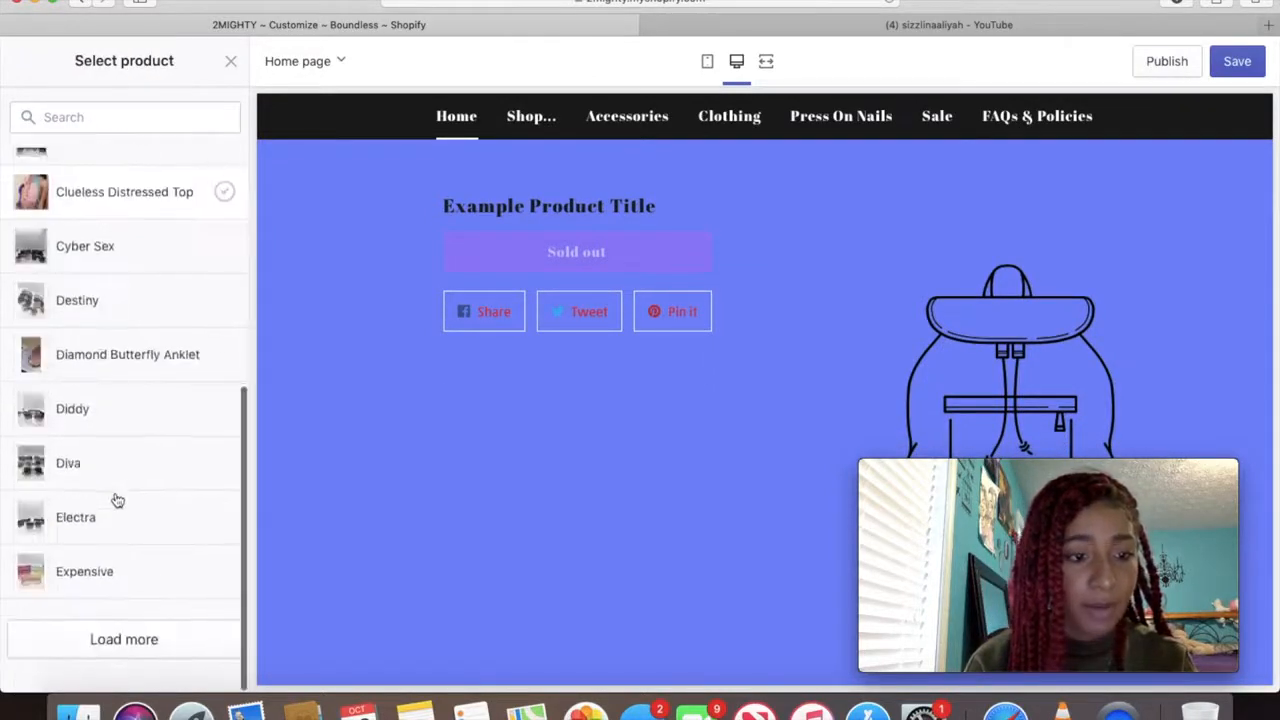
left_click(150, 196)
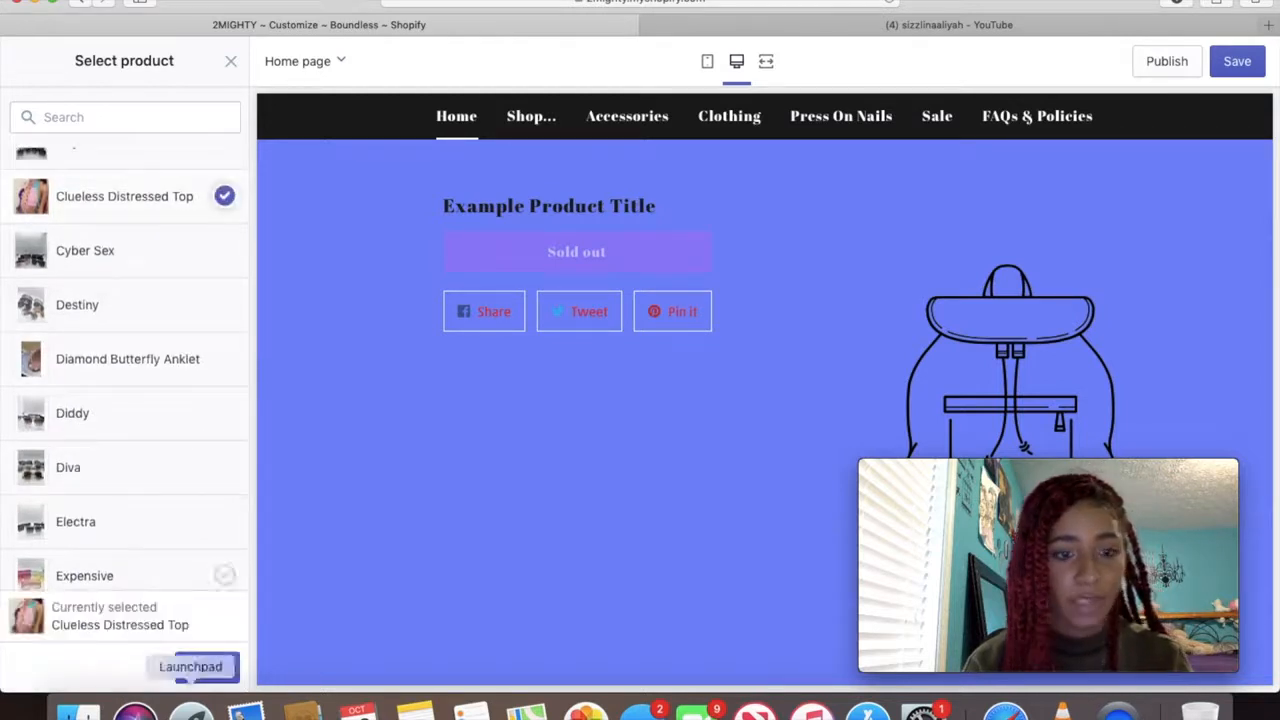
left_click(210, 670)
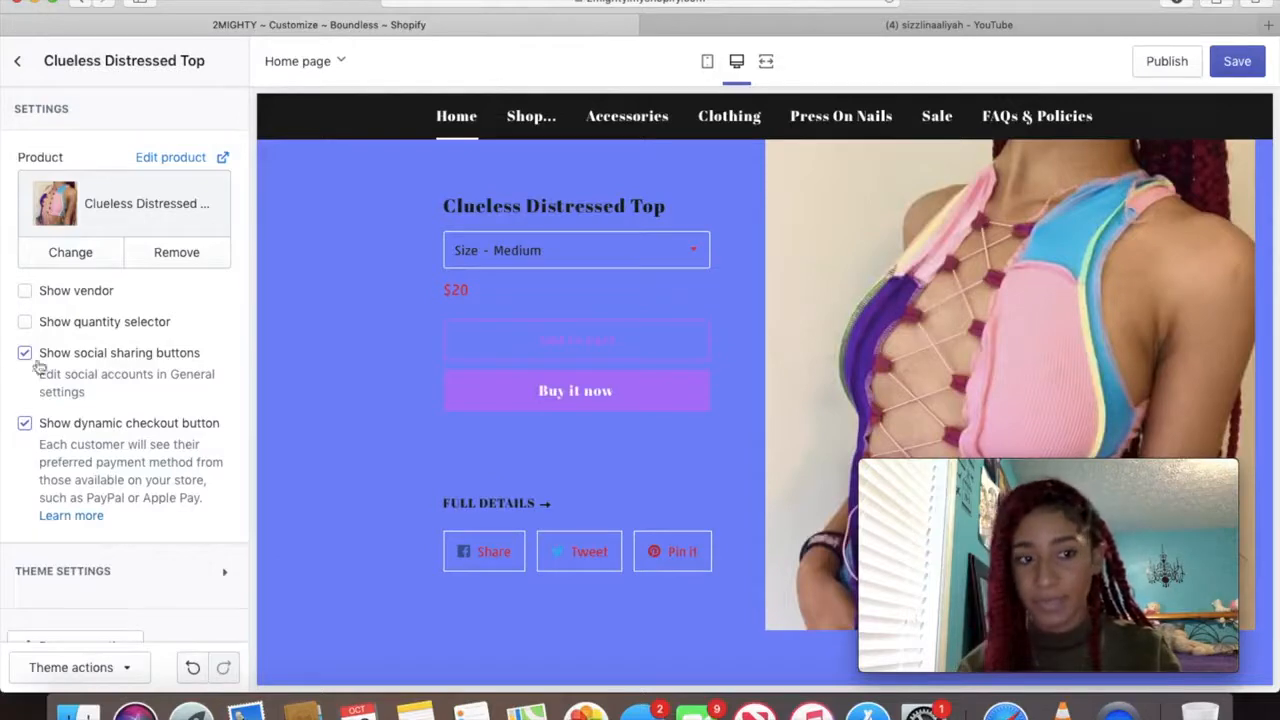
Drag the Featured product section directly below the Action bar, above Video
left_click(20, 63)
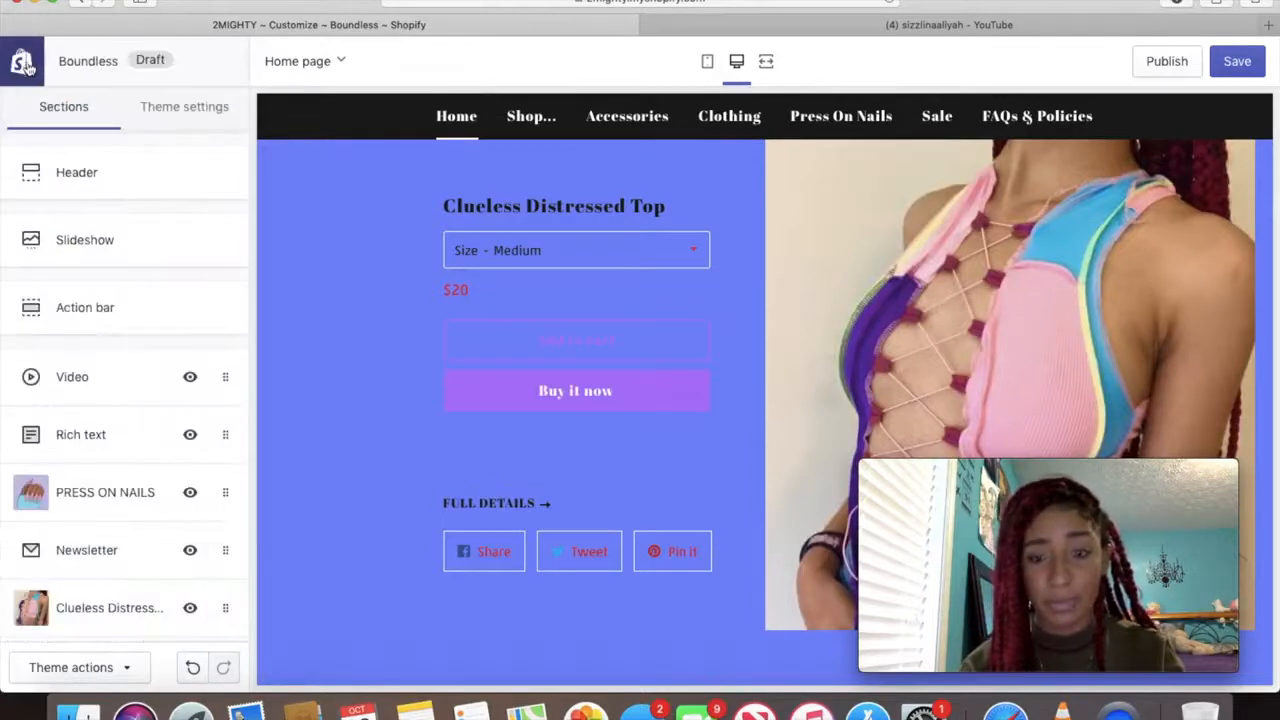
left_click_drag(230, 466, 223, 383)
scroll(576, 394, "down", 5)
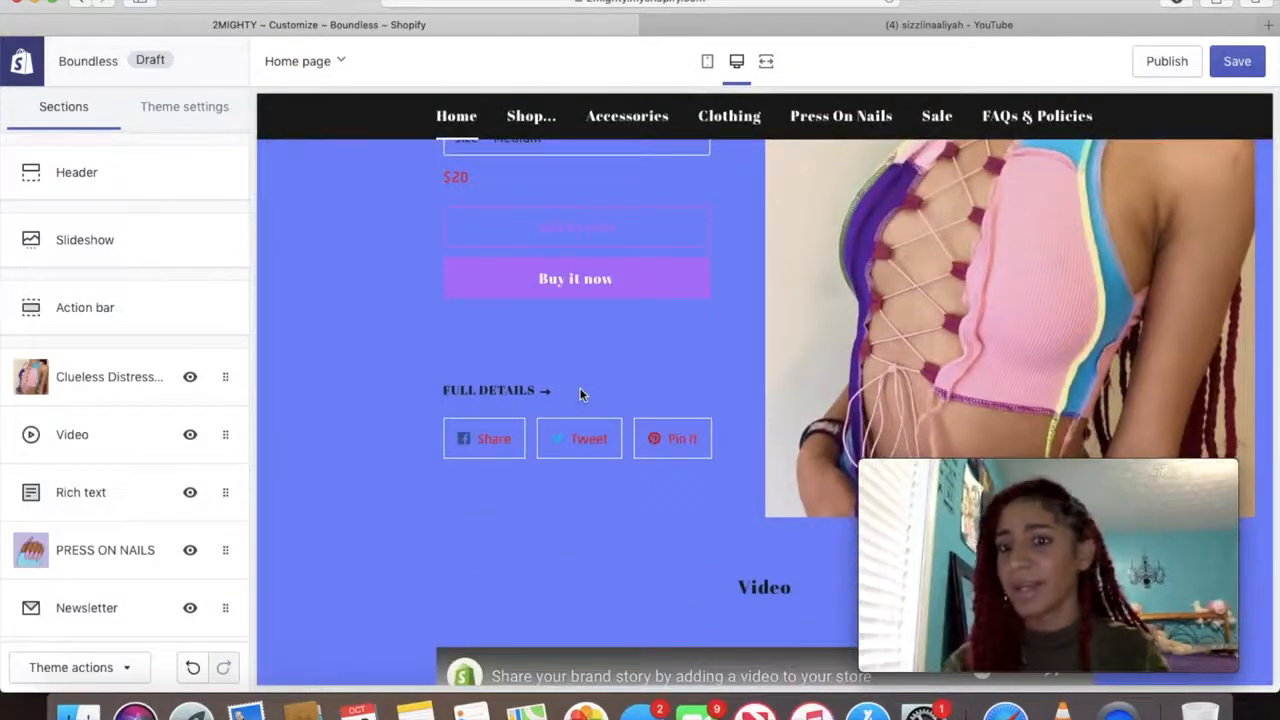
scroll(580, 394, "up", 3)
scroll(583, 395, "up", 5)
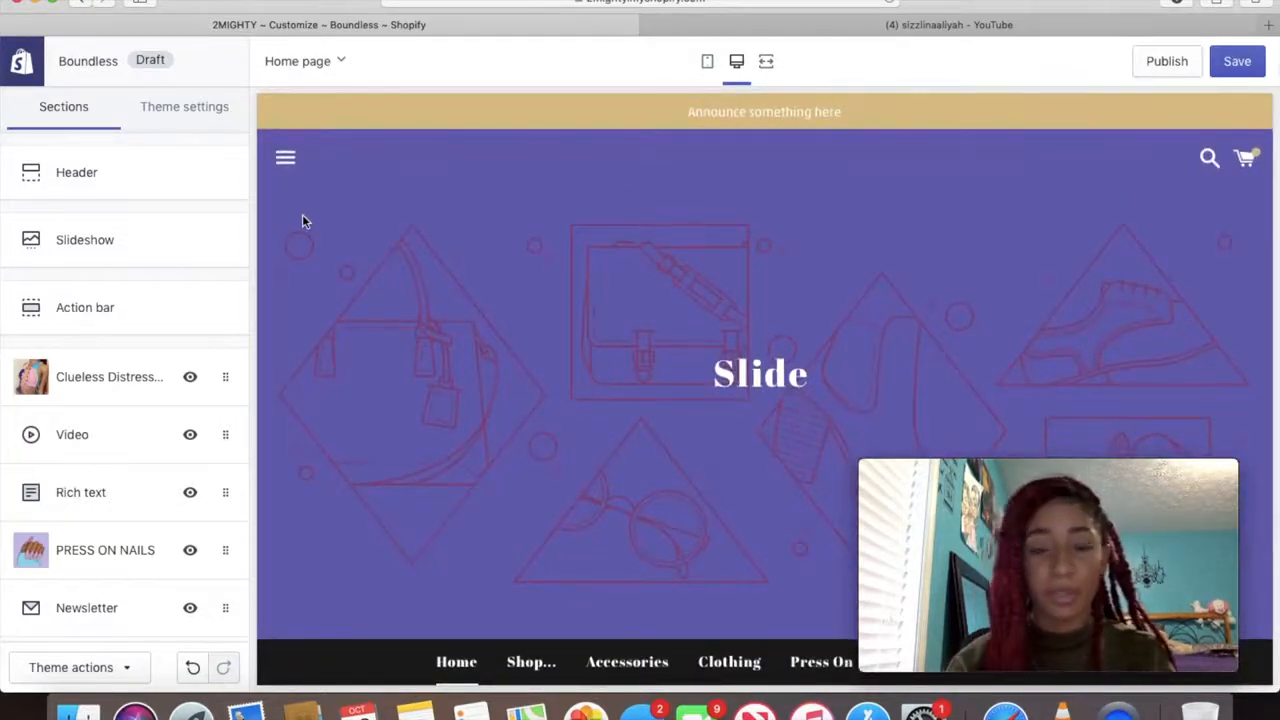
Set the slideshow's image slide to the 2MIGHTY tops collage image
left_click(145, 253)
scroll(194, 437, "down", 3)
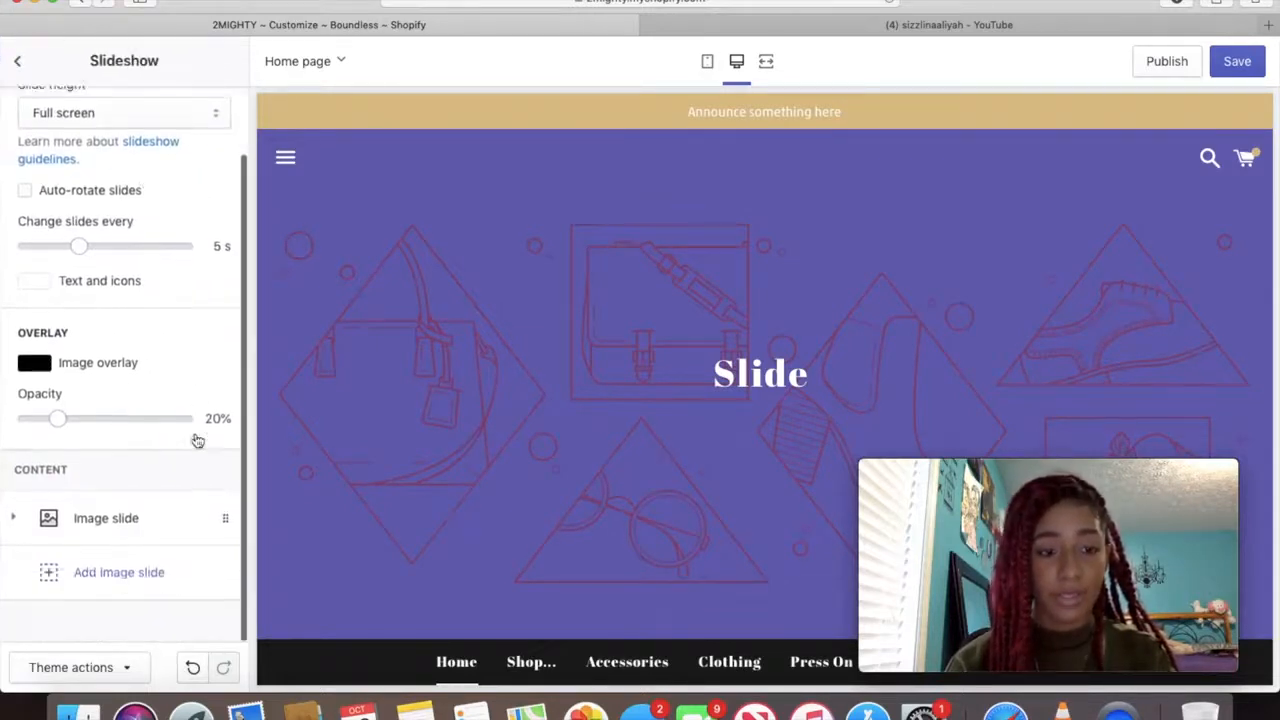
left_click(114, 540)
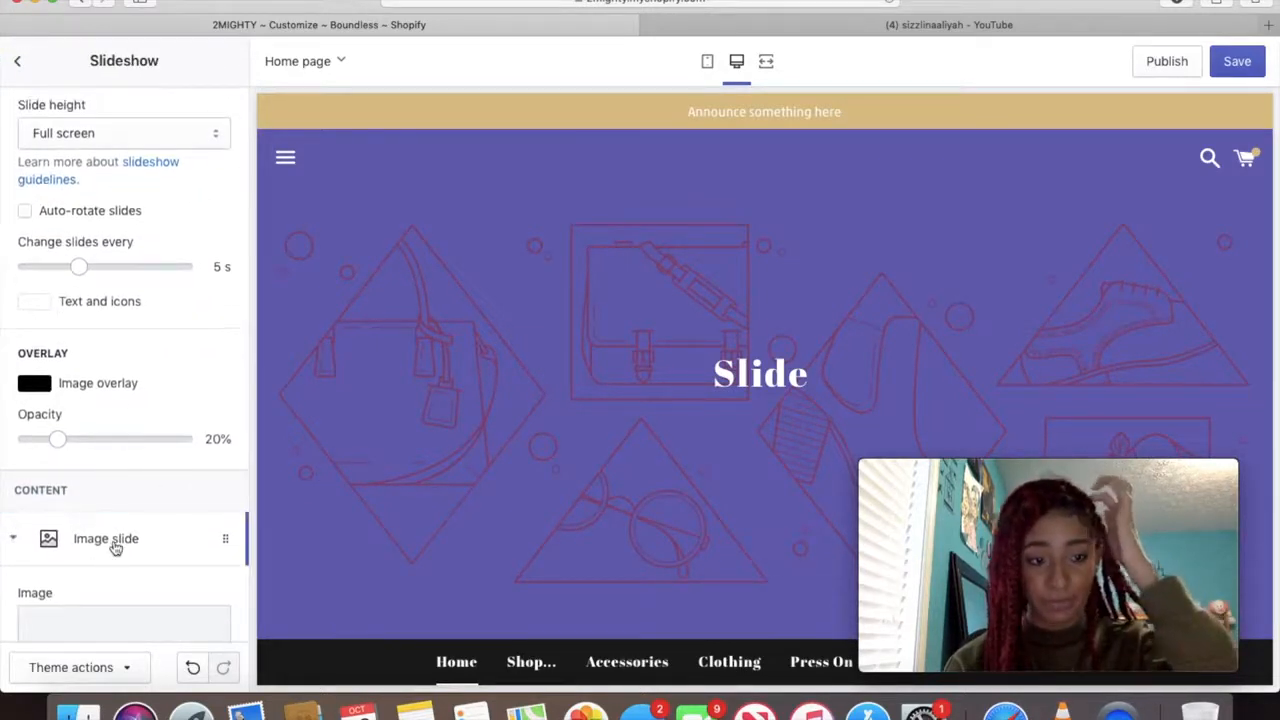
scroll(112, 535, "down", 3)
left_click(123, 480)
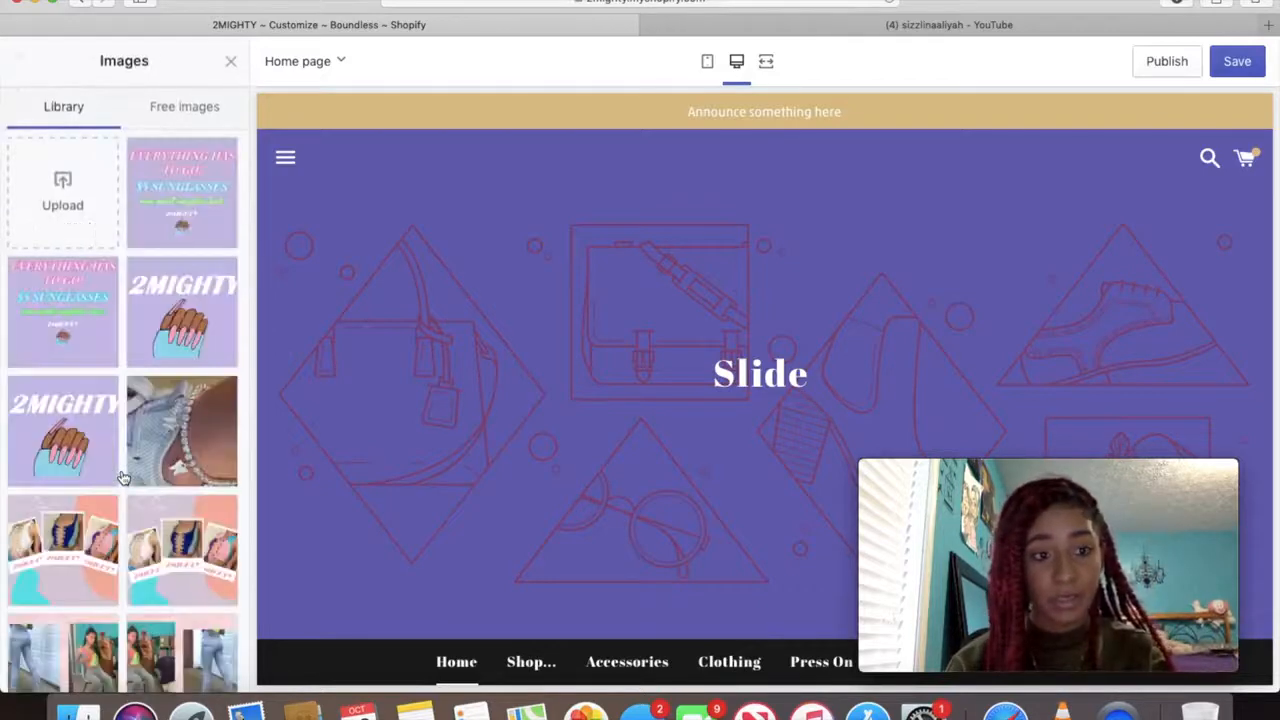
scroll(133, 340, "down", 5)
left_click(72, 275)
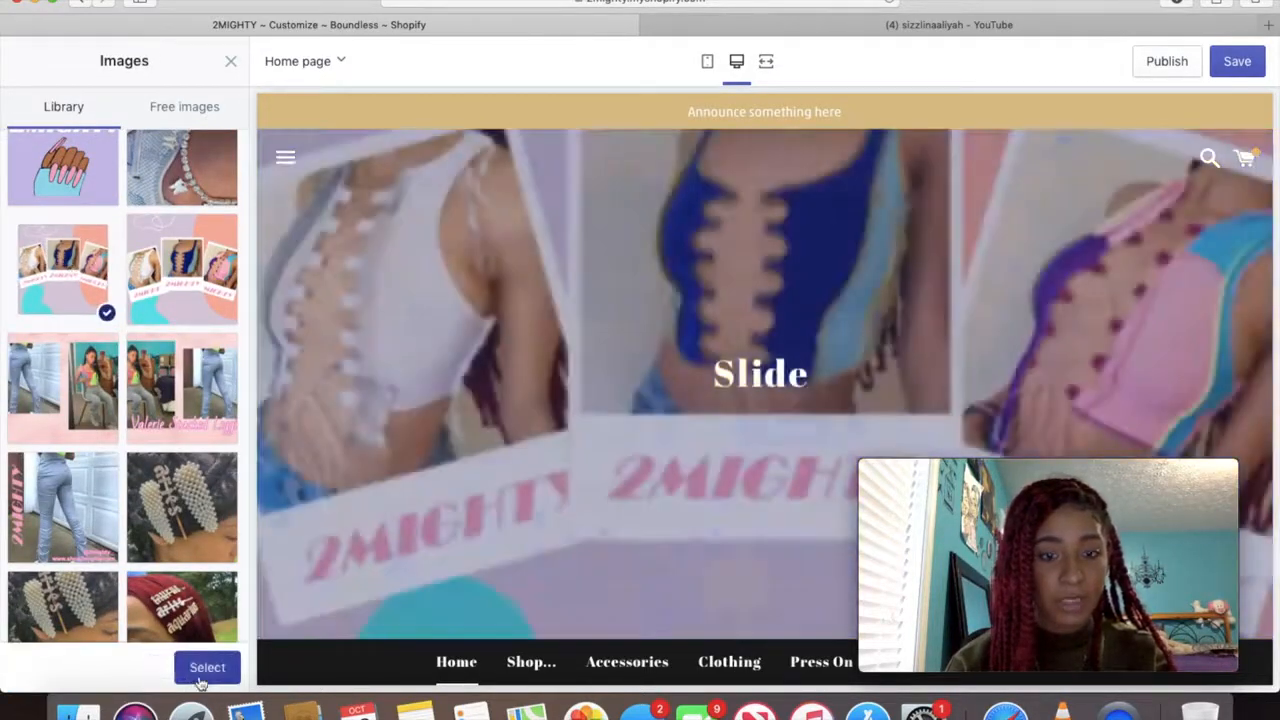
left_click(202, 674)
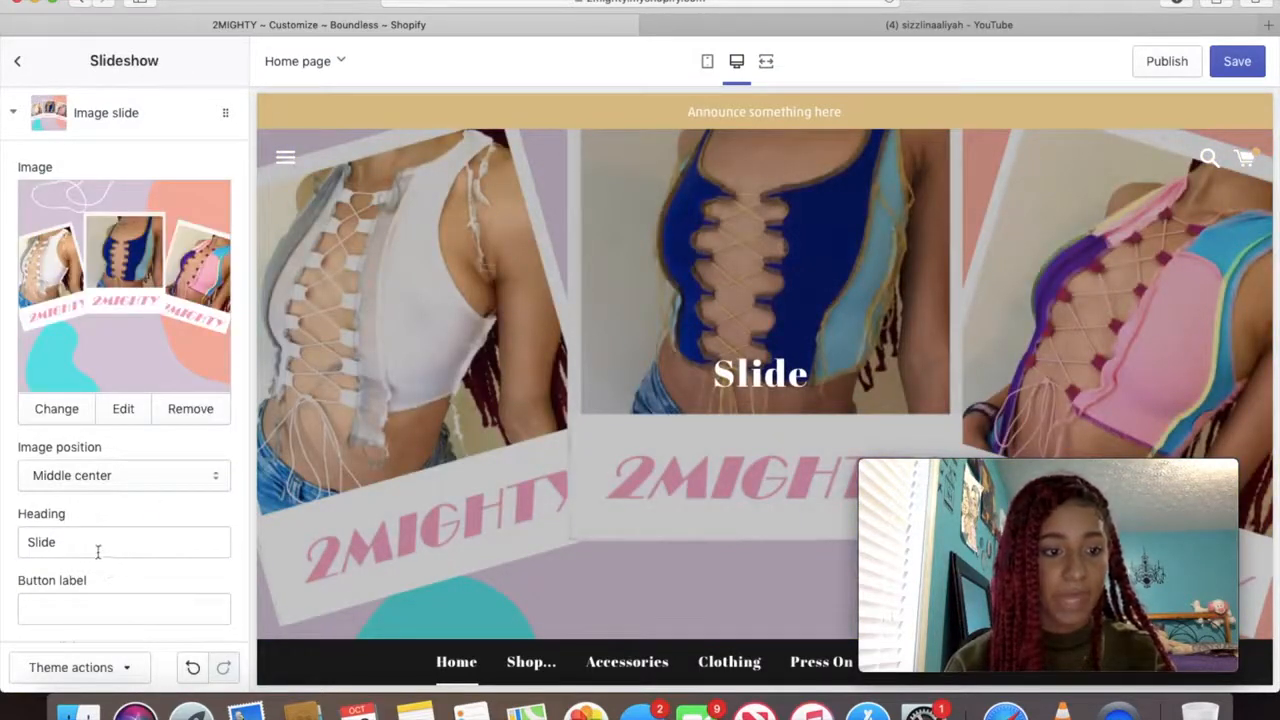
Change the slide heading to 'Distressed Tops' and the button label to 'Shop Now'
left_click_drag(98, 551, 14, 541)
type("Distres")
type("ssed")
key("BackSpace")
key("BackSpace")
key("BackSpace")
key("BackSpace")
type("e")
key("BackSpace")
type("sed To")
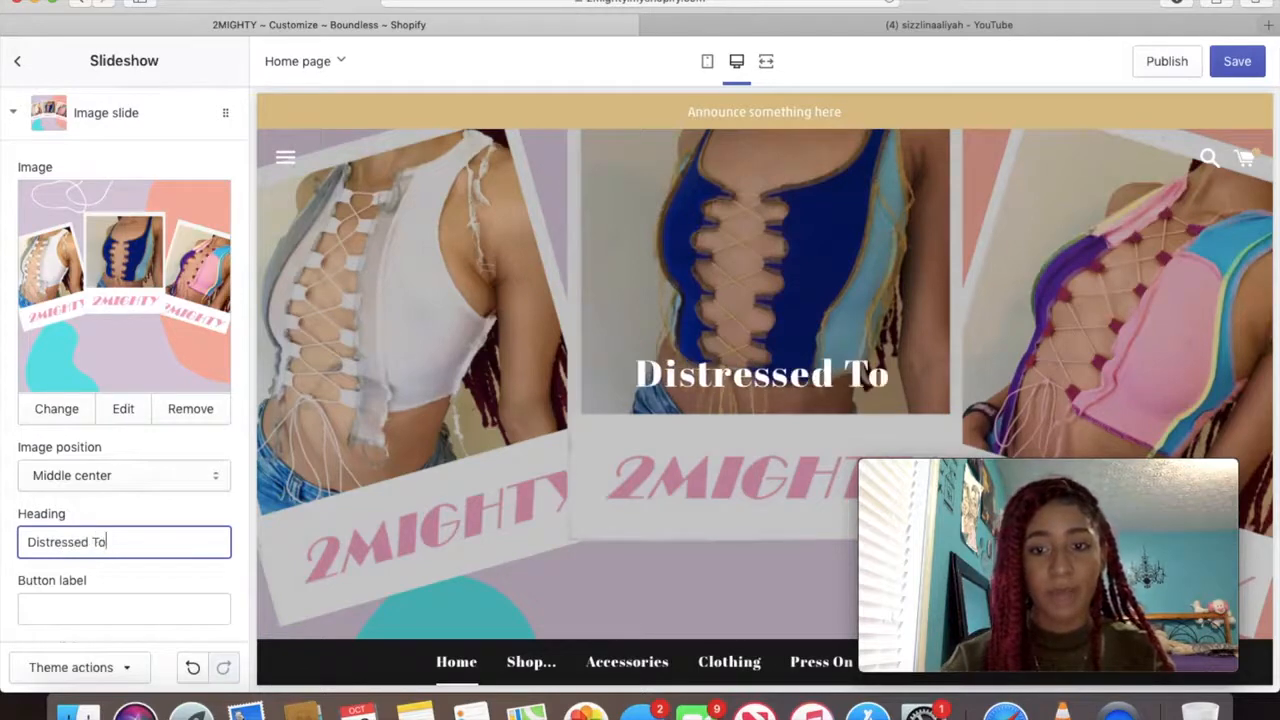
type("ps")
left_click(77, 610)
type("Shop N")
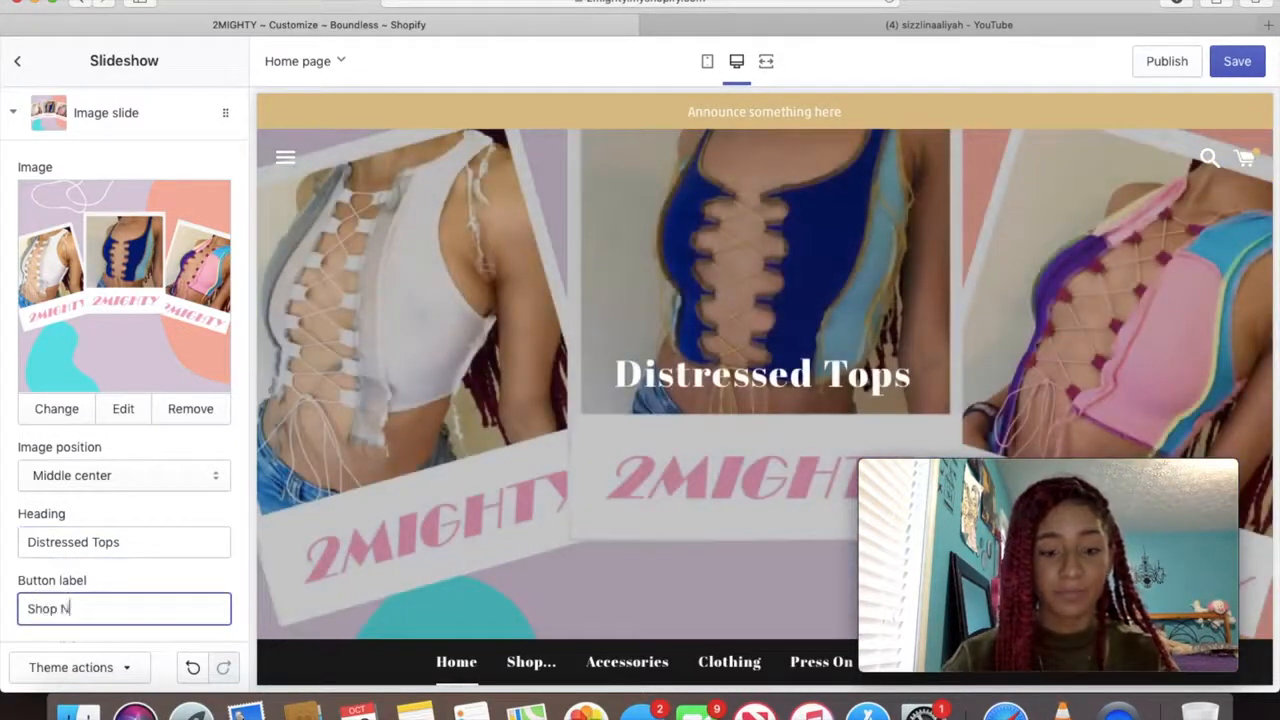
type("ow")
Link the slide button to Products > Clueless Distressed Top and test it in the preview
scroll(92, 560, "down", 4)
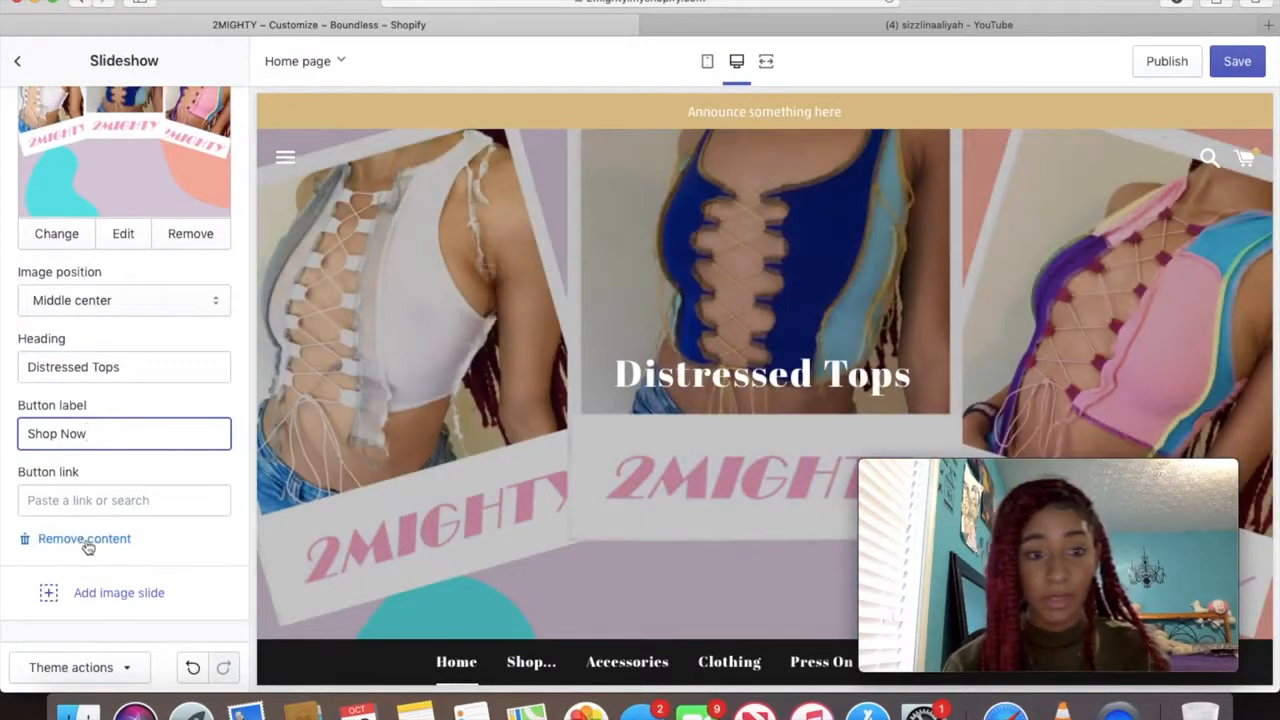
left_click(86, 500)
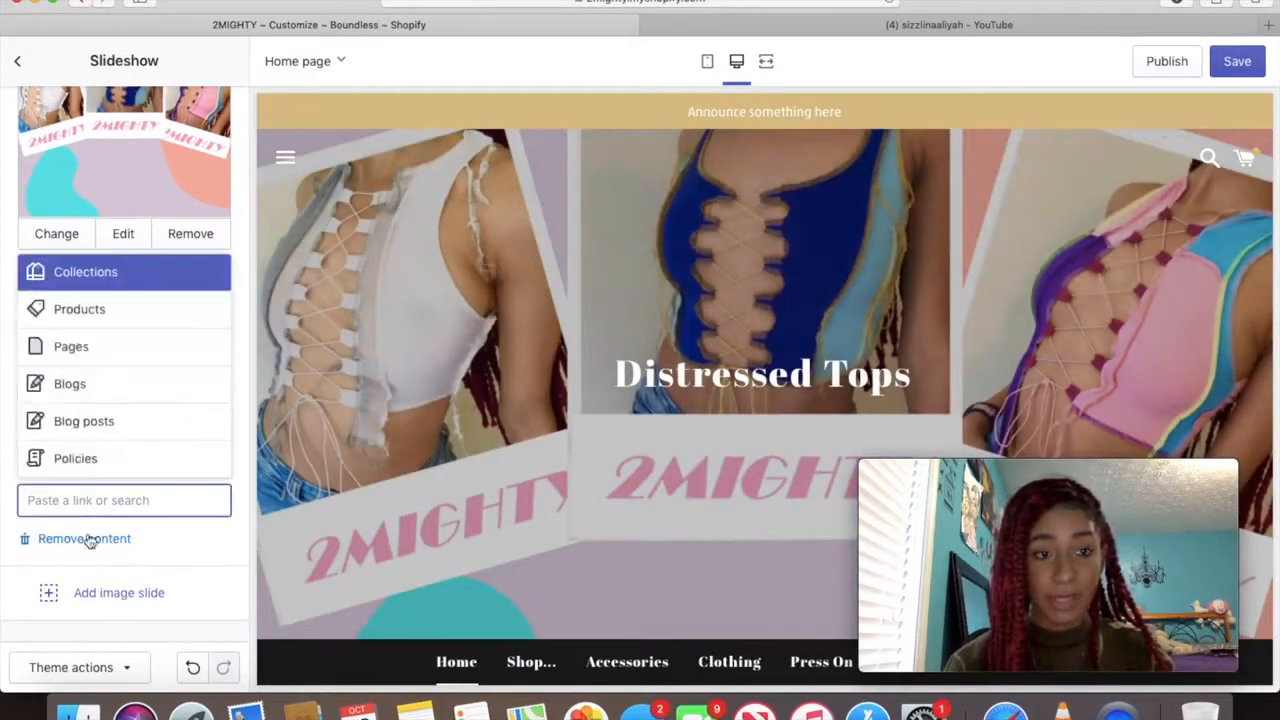
left_click(100, 308)
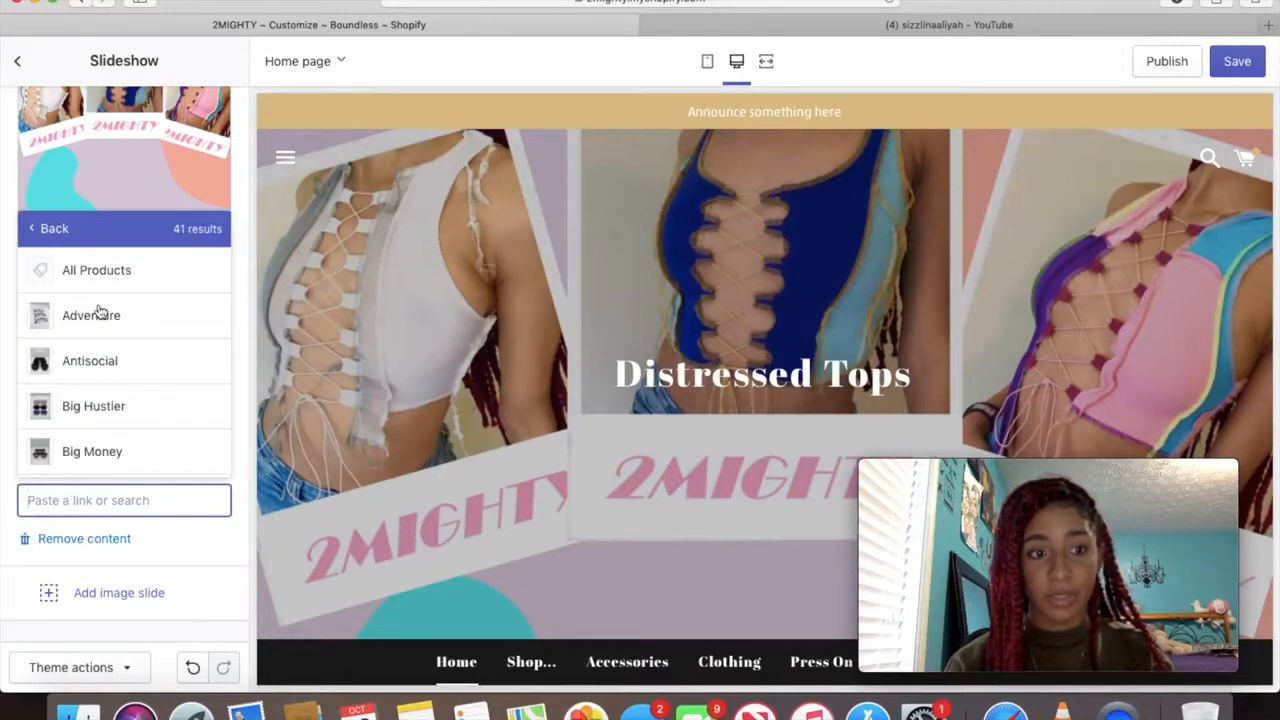
scroll(100, 312, "down", 5)
scroll(100, 300, "up", 1)
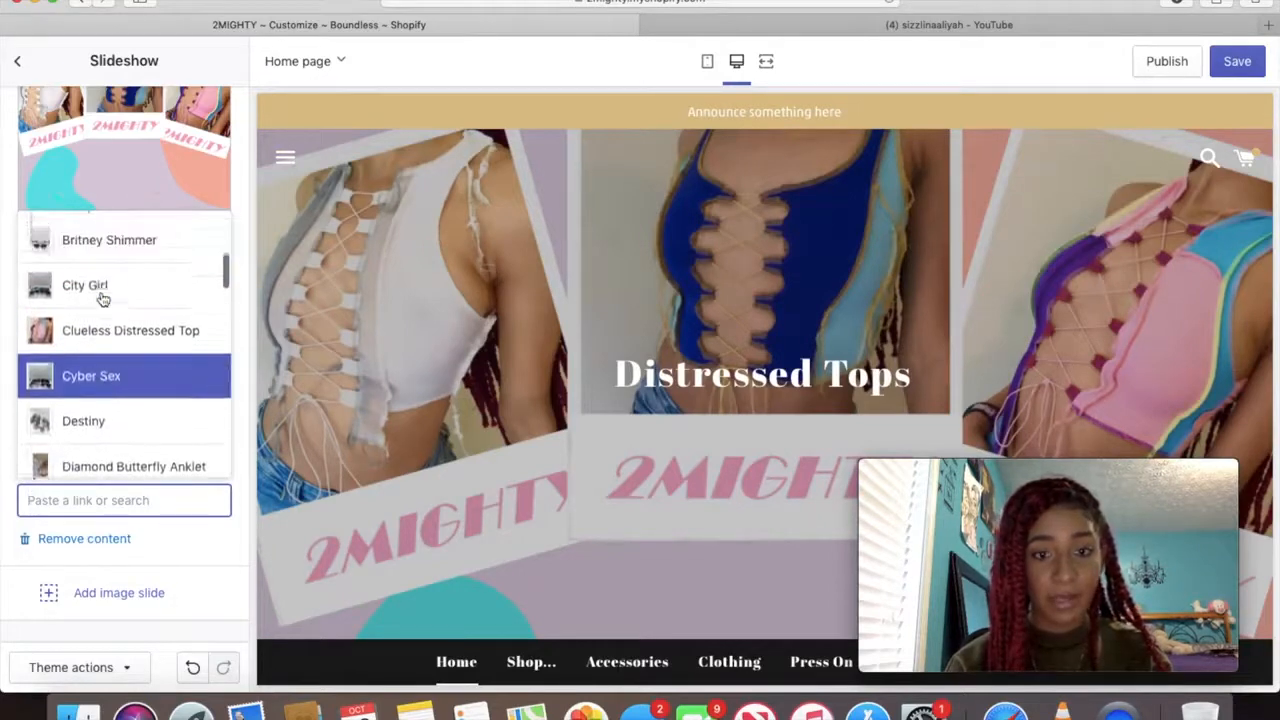
left_click(90, 346)
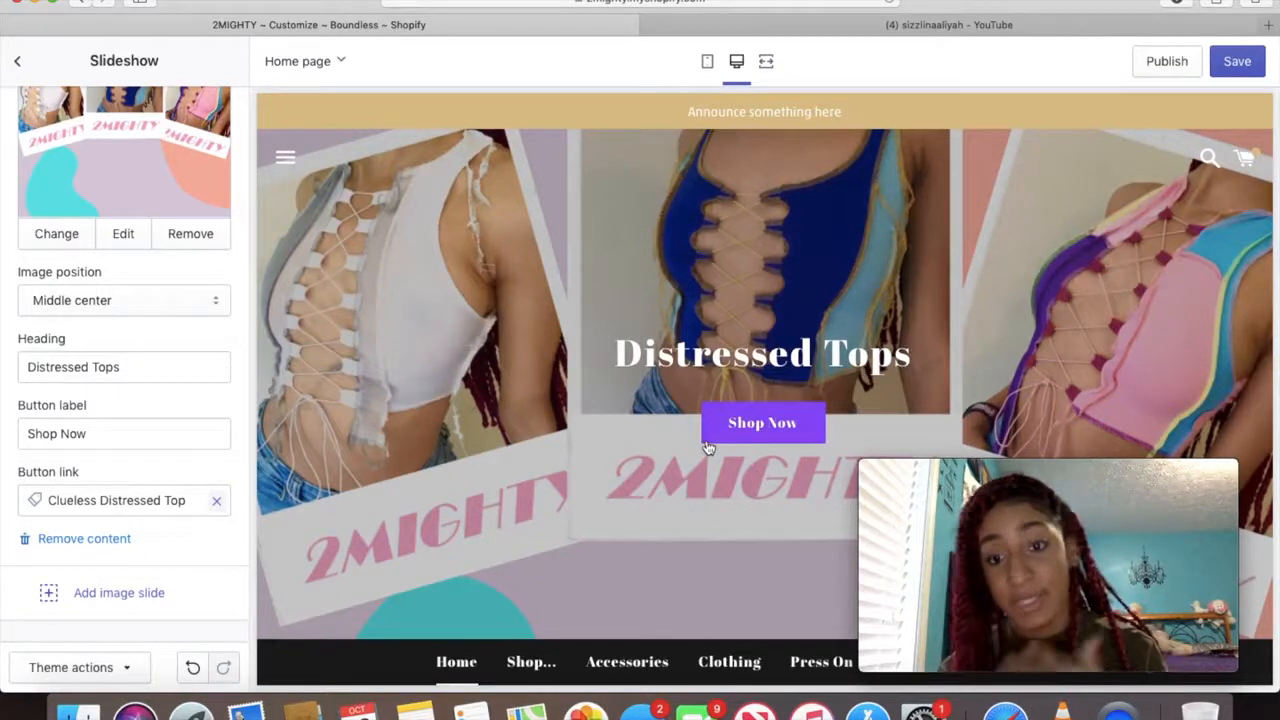
left_click(743, 436)
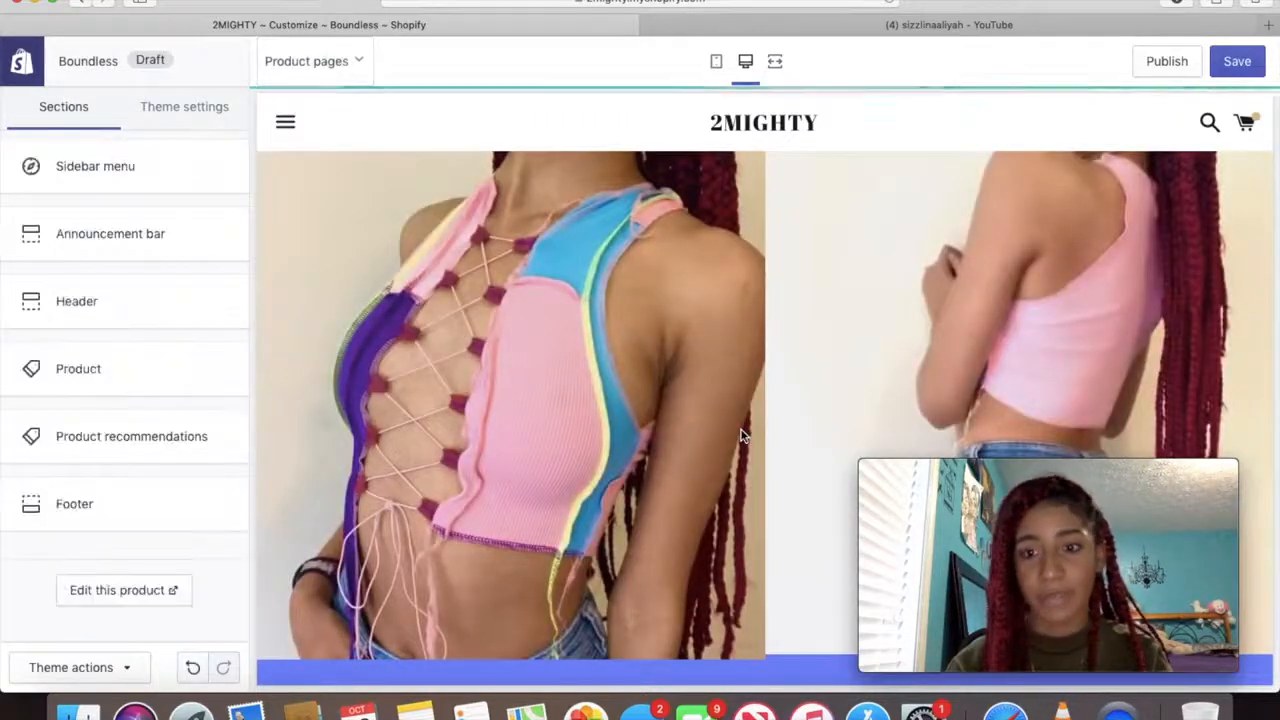
Change the announcement bar text to 'Sunglasses Sale! Click here to shop!'
scroll(740, 435, "down", 5)
scroll(741, 435, "up", 5)
left_click(78, 3)
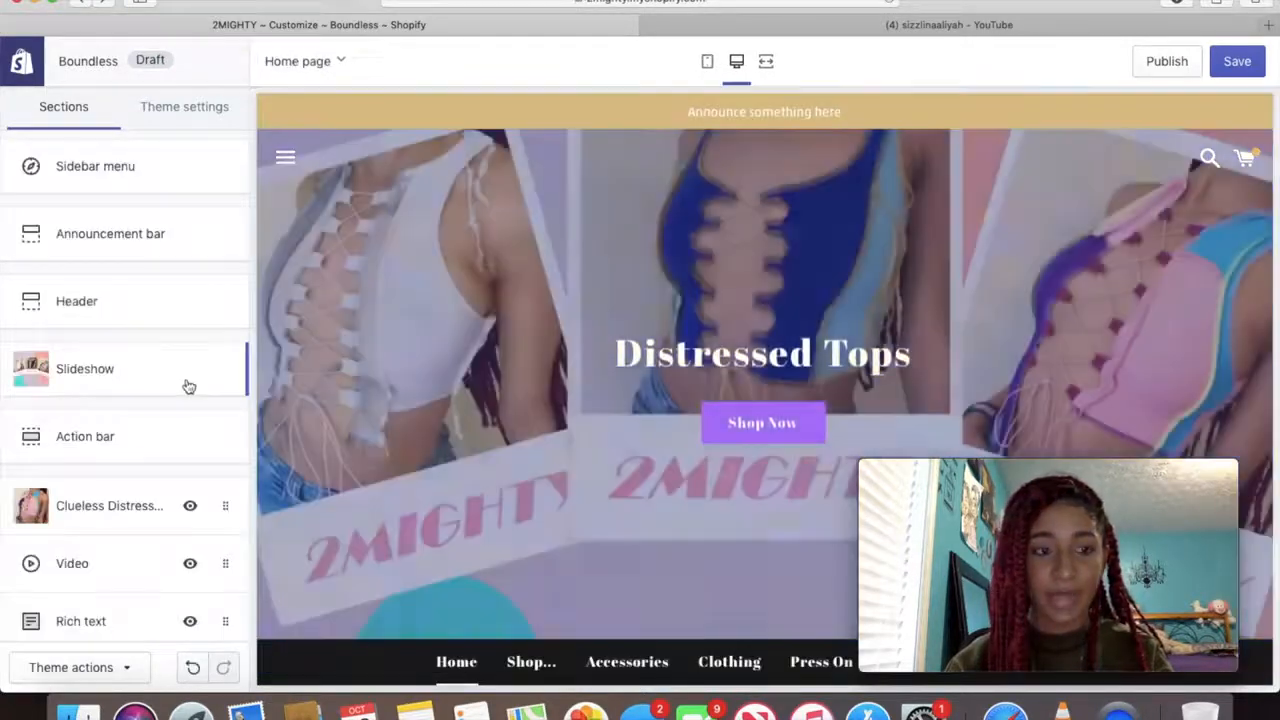
scroll(188, 380, "down", 5)
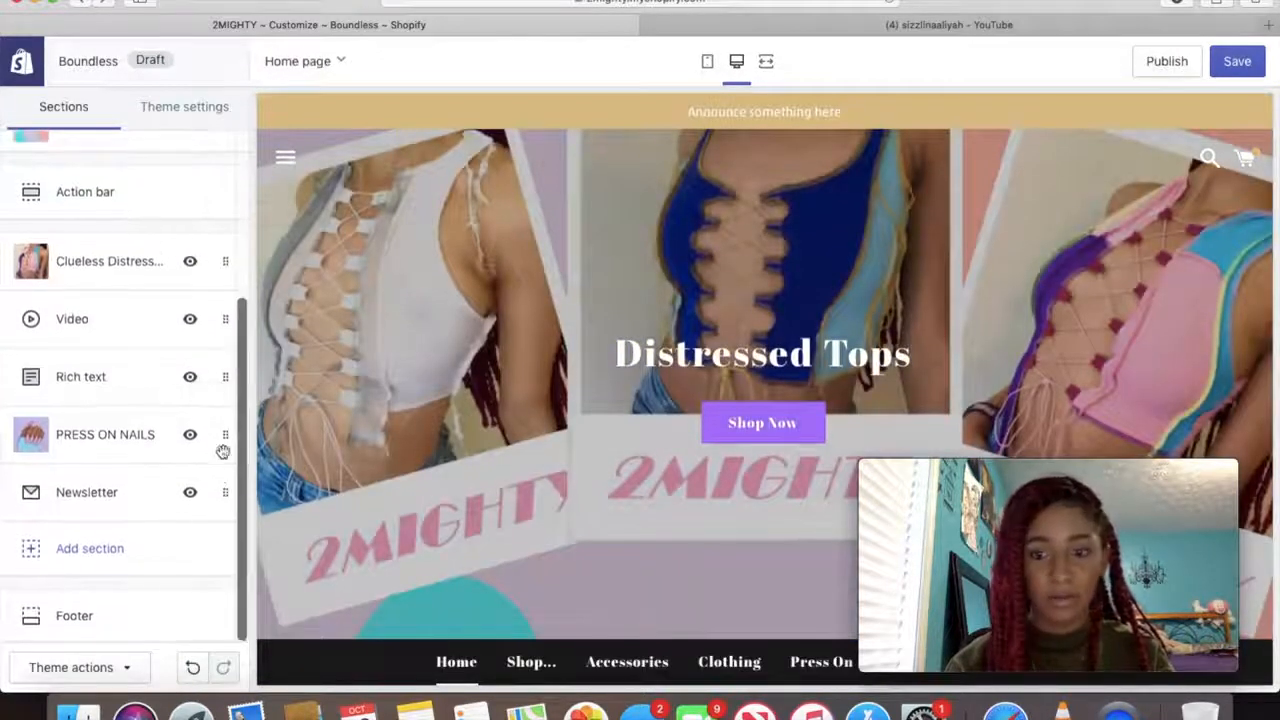
scroll(188, 380, "up", 5)
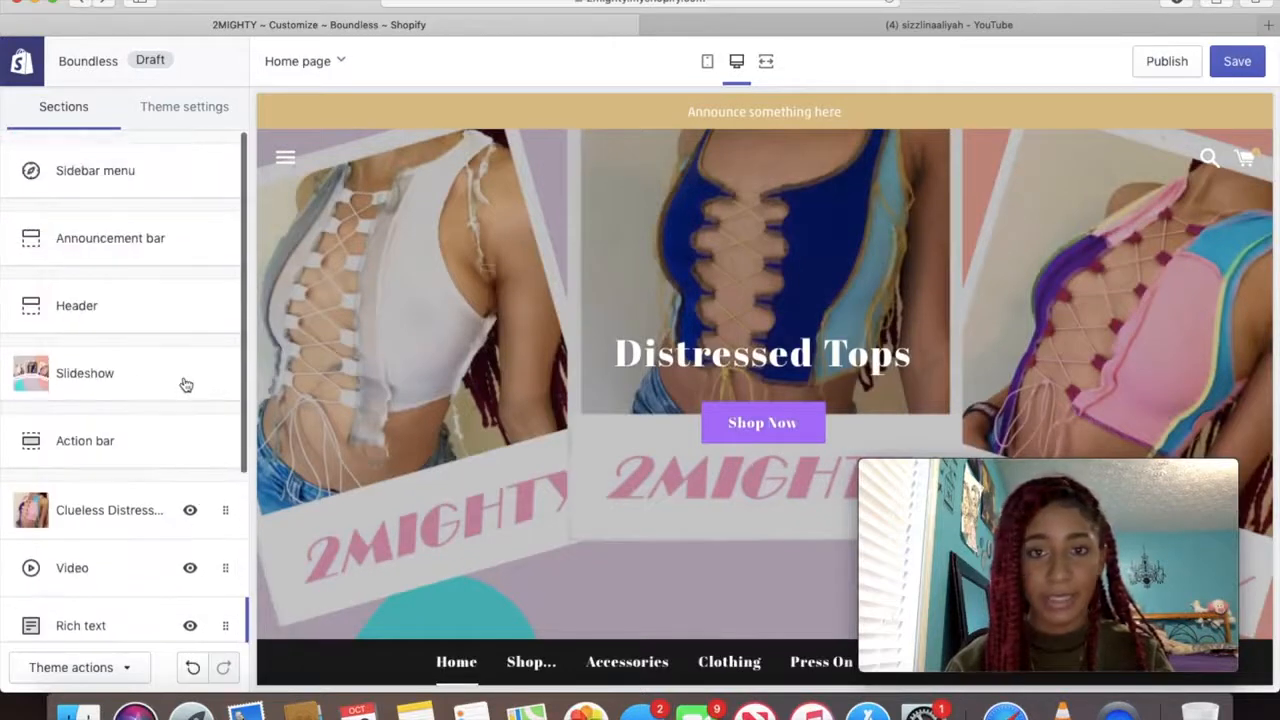
left_click(157, 247)
left_click_drag(192, 248, 18, 243)
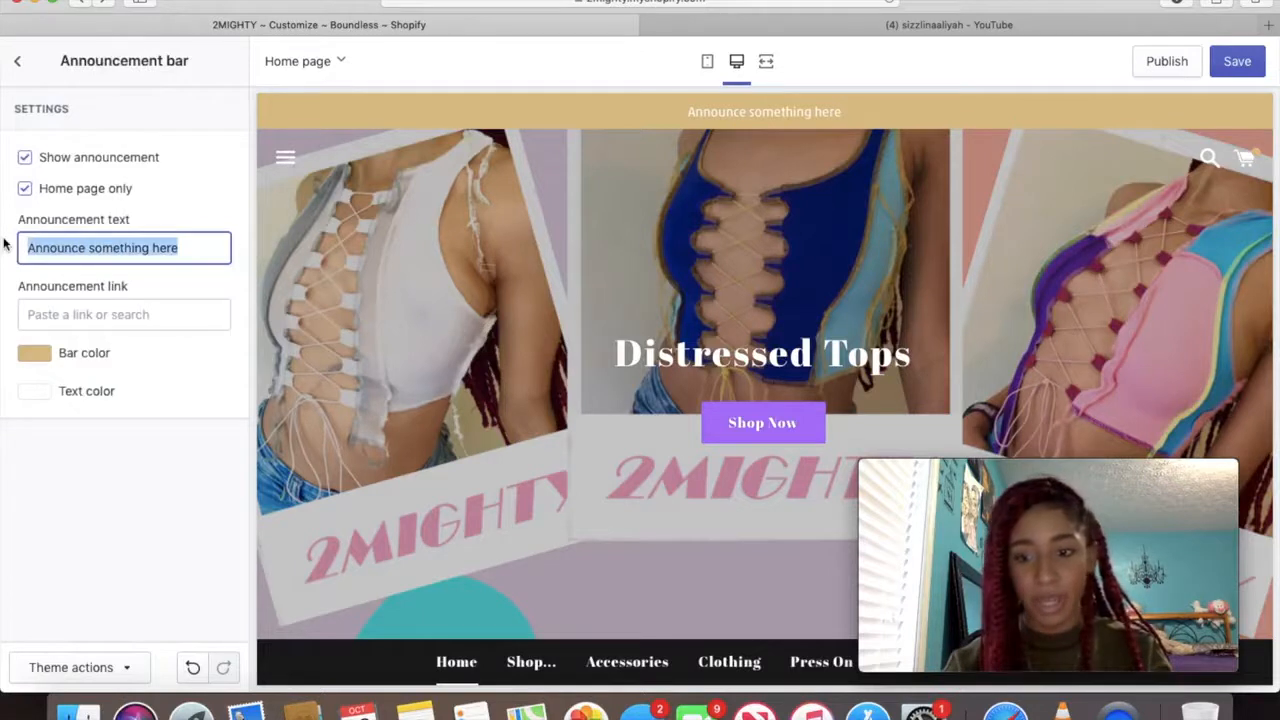
type("Su")
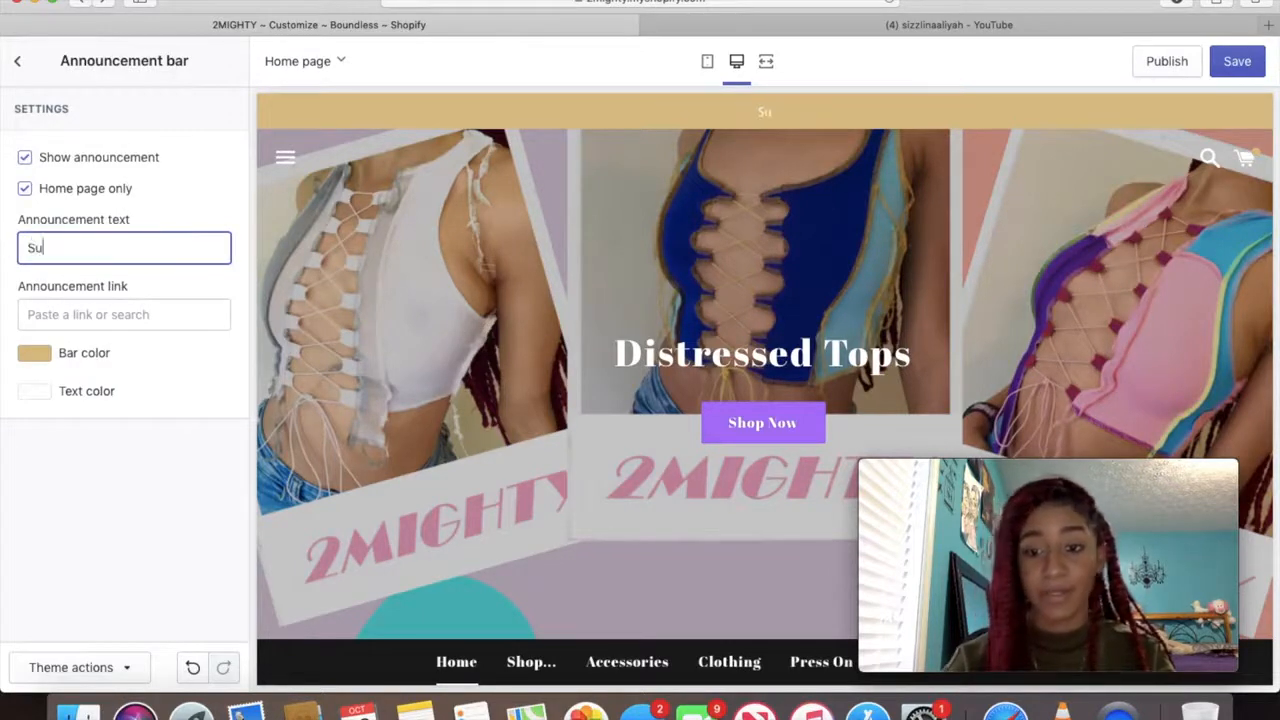
type("nglass")
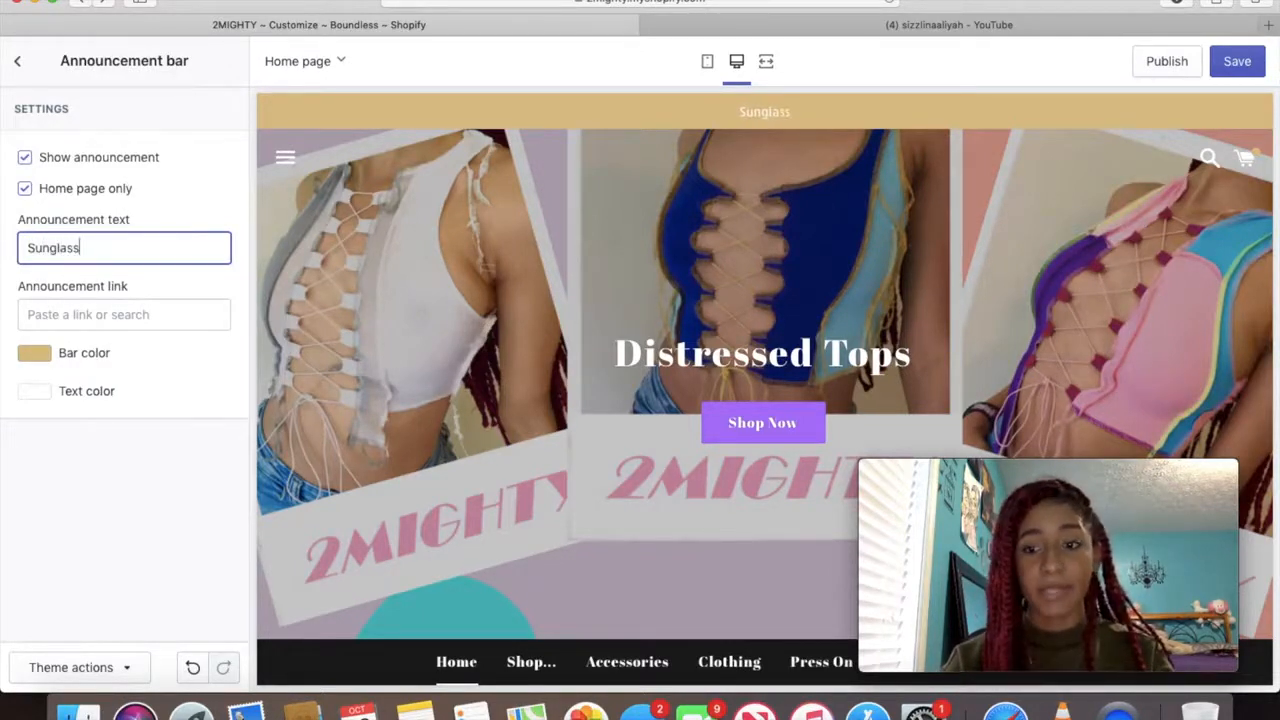
type("es Sa")
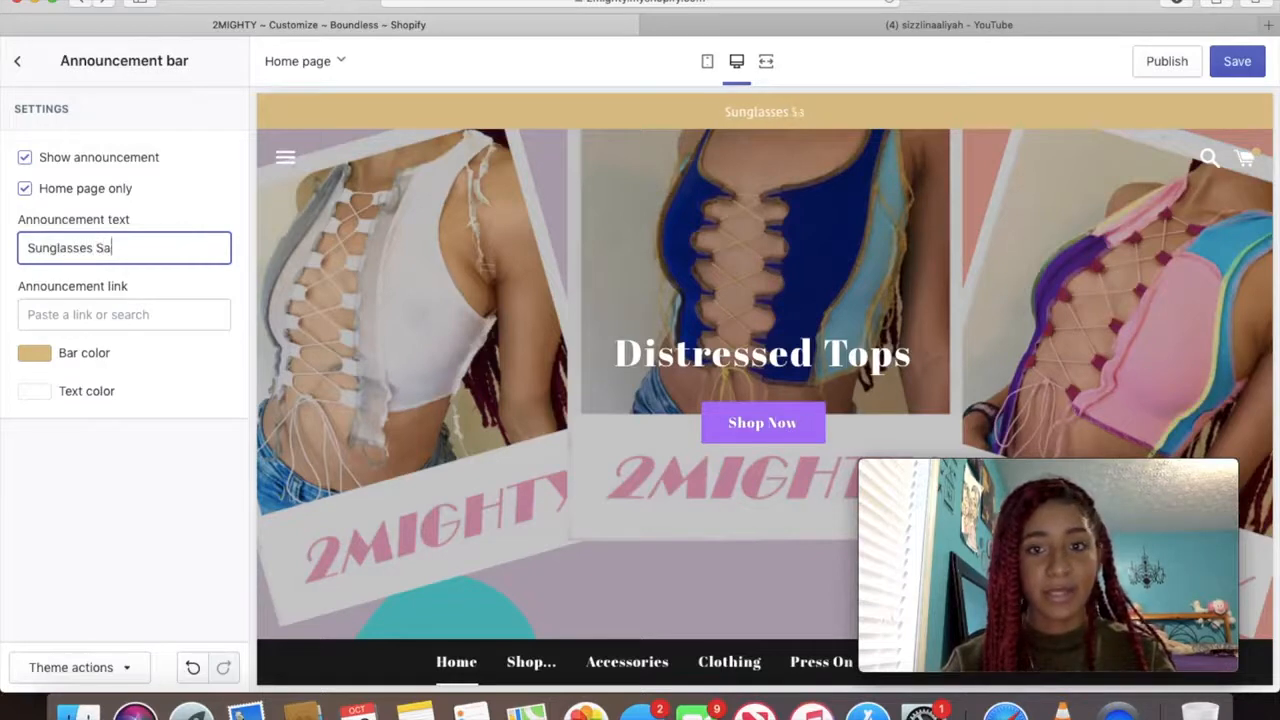
type("les")
key("BackSpace")
type("! Cli")
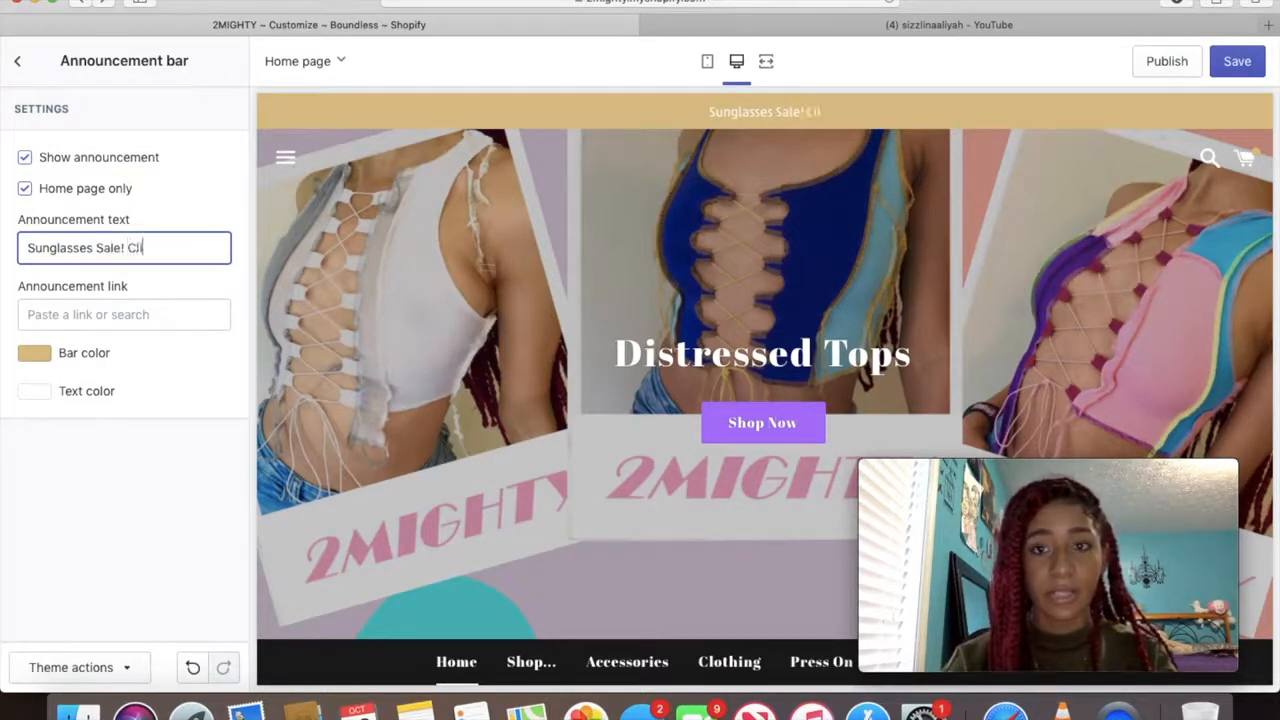
type("ck here to ")
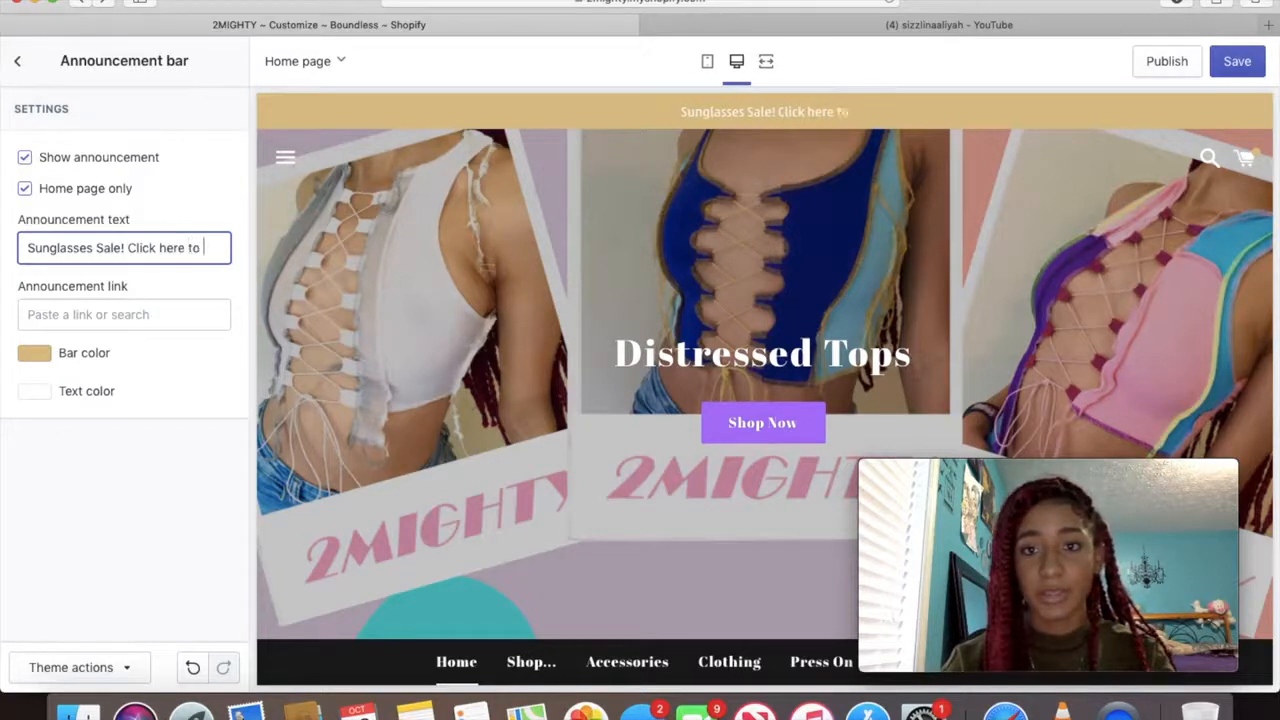
type("shop!")
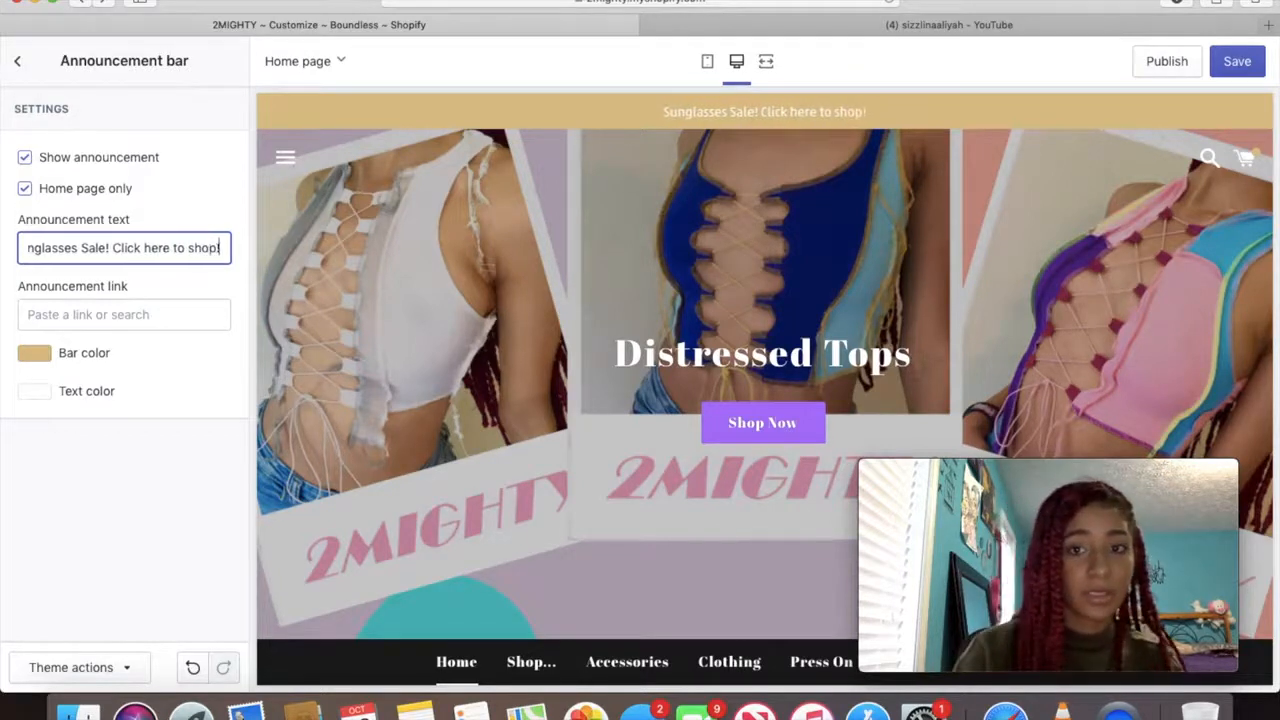
Link the announcement to the SUNGLASSES collection and return to the sections list
left_click(91, 315)
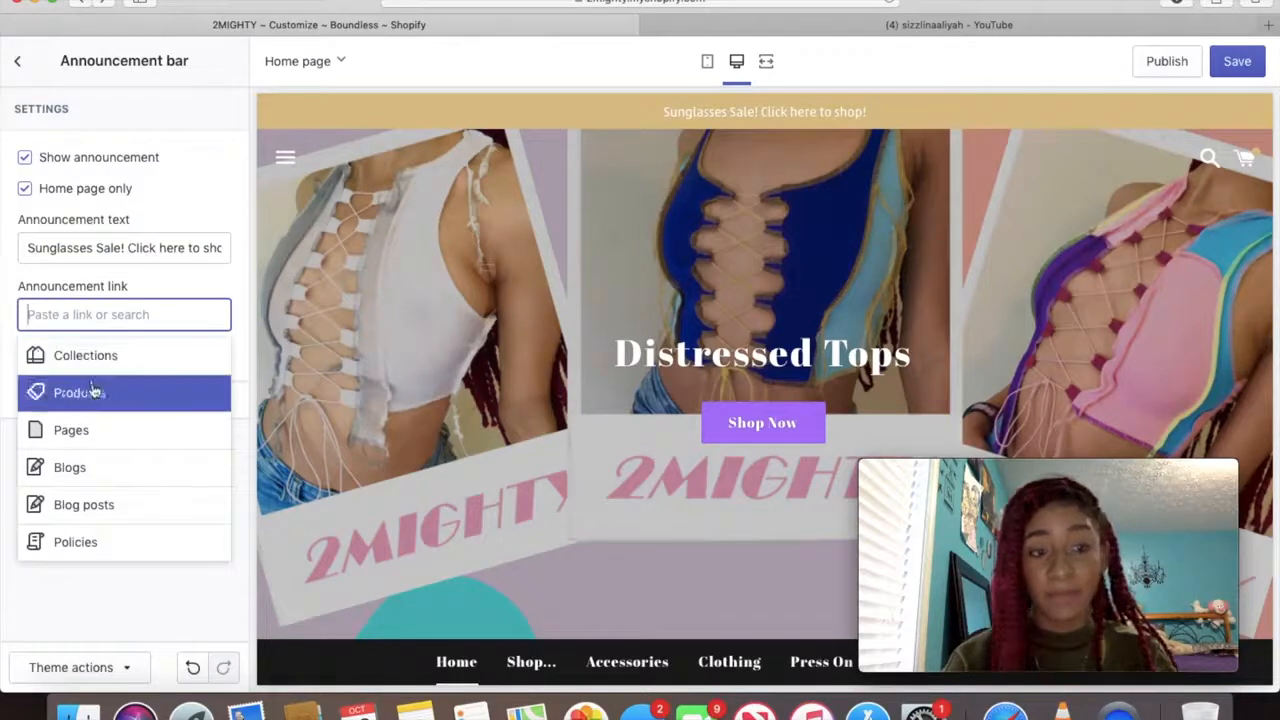
left_click(135, 355)
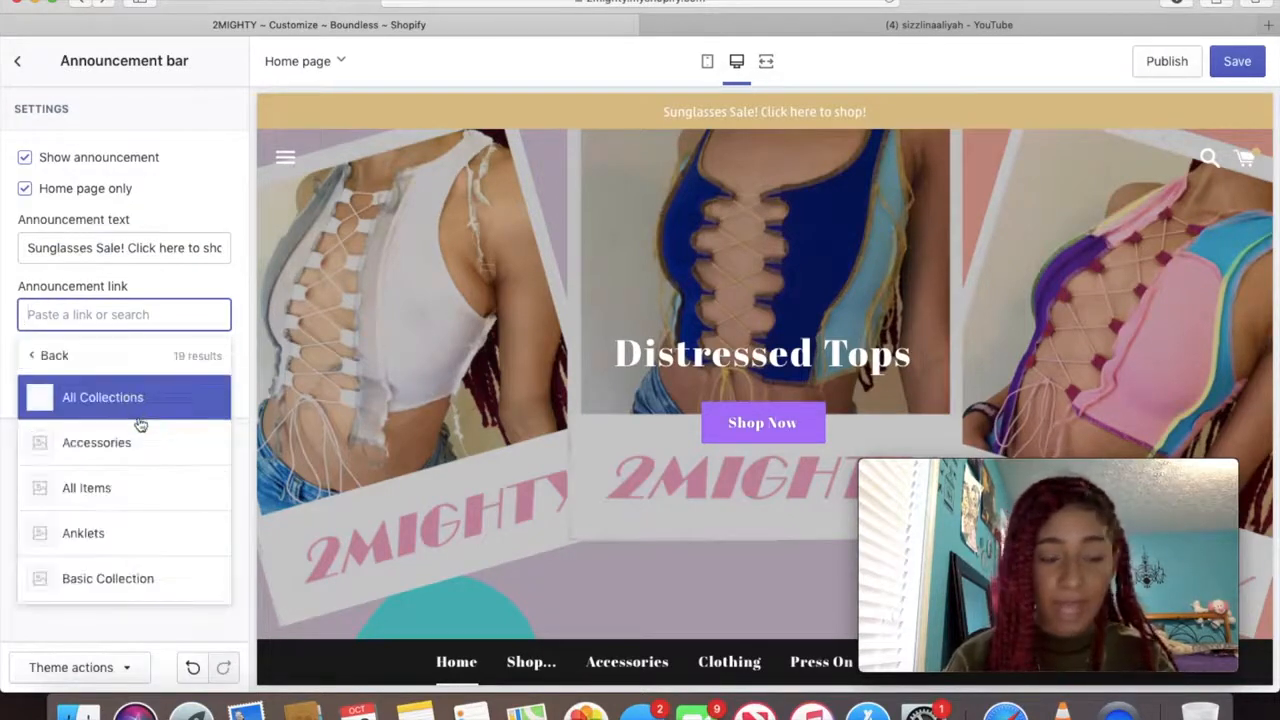
scroll(125, 510, "down", 5)
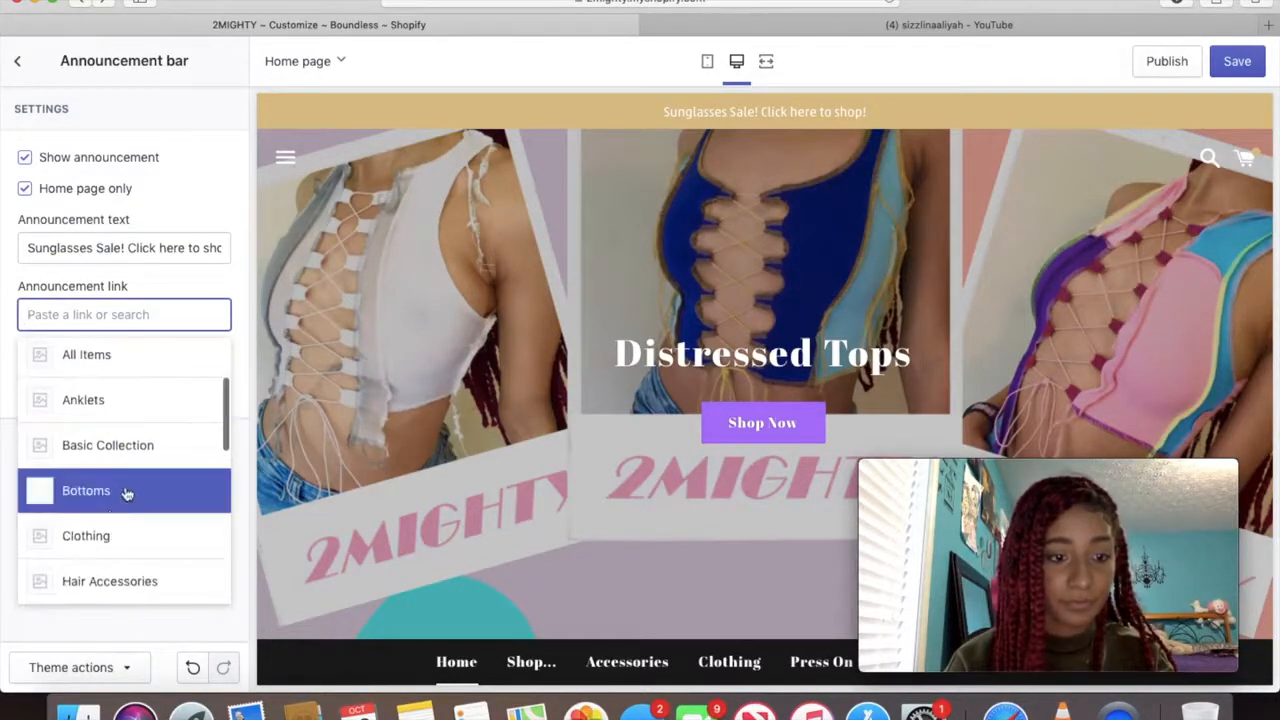
scroll(142, 495, "down", 5)
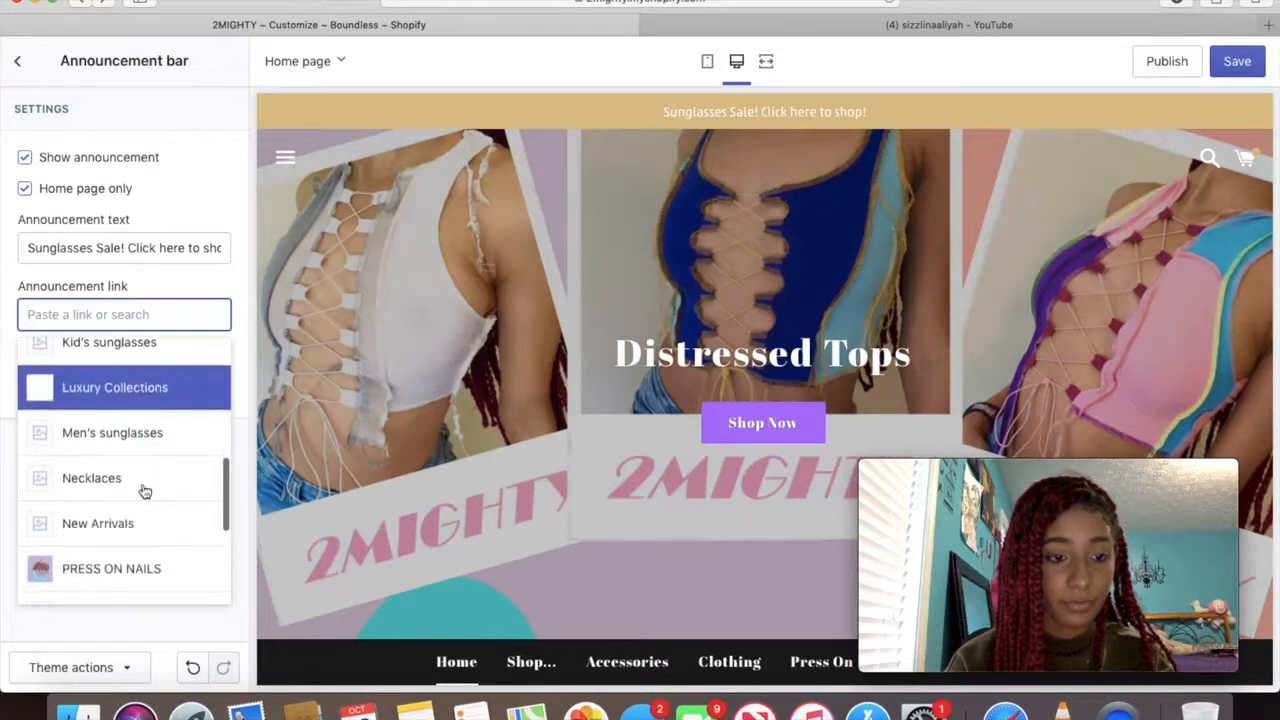
scroll(145, 491, "down", 3)
left_click(143, 491)
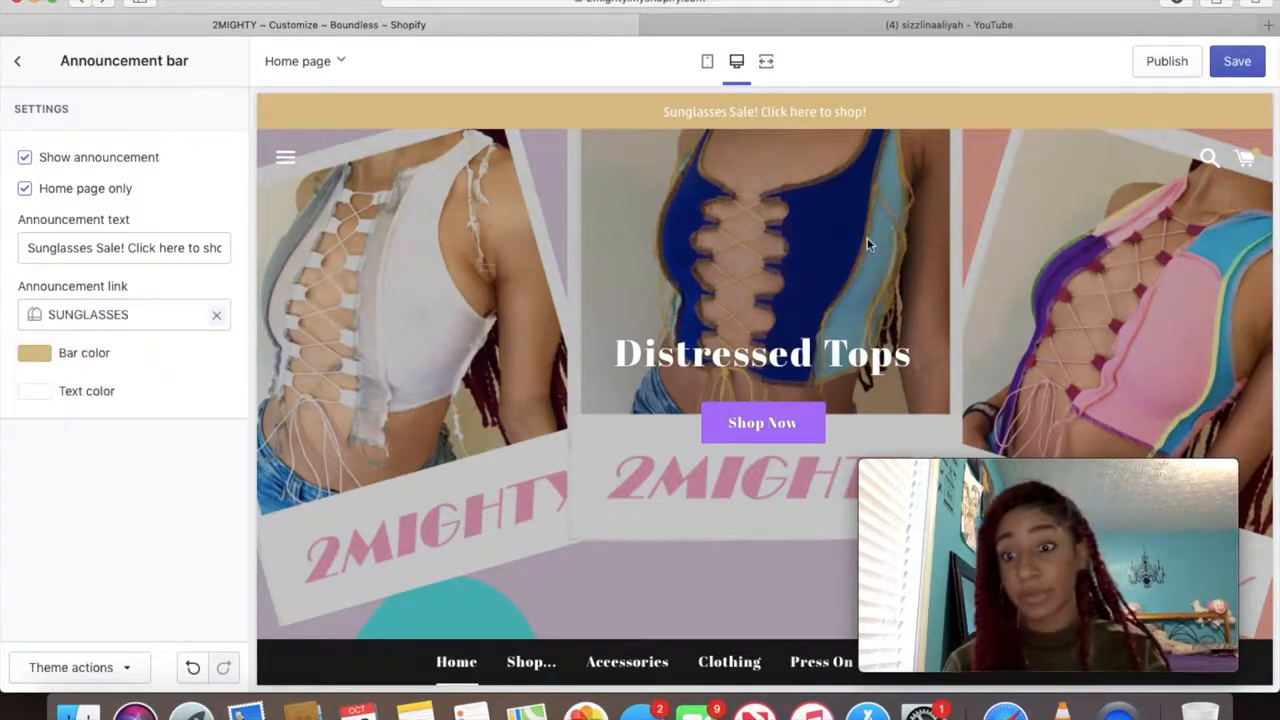
left_click(816, 113)
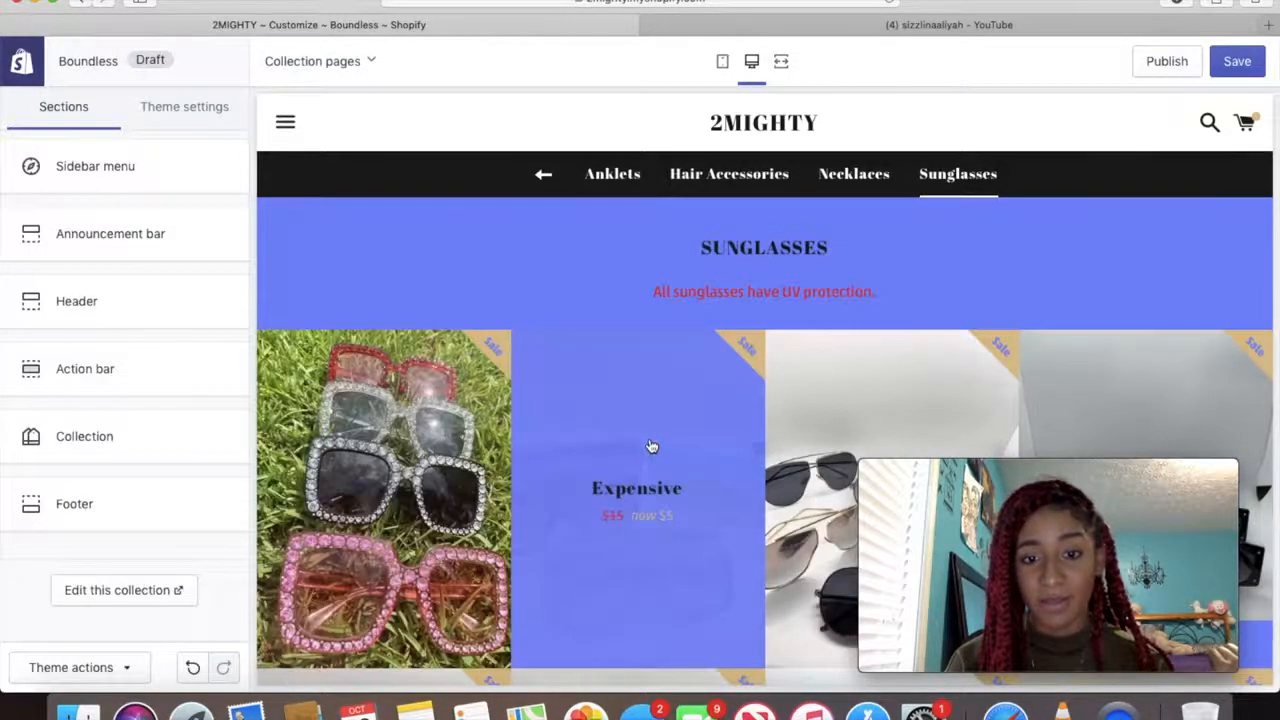
Scroll the Sunglasses collection grid, open the sidebar menu, then leave the editor for admin
scroll(651, 449, "down", 3)
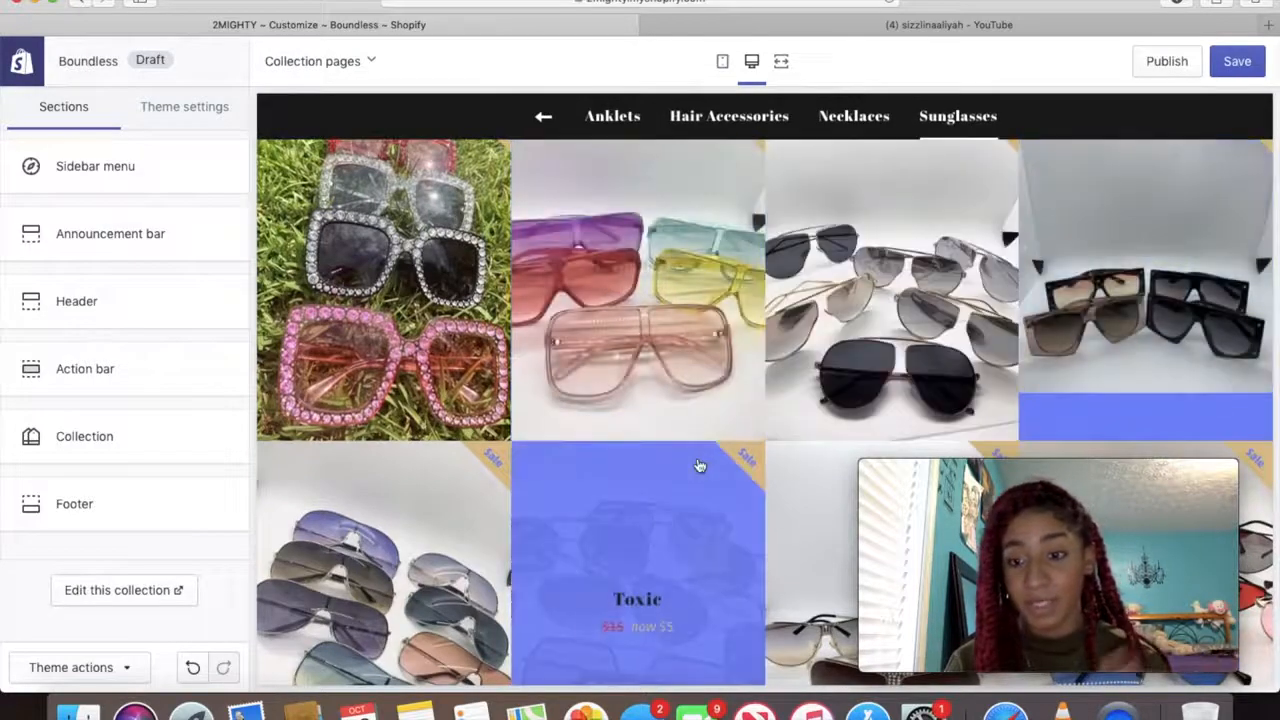
scroll(700, 466, "down", 10)
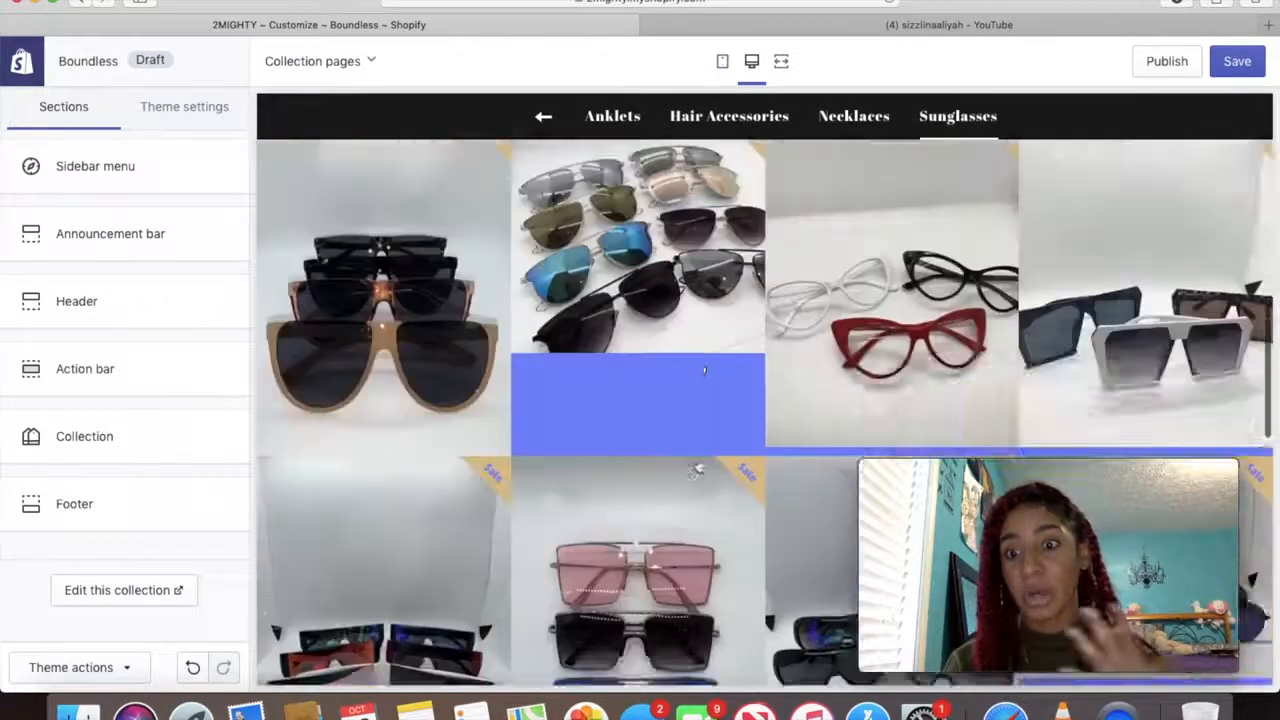
scroll(700, 466, "up", 10)
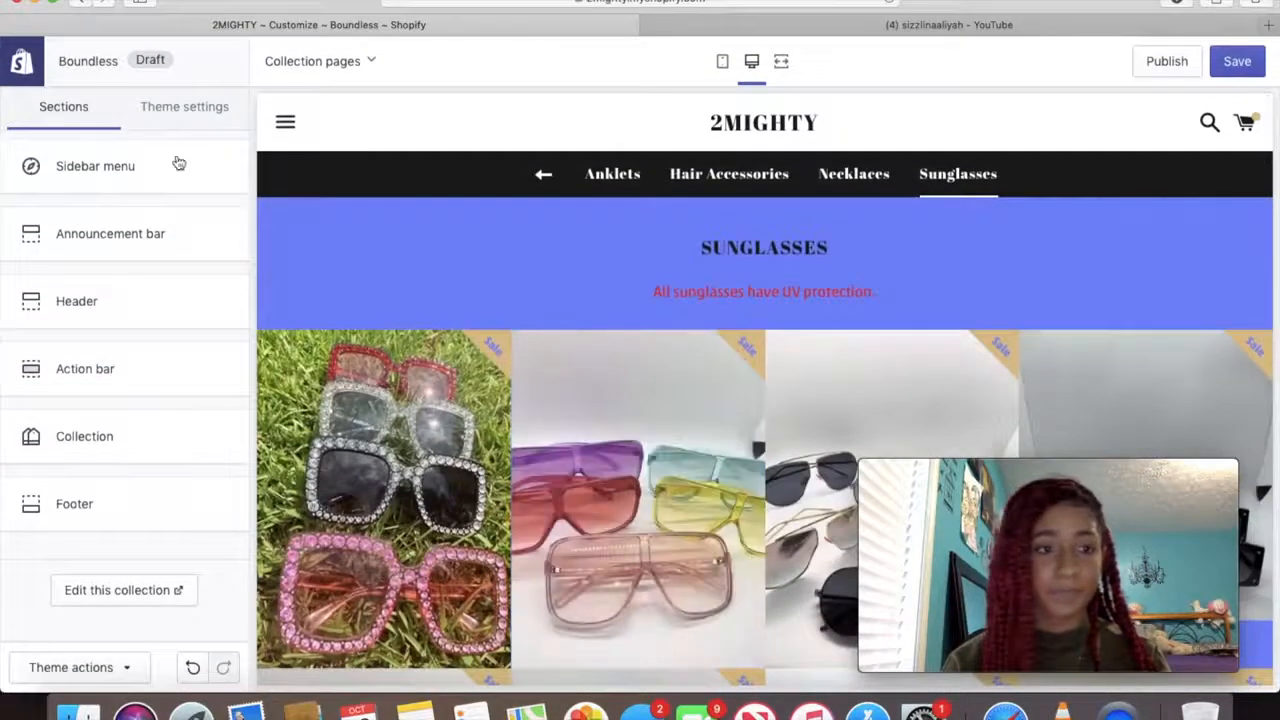
left_click(290, 138)
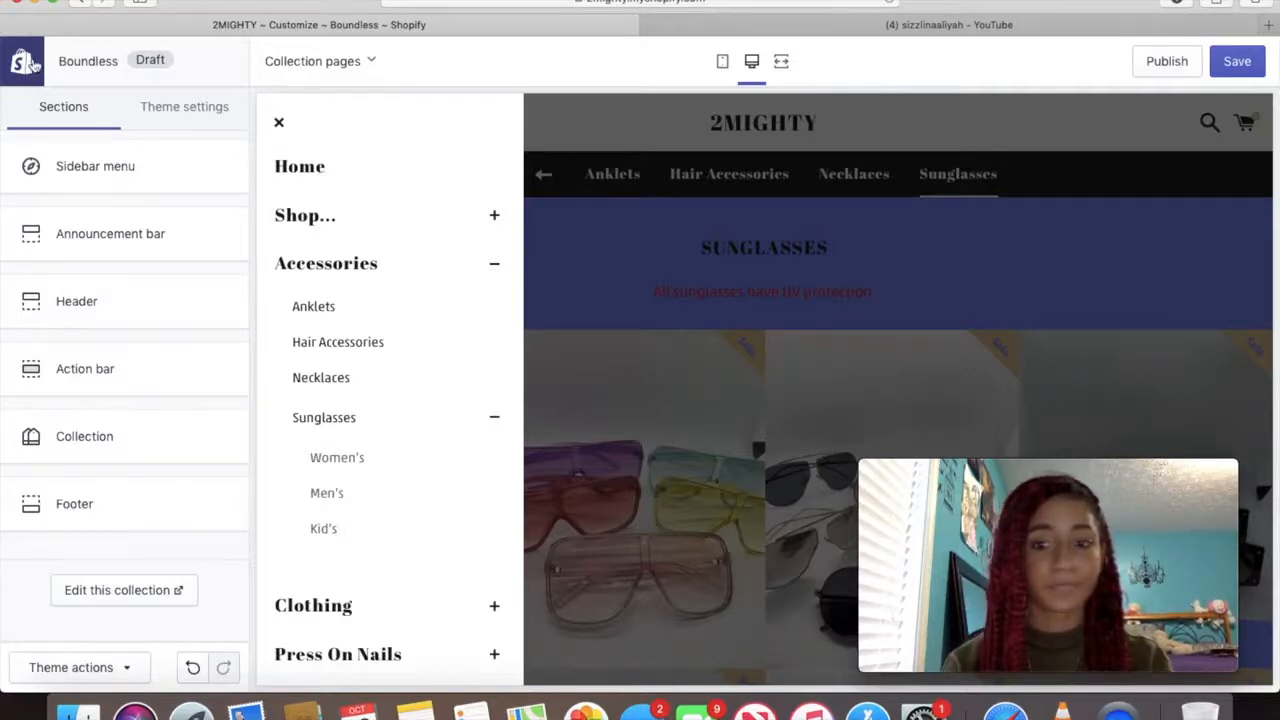
left_click(24, 62)
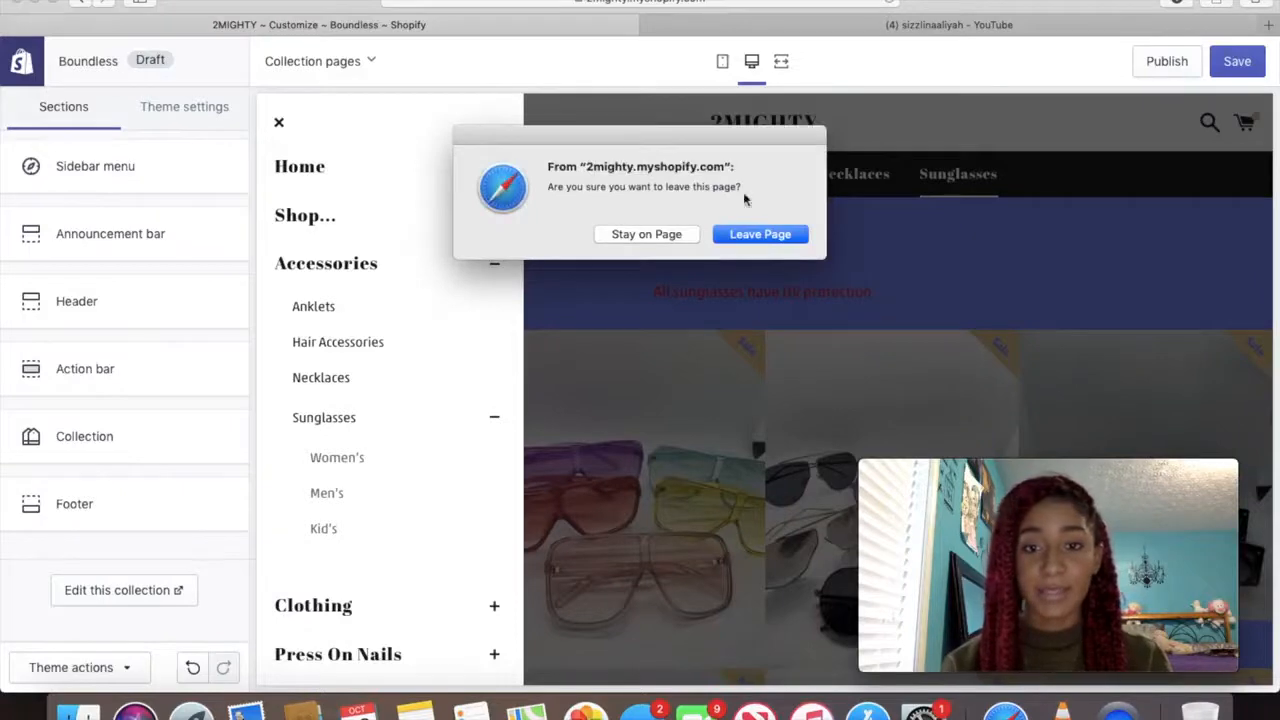
Leave the theme editor, browse Blog posts, Pages and Navigation menus, then switch to YouTube
left_click(760, 234)
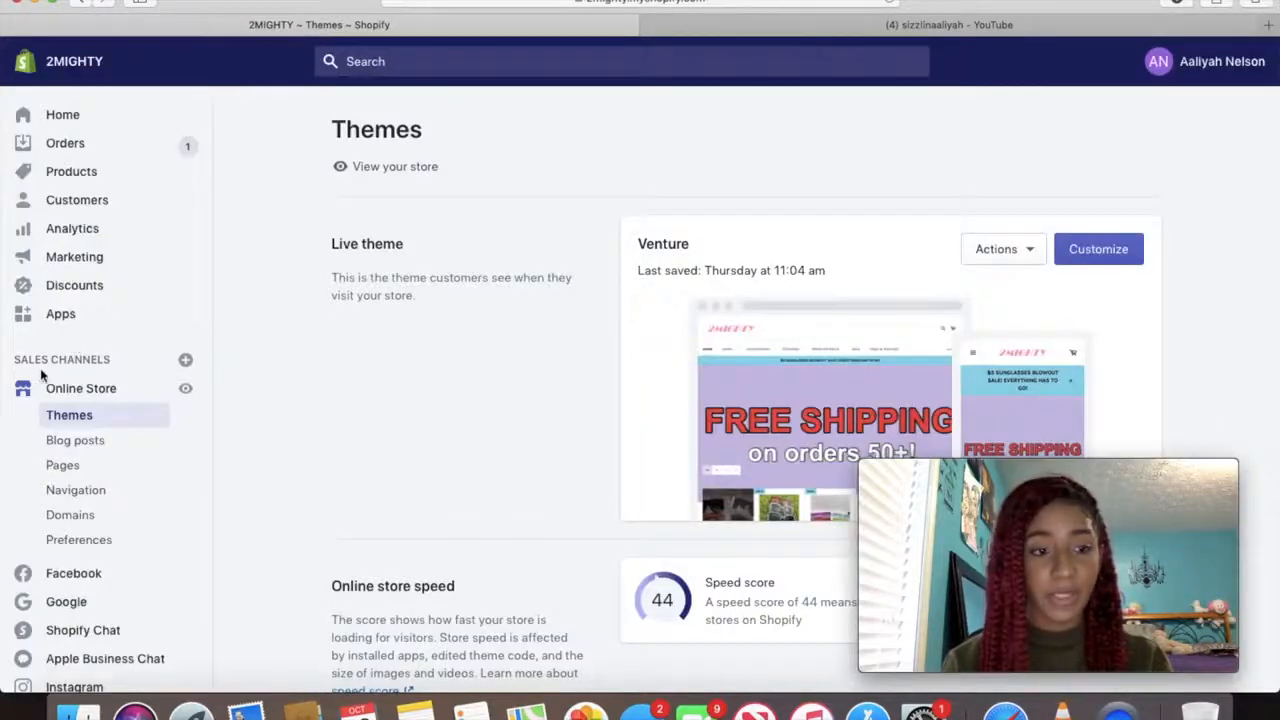
left_click(61, 441)
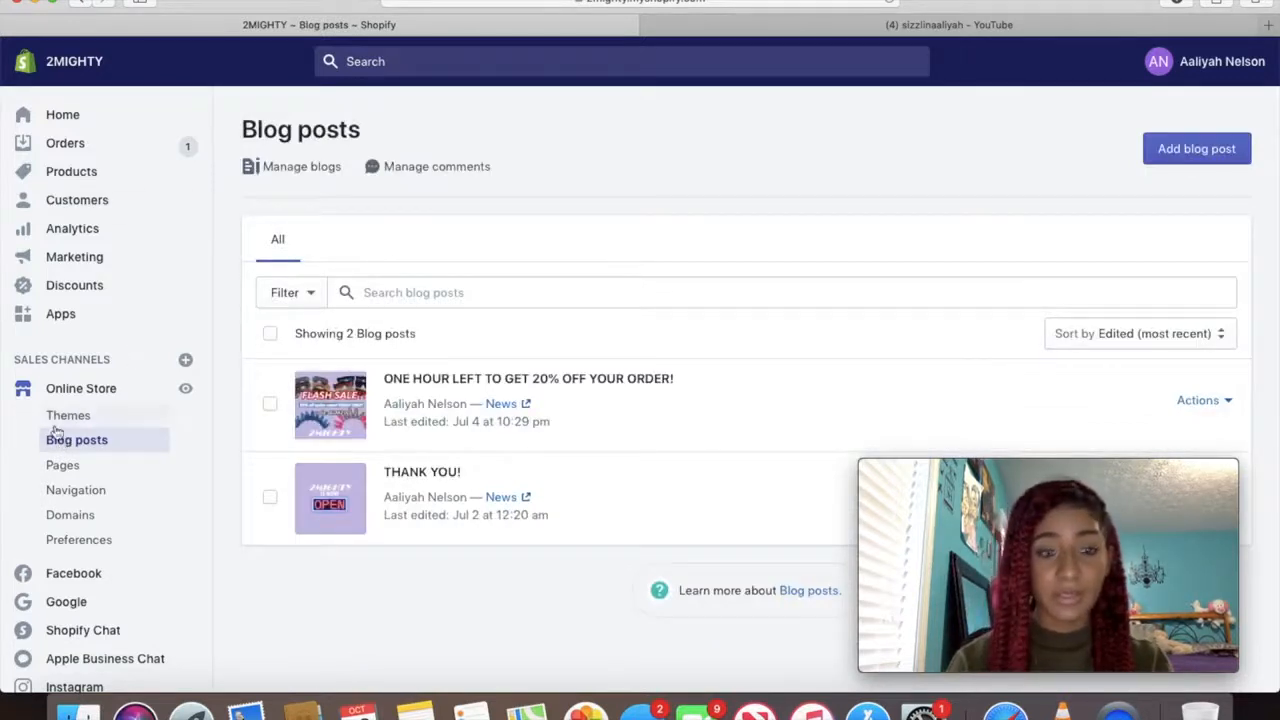
left_click(48, 463)
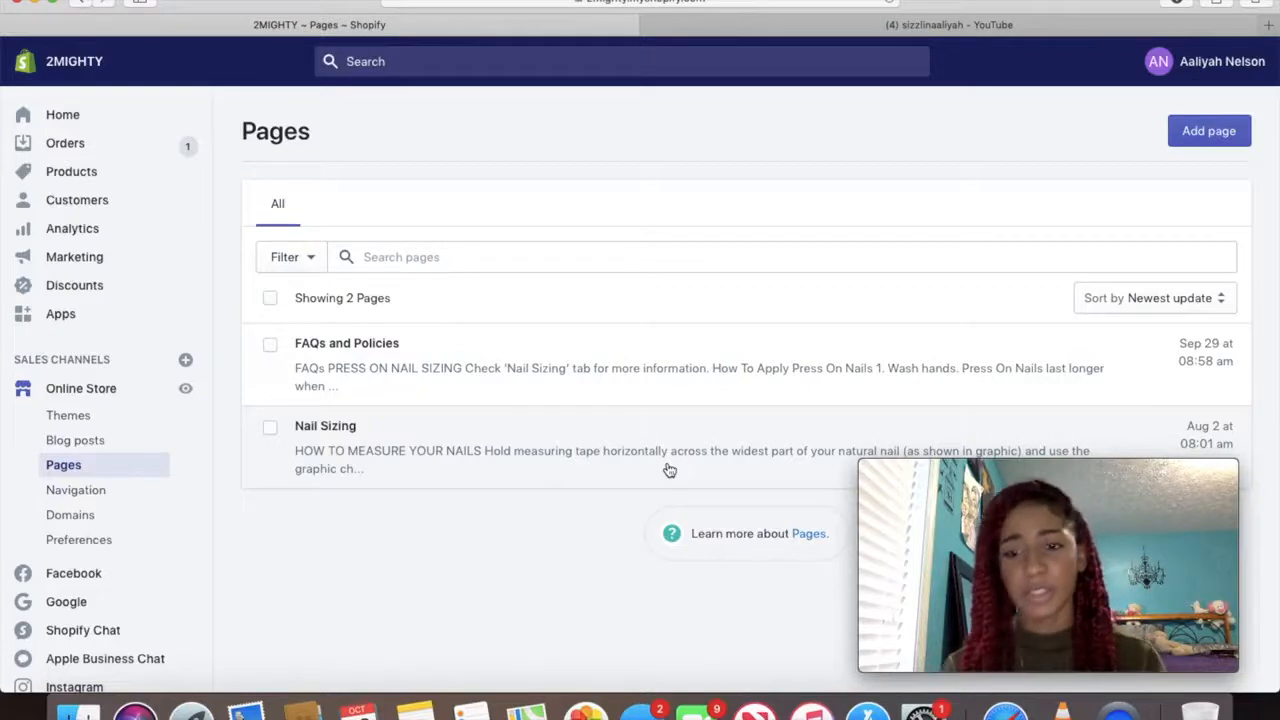
left_click(138, 489)
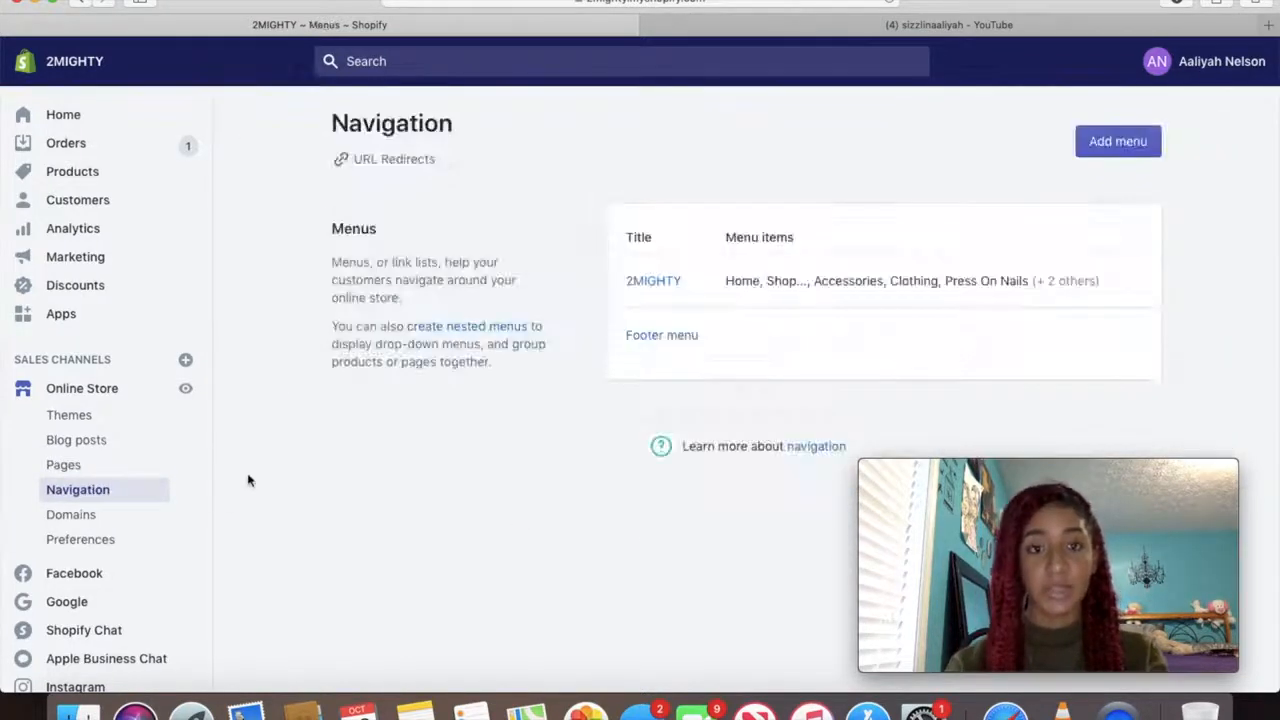
left_click(1053, 25)
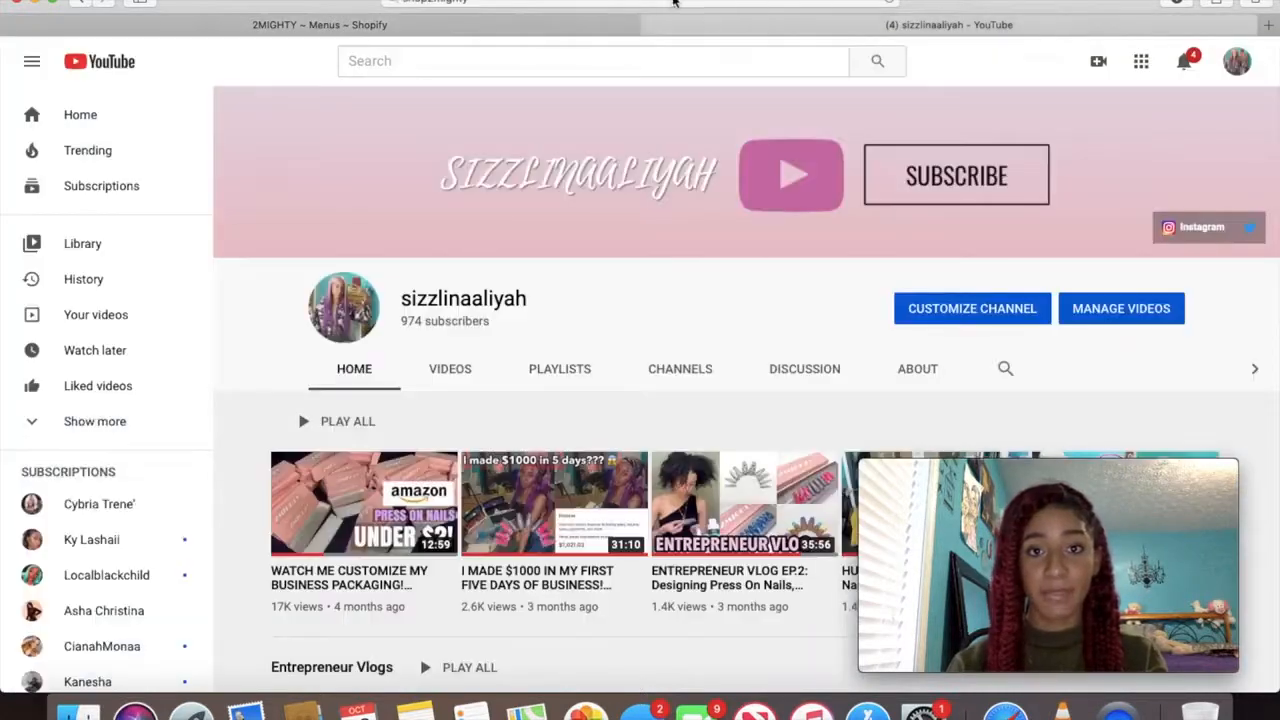
left_click(674, 3)
type("www")
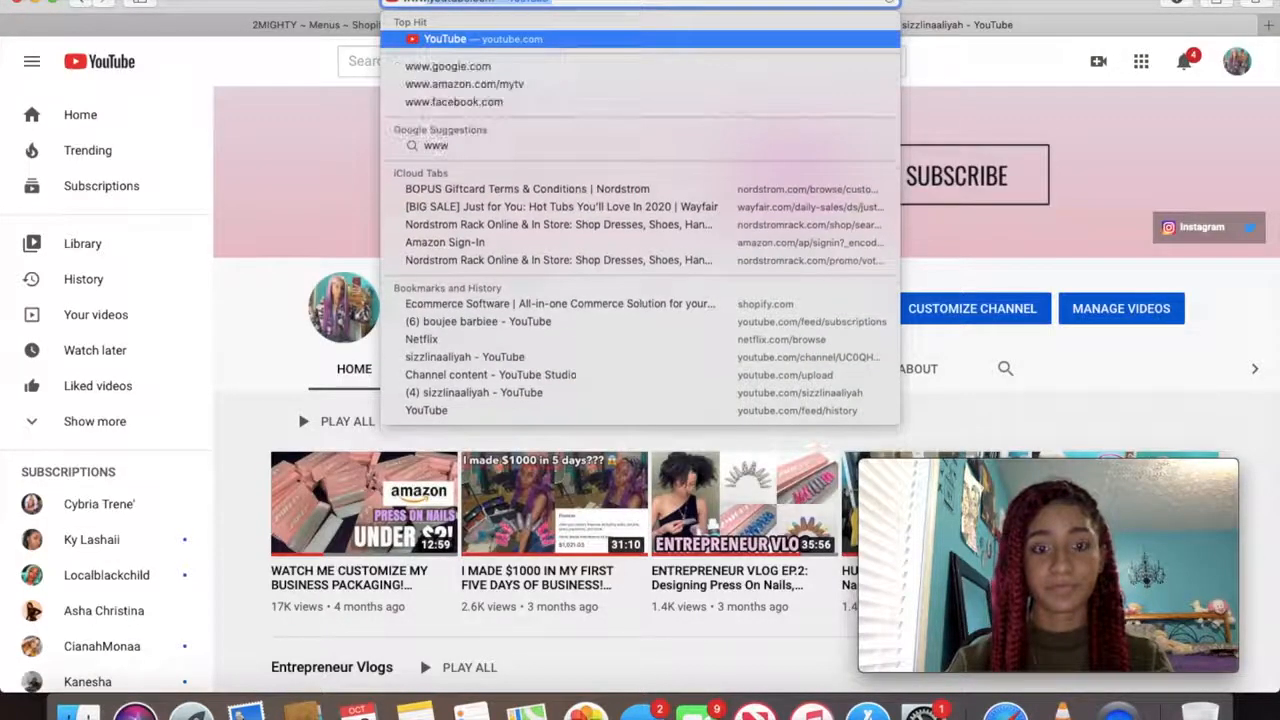
type(".shop2mighty")
key("Return")
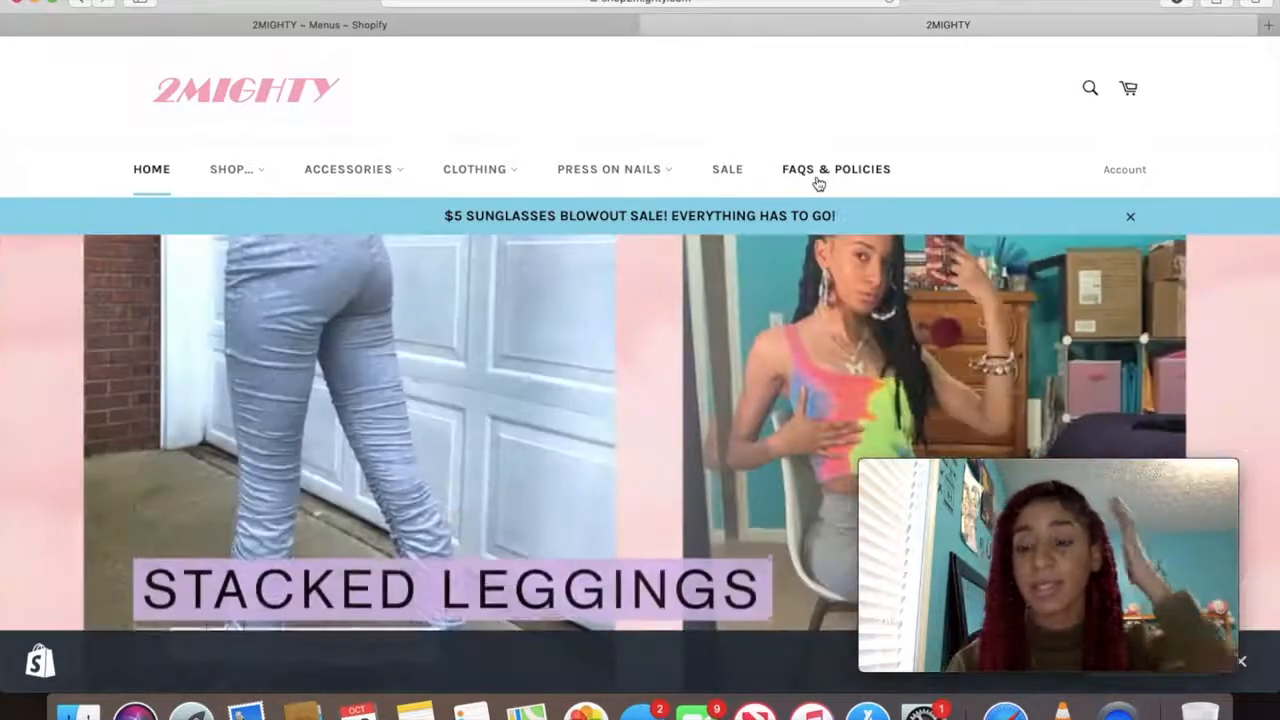
Return to Navigation and open the 2MIGHTY menu for editing
left_click(480, 26)
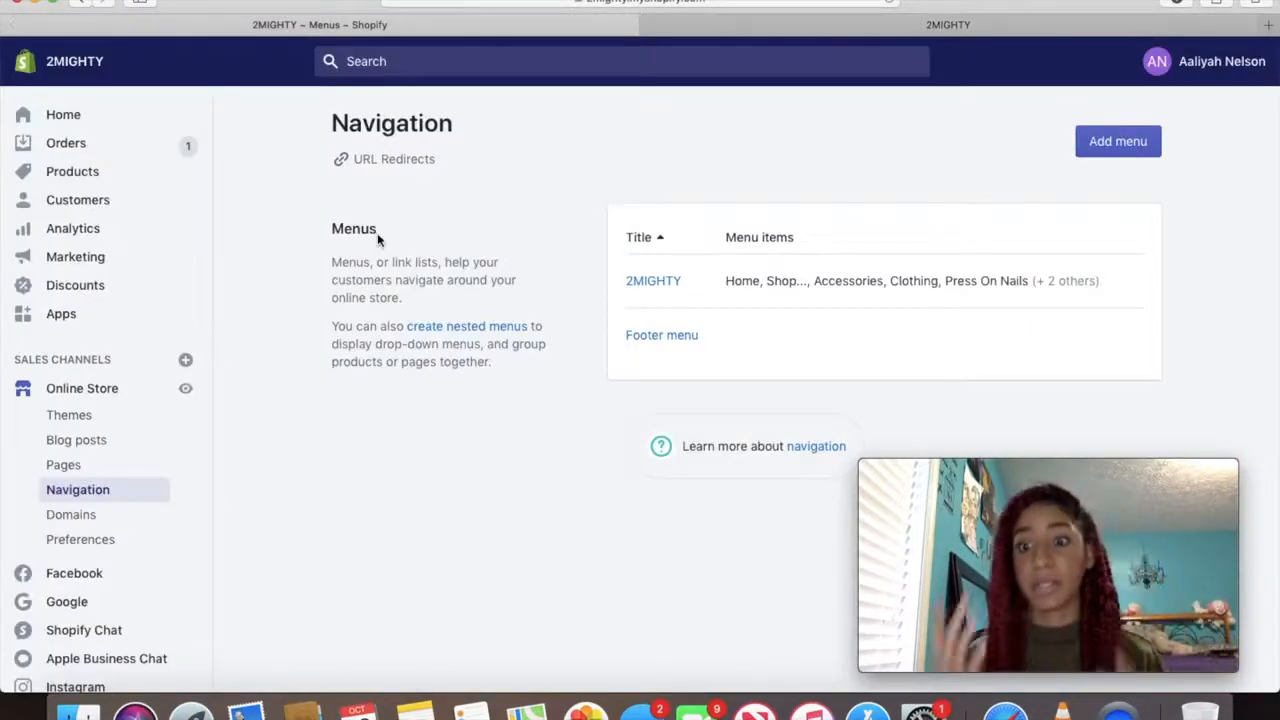
left_click(663, 281)
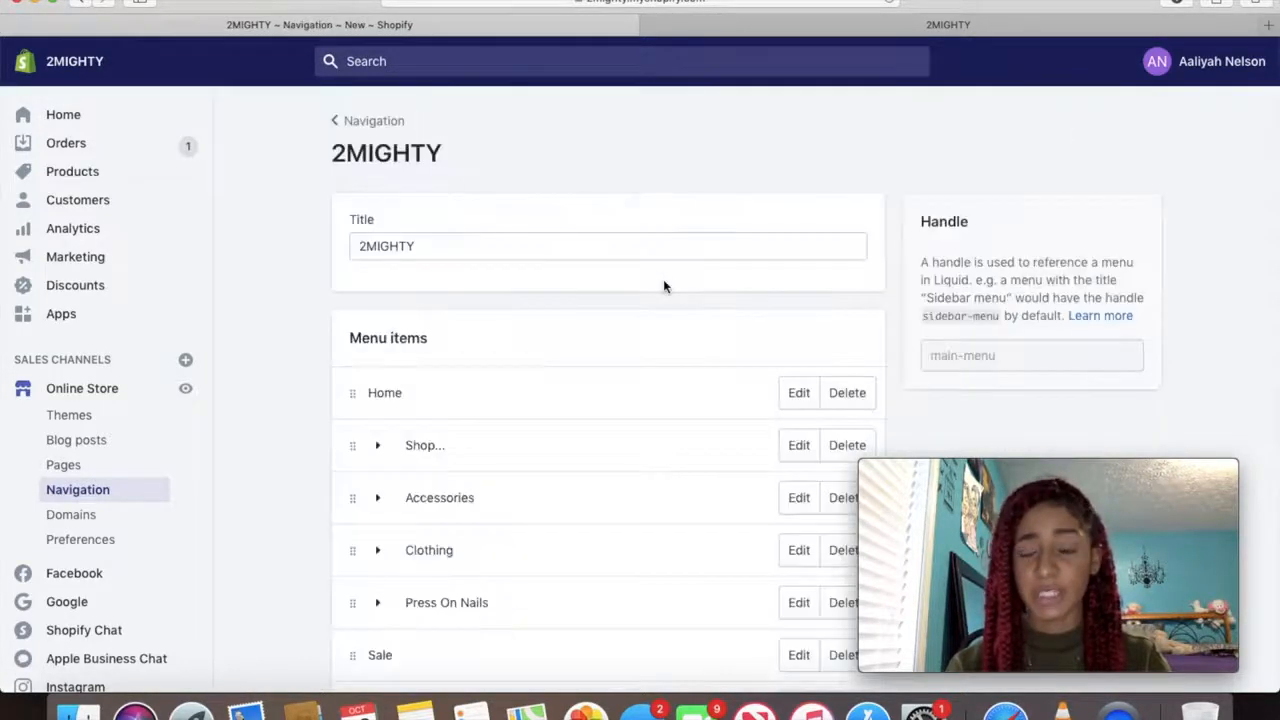
scroll(548, 410, "down", 2)
scroll(545, 425, "down", 2)
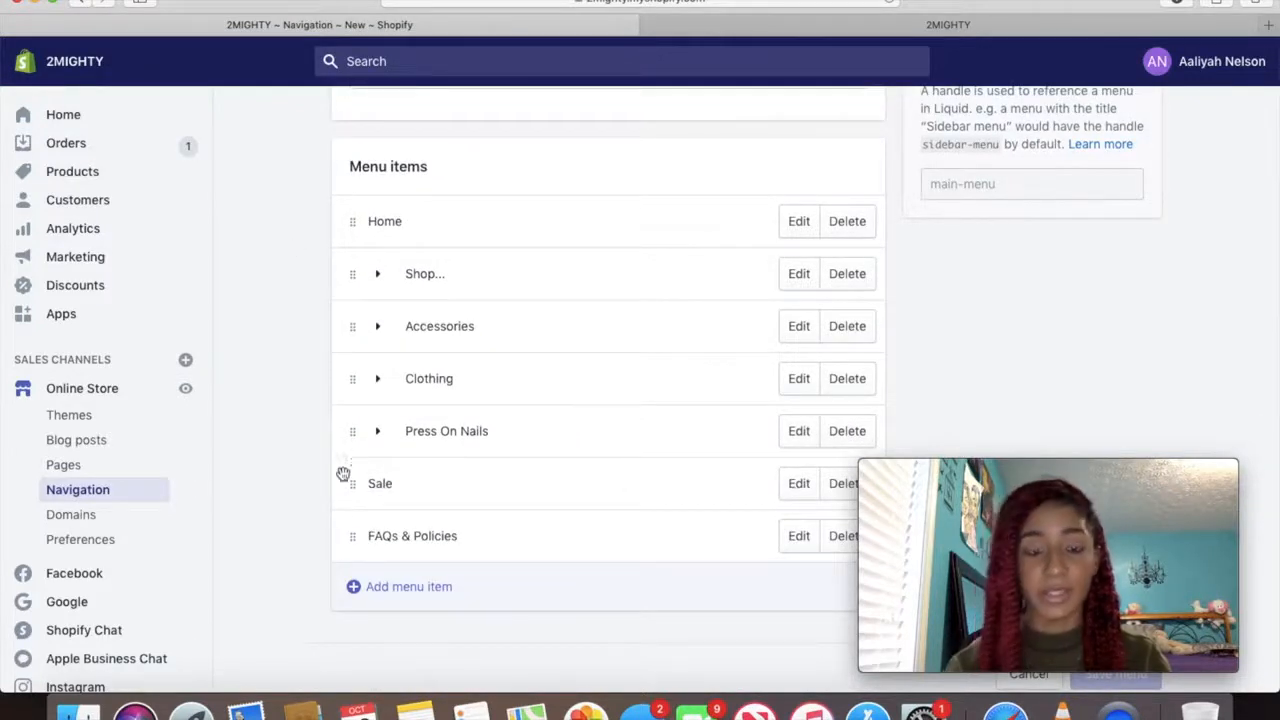
Try adding an 'About' item linked to a page, cancel it, and trial-move FAQs & Policies
left_click(378, 582)
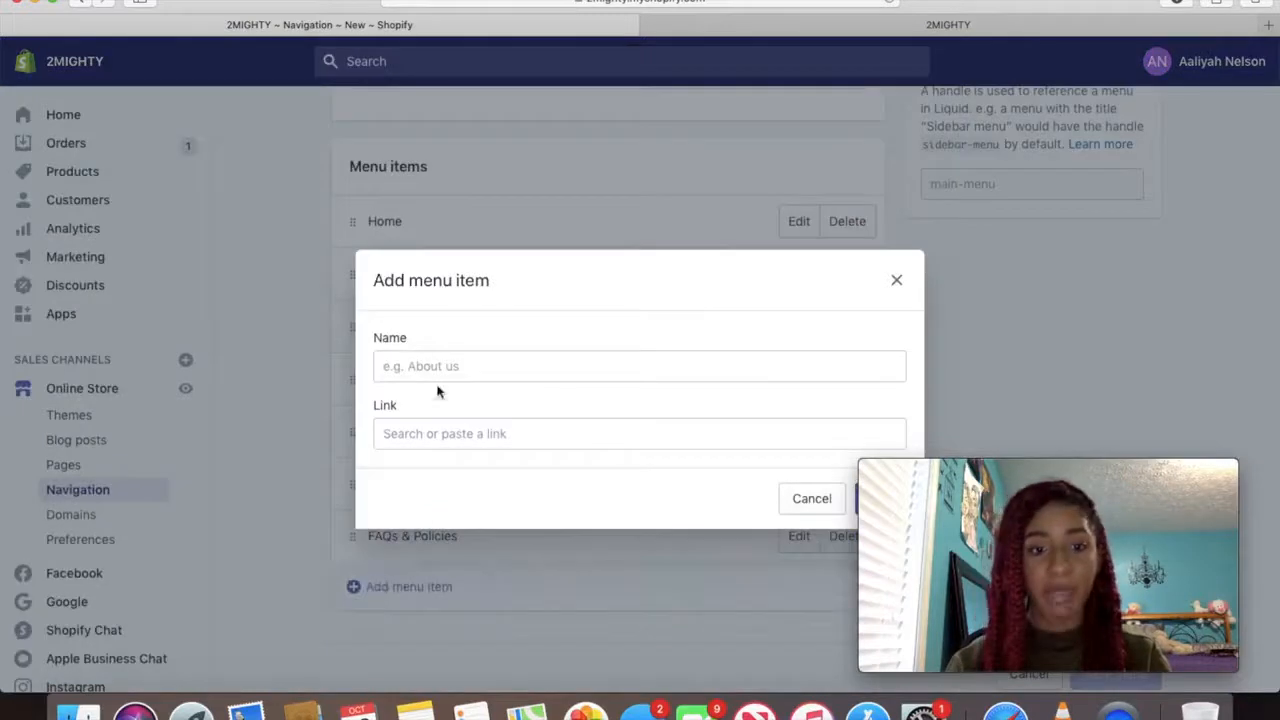
left_click(435, 376)
type("About Us")
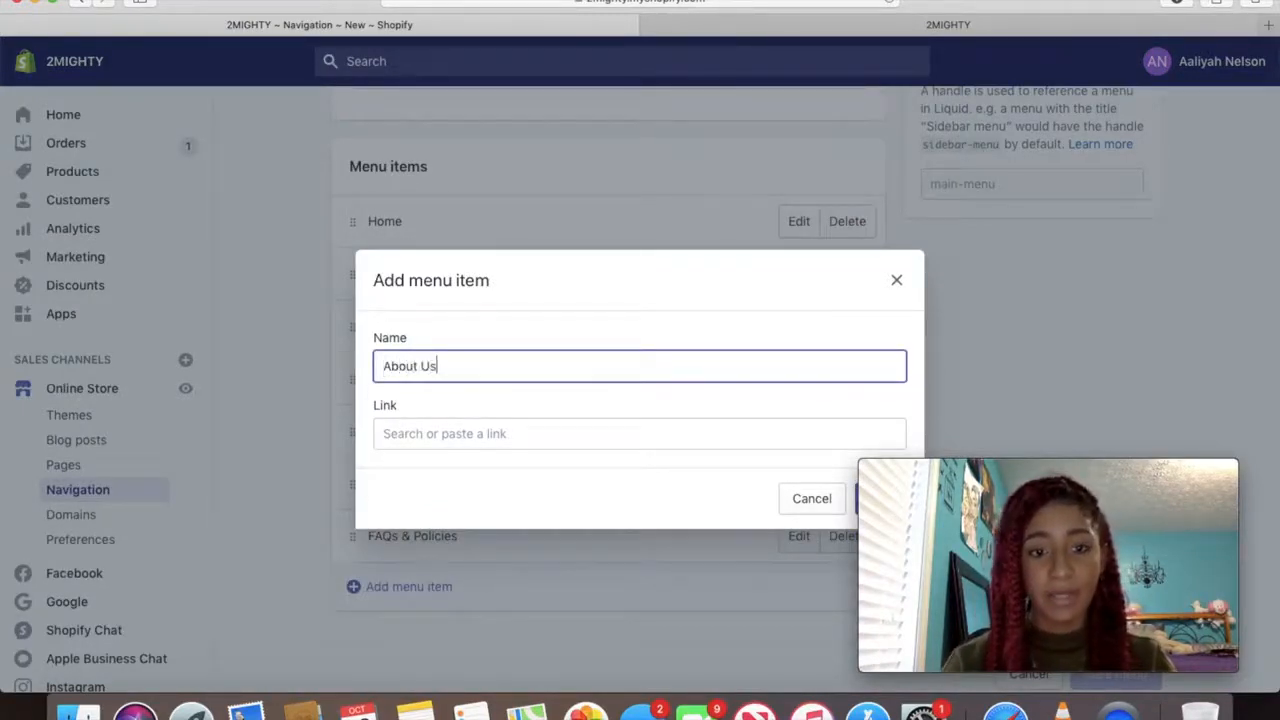
left_click(440, 430)
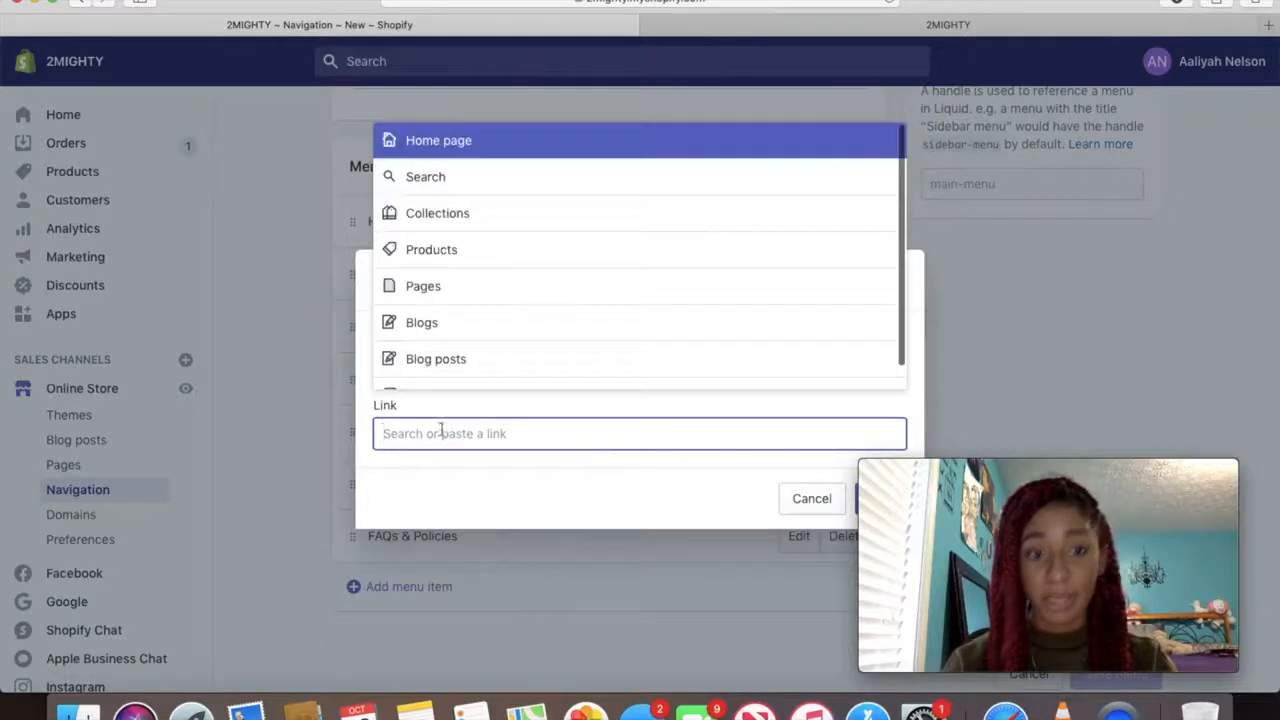
left_click(526, 280)
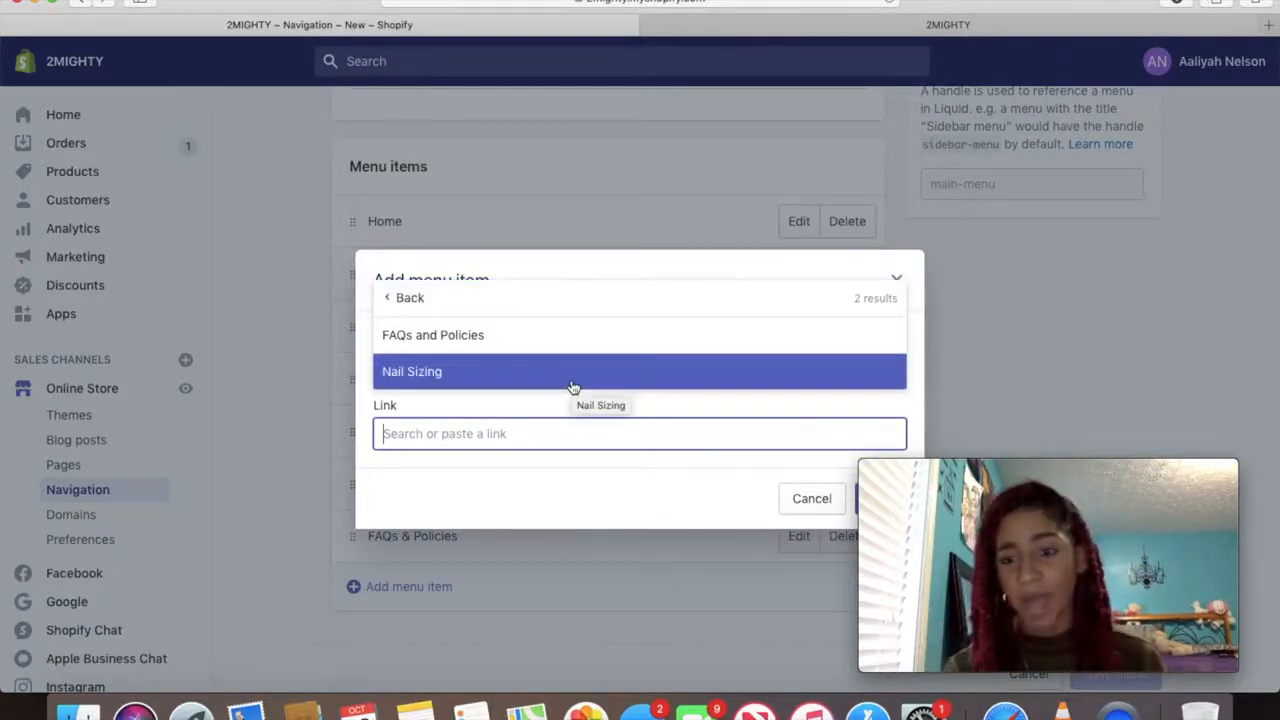
left_click(405, 308)
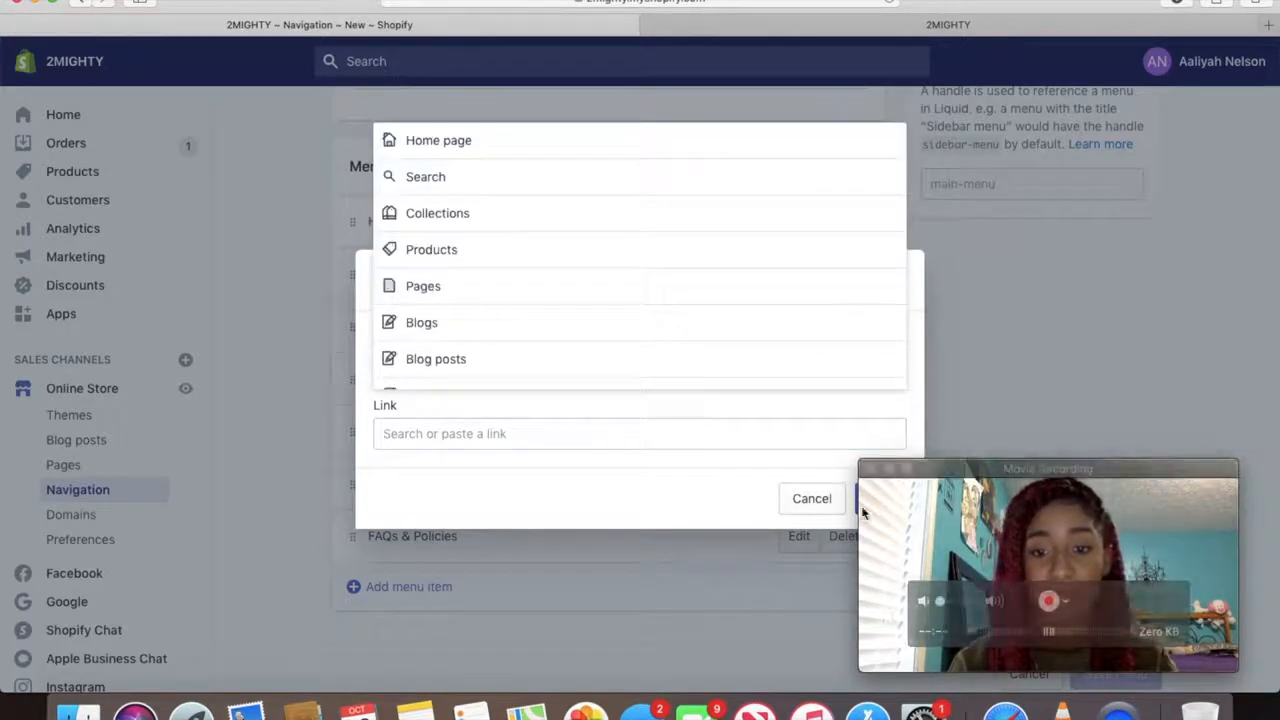
left_click(801, 503)
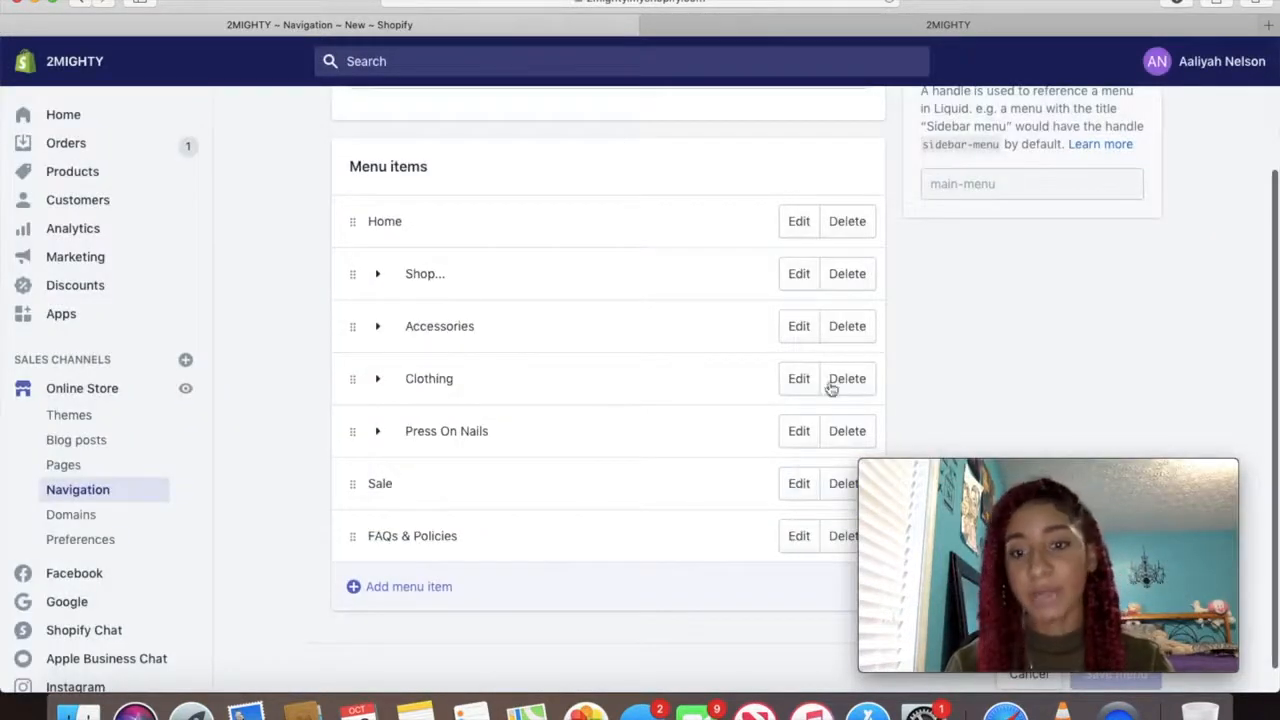
left_click_drag(345, 530, 357, 392)
left_click_drag(343, 451, 355, 600)
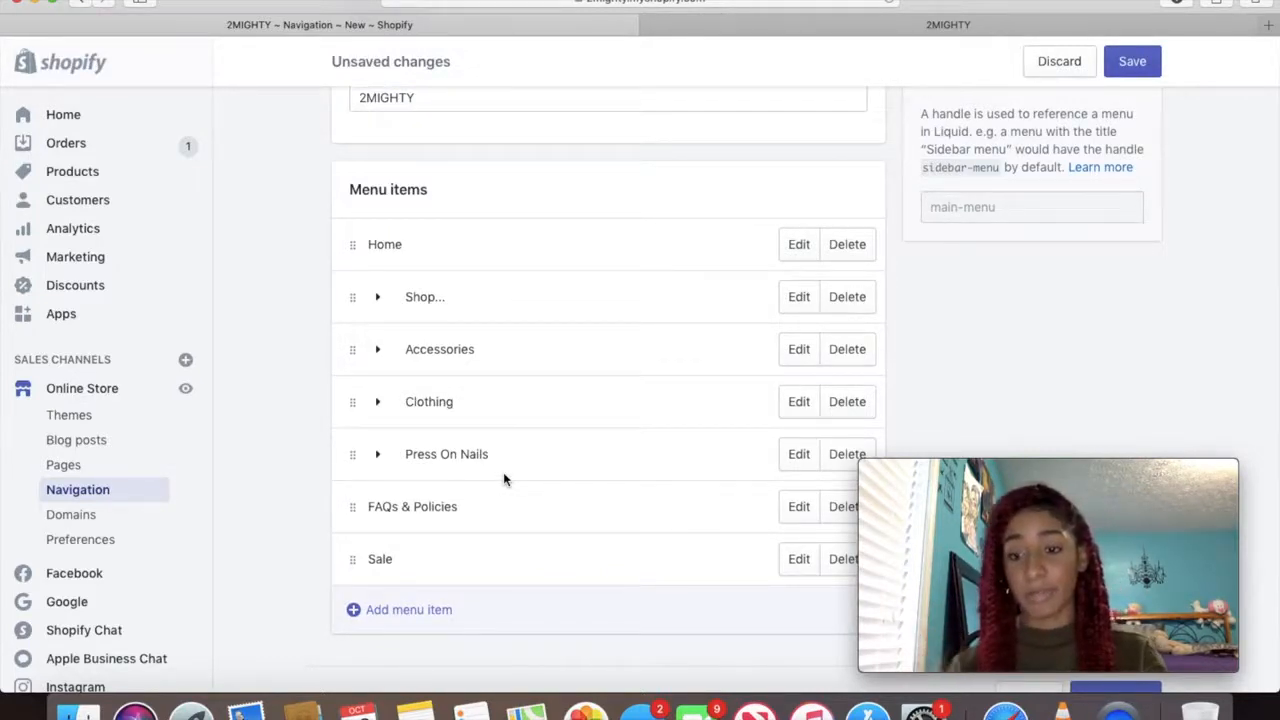
Expand Shop..., Accessories, Clothing and Press On Nails sub-items, then discard the reordering
left_click(384, 300)
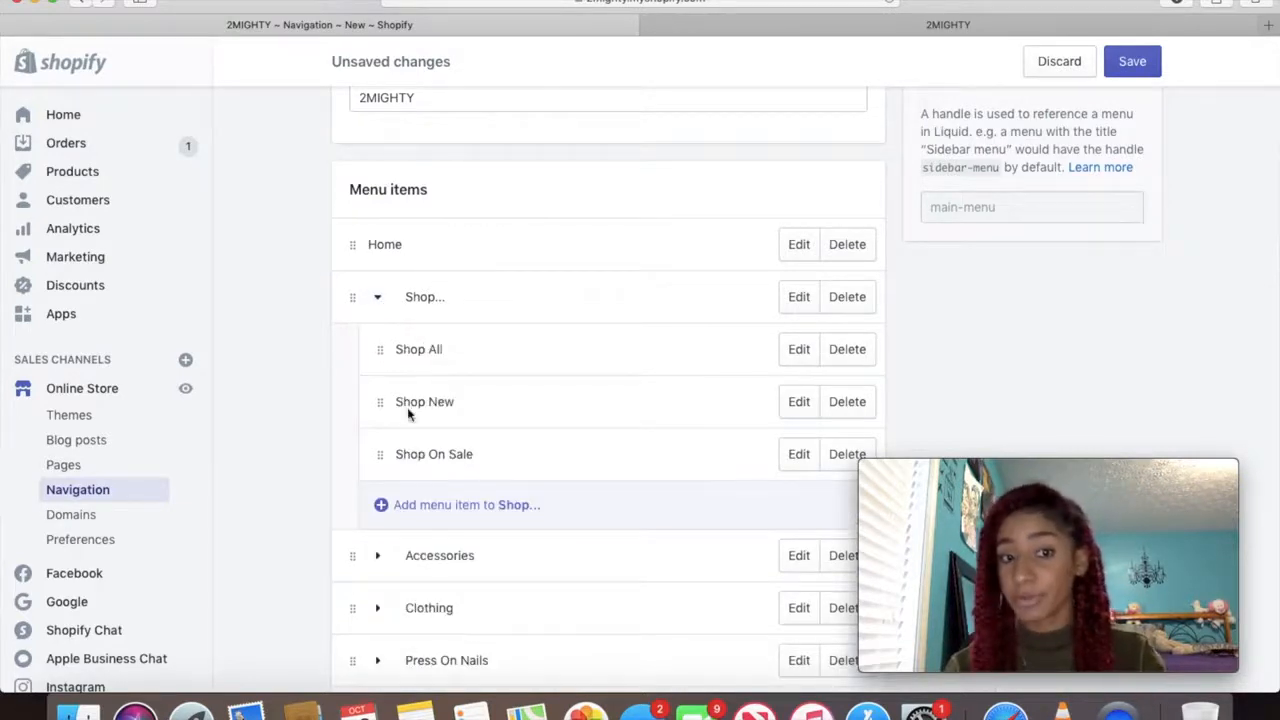
scroll(380, 463, "down", 3)
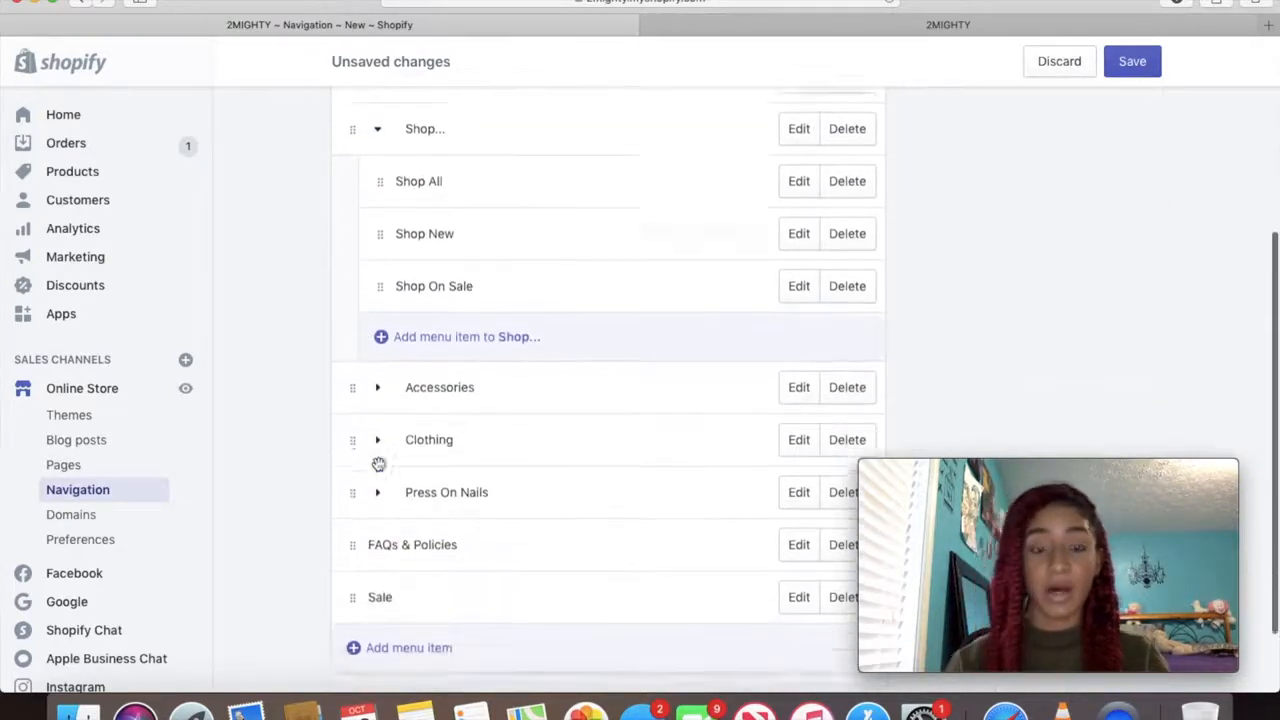
scroll(378, 463, "down", 1)
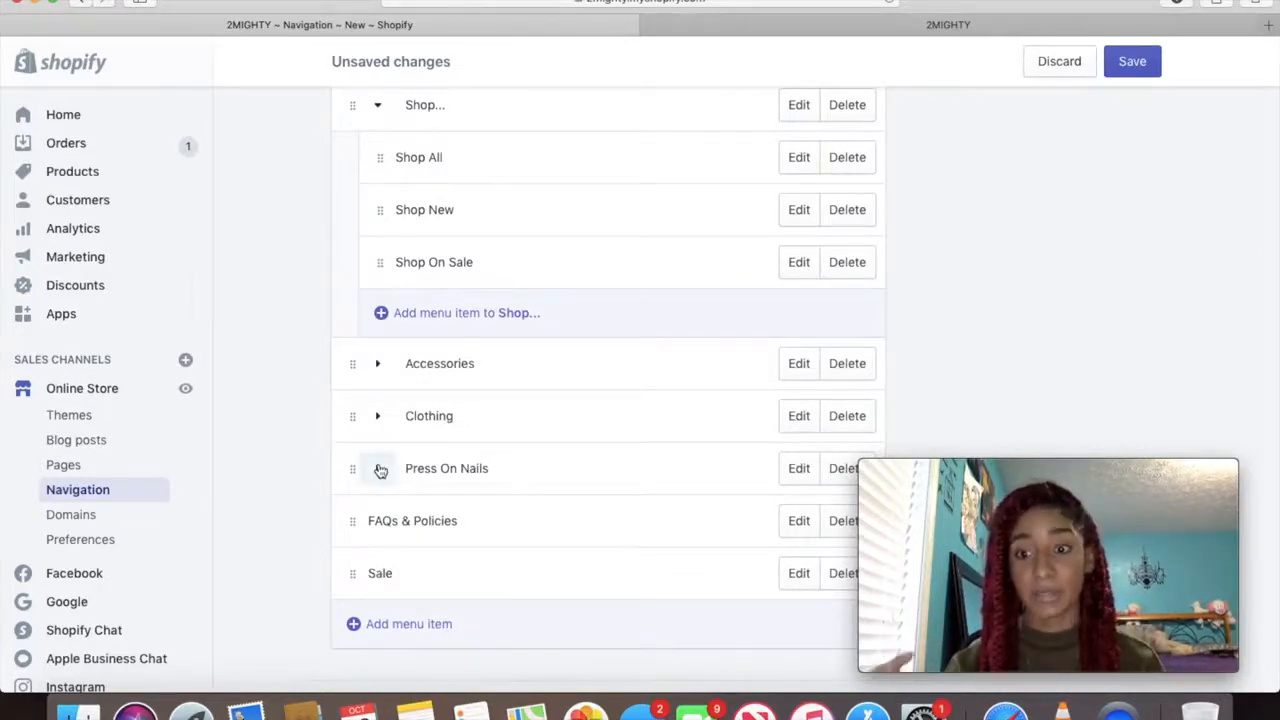
left_click(380, 378)
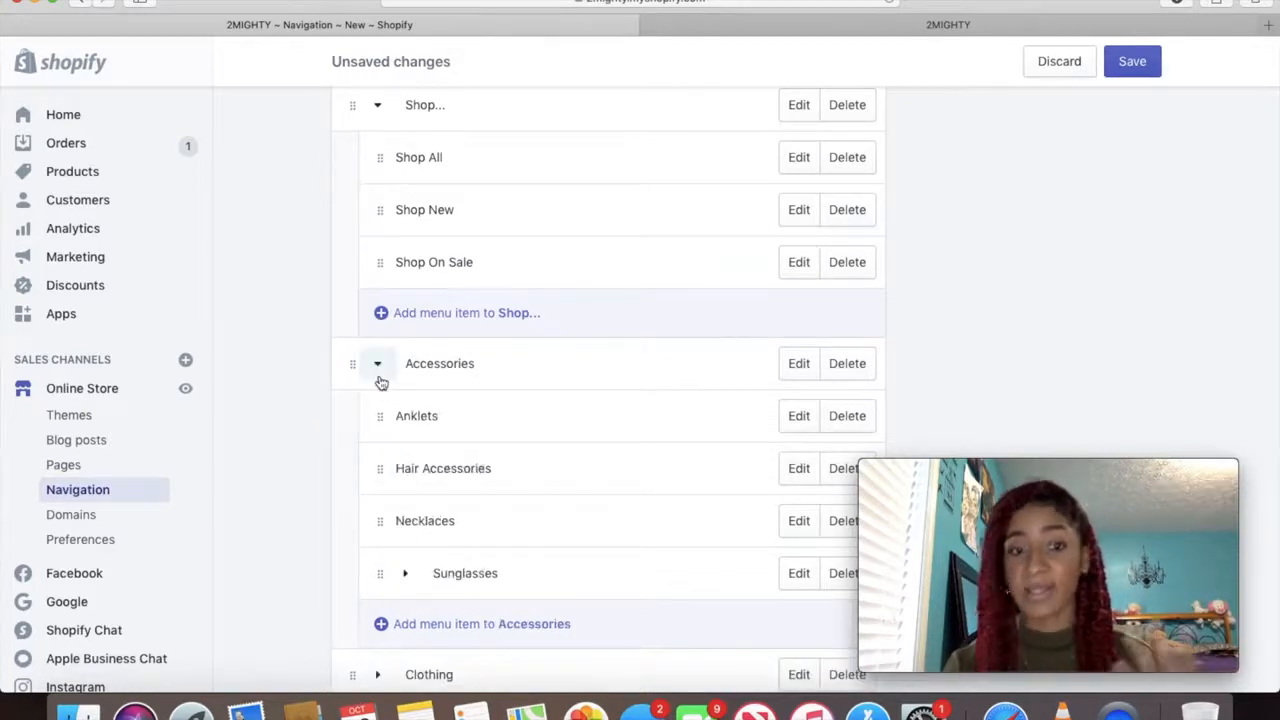
scroll(380, 380, "down", 5)
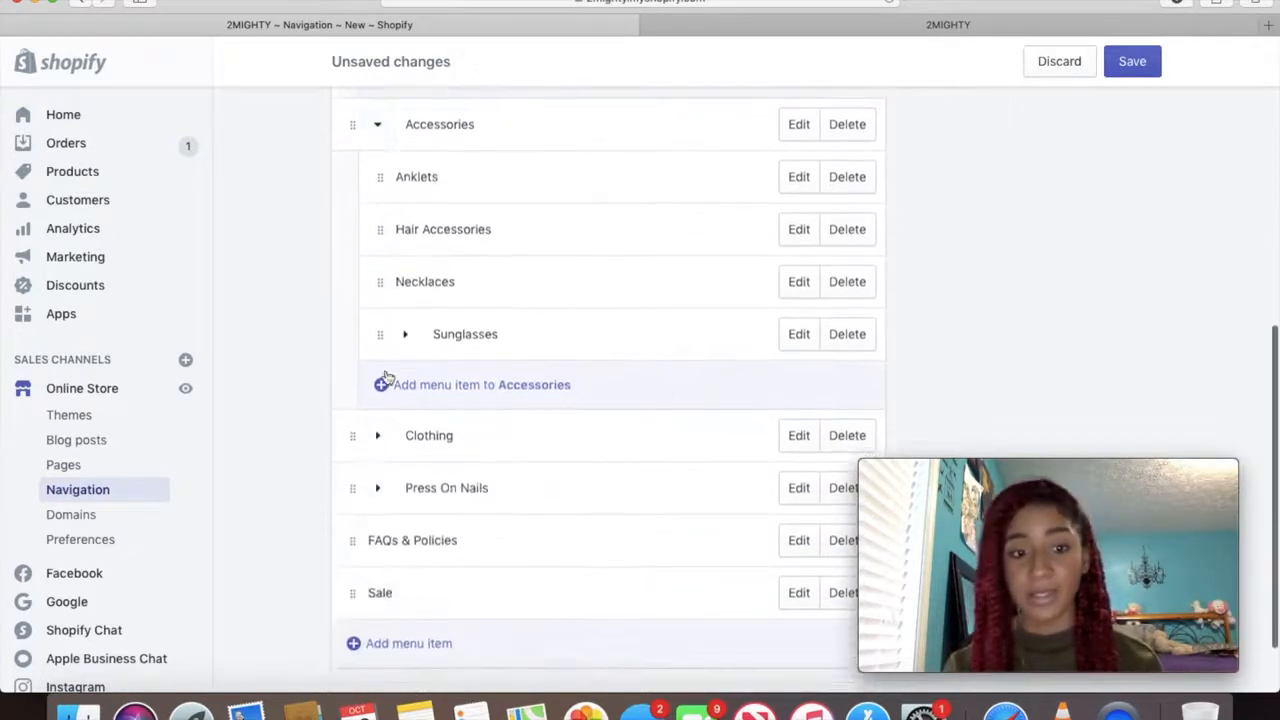
left_click(378, 436)
scroll(378, 575, "down", 2)
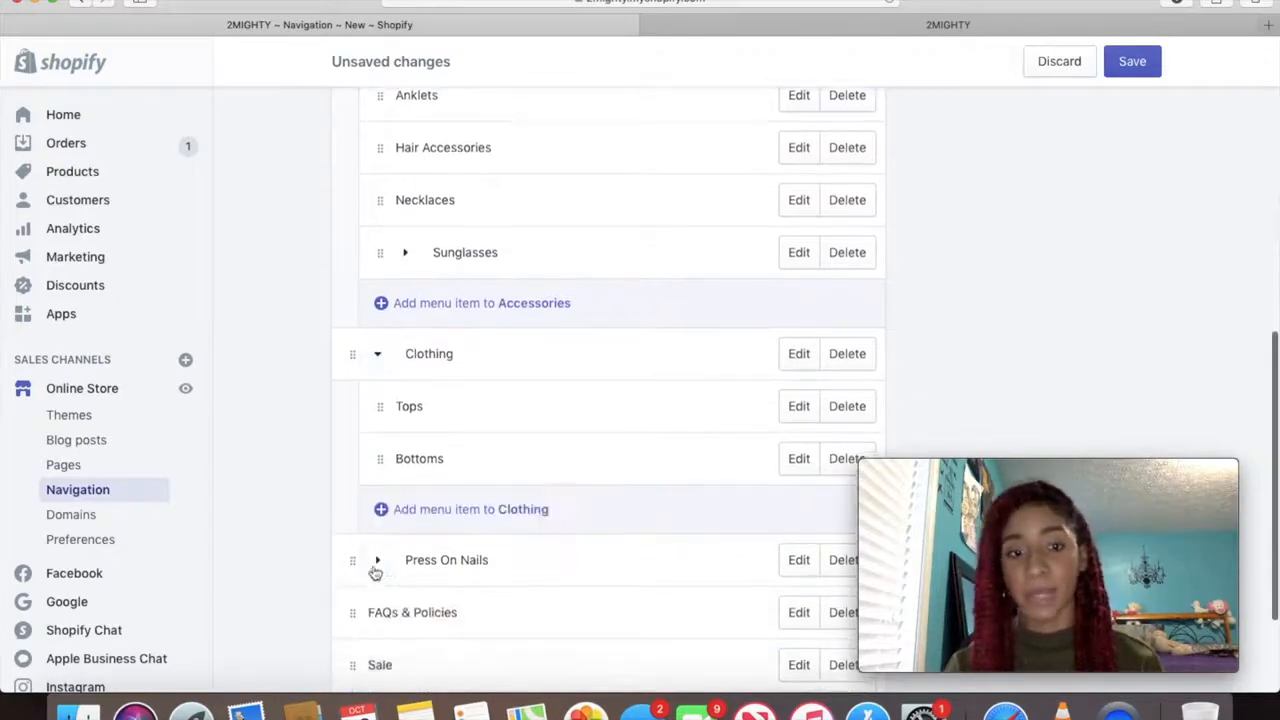
left_click(380, 559)
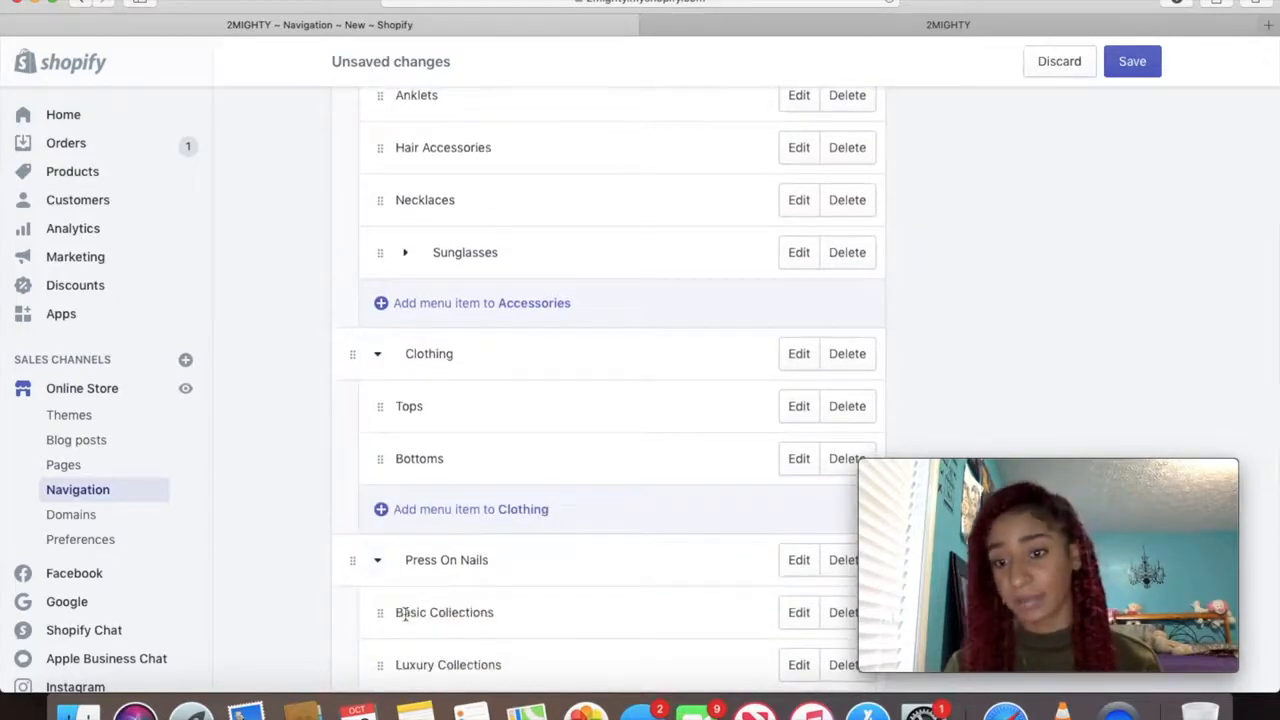
scroll(403, 610, "down", 5)
scroll(620, 450, "up", 15)
left_click(1058, 62)
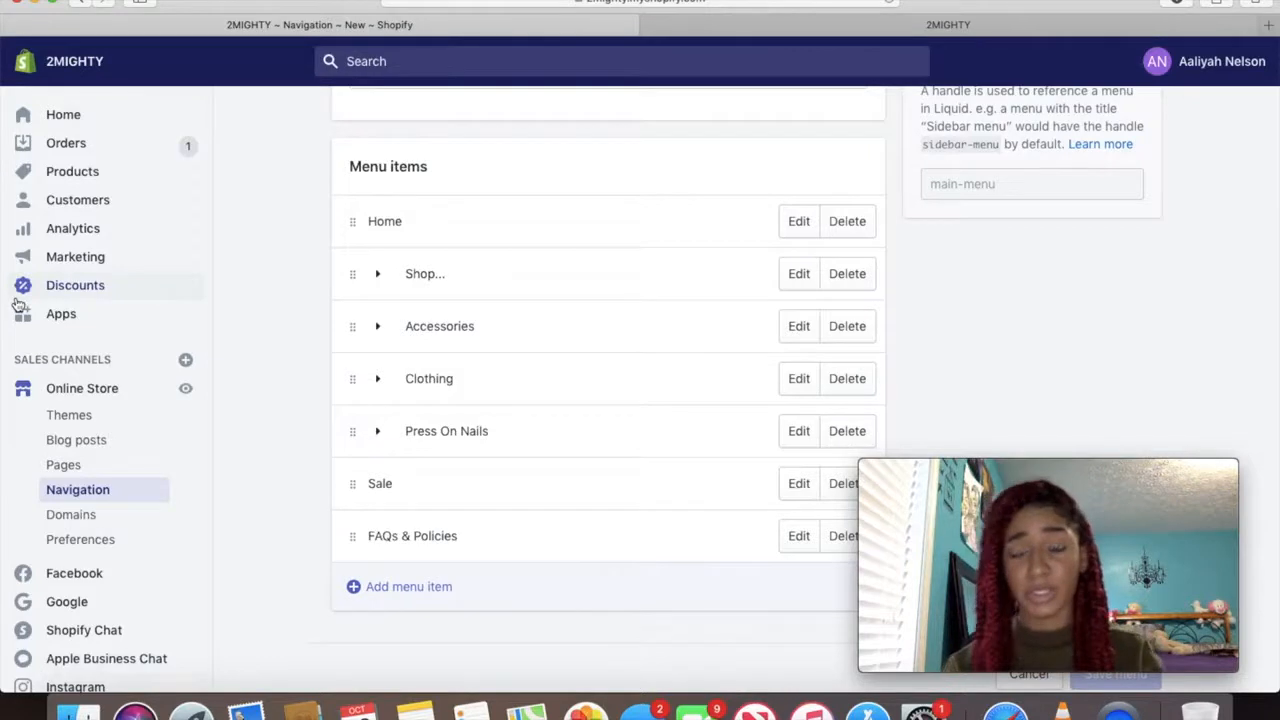
Review the store's Domains settings, then its Preferences page
left_click(64, 513)
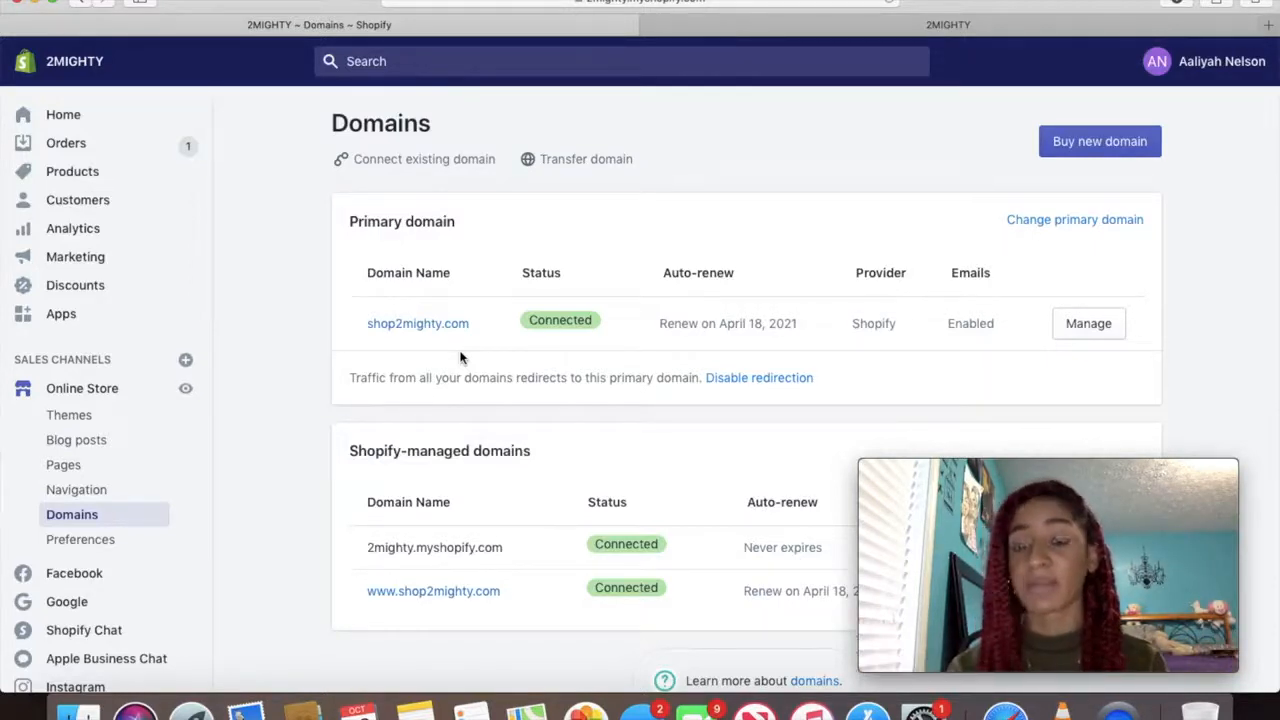
scroll(463, 505, "down", 2)
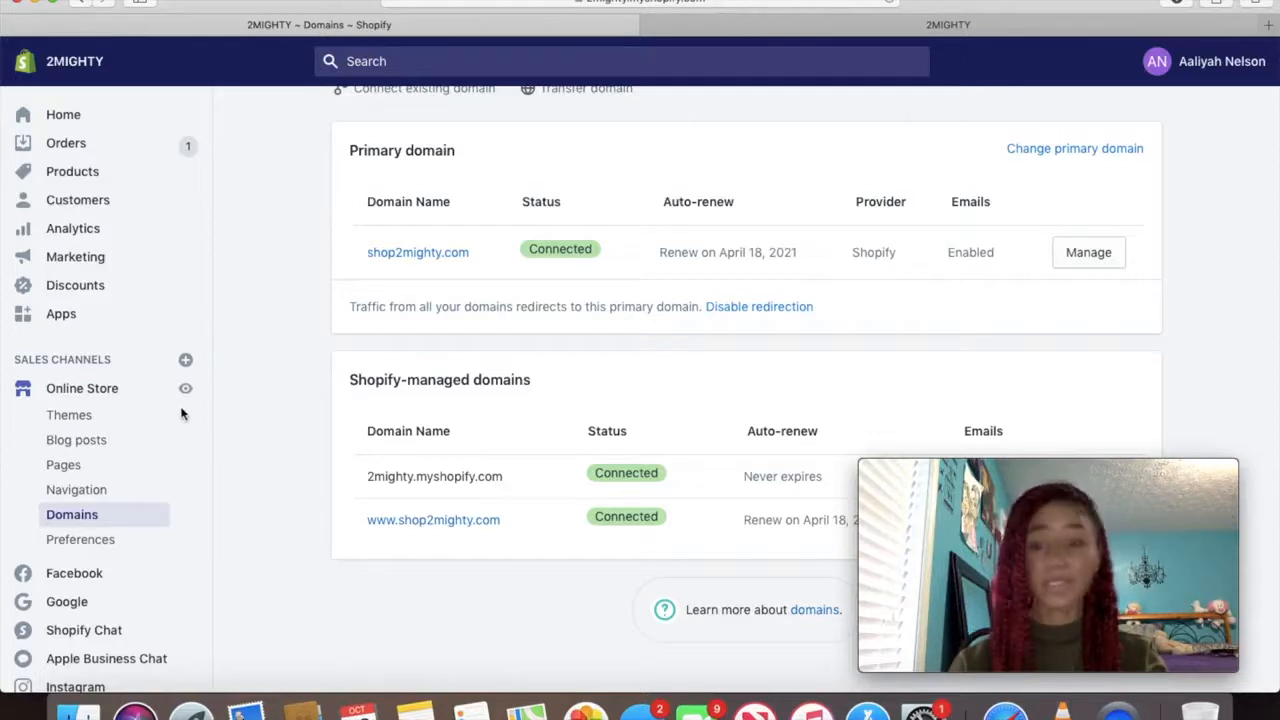
left_click(93, 542)
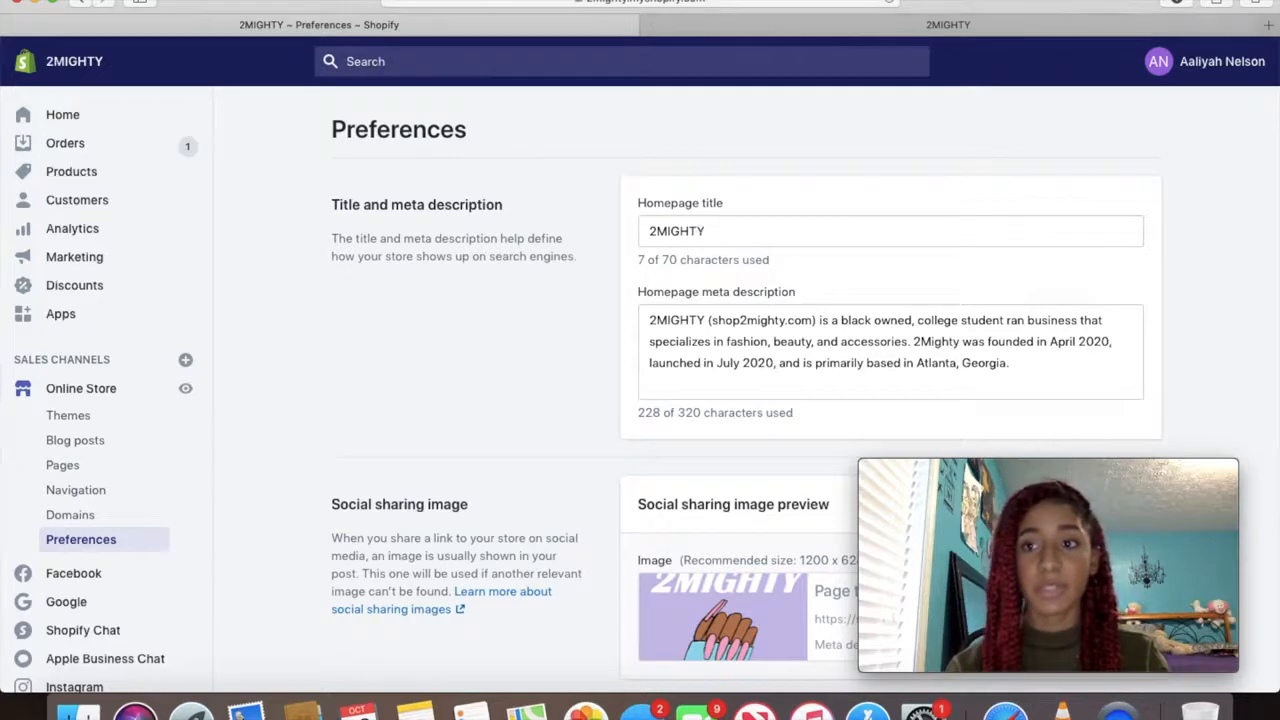
Load Google's home page in a new Safari tab
left_click(1268, 24)
type("google.com")
key("Return")
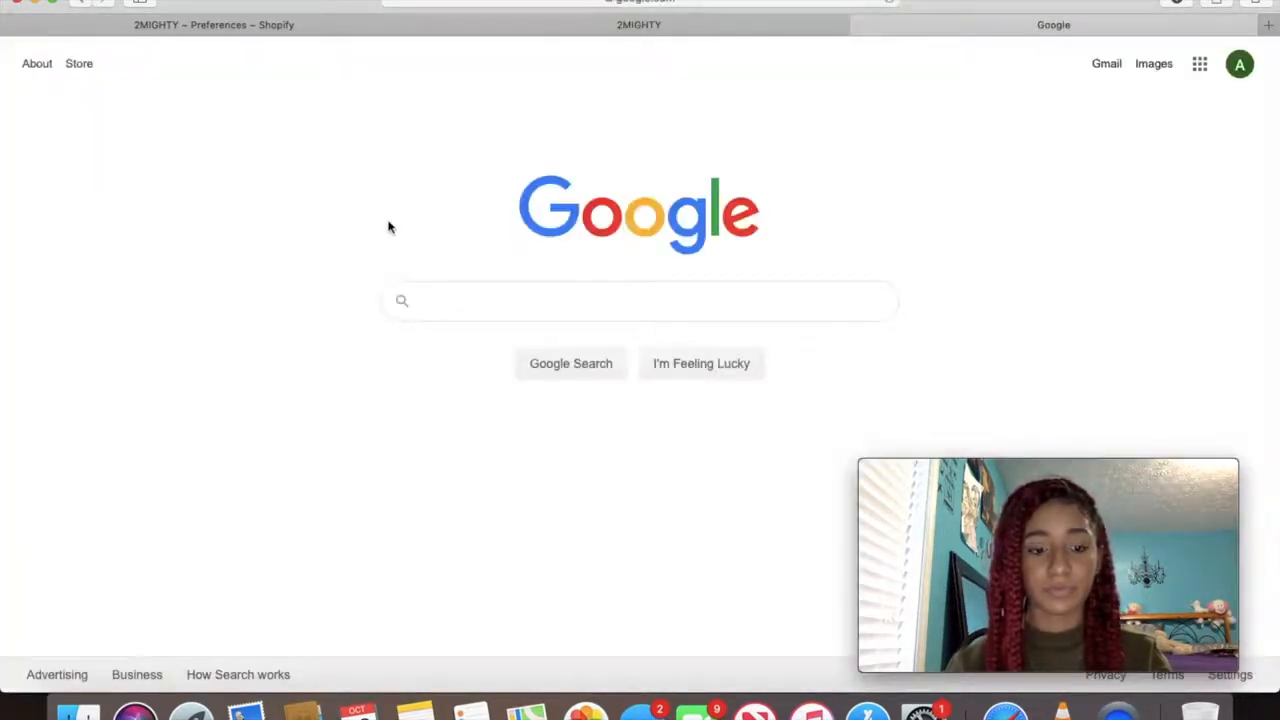
Search Google for 2mighty, then return to the Shopify Preferences tab
type("2mighty")
key("Return")
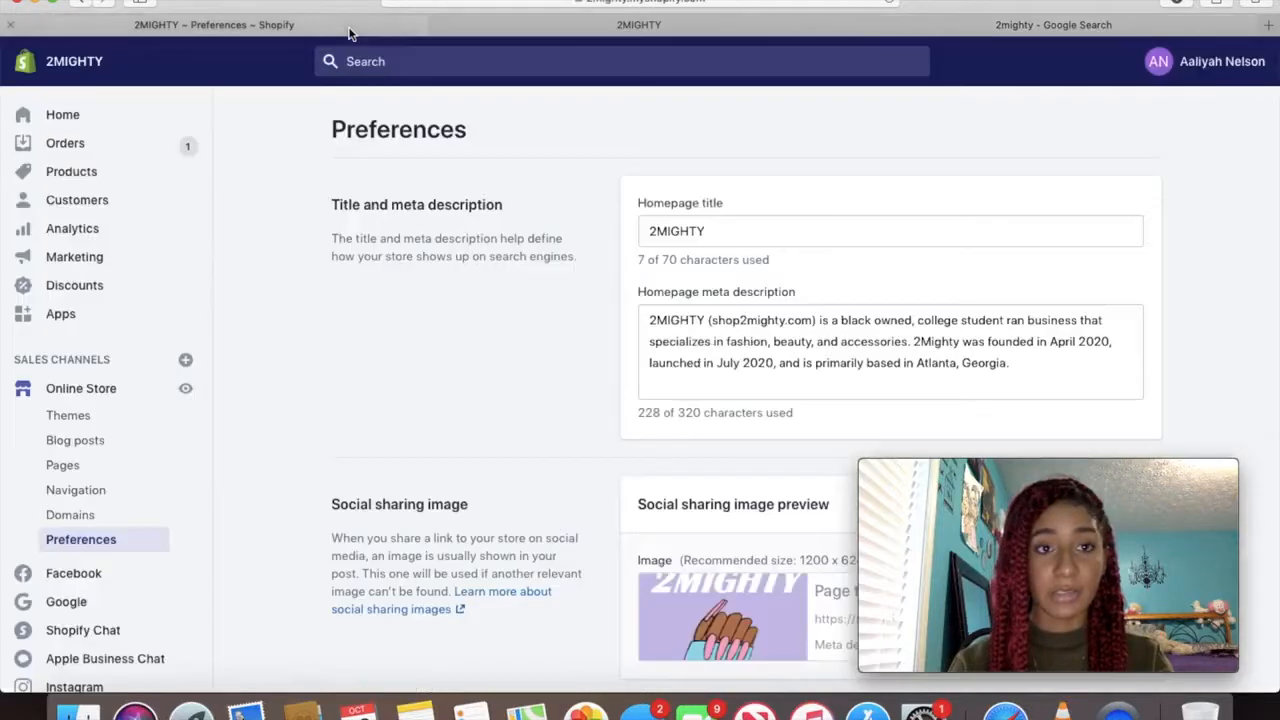
left_click(350, 25)
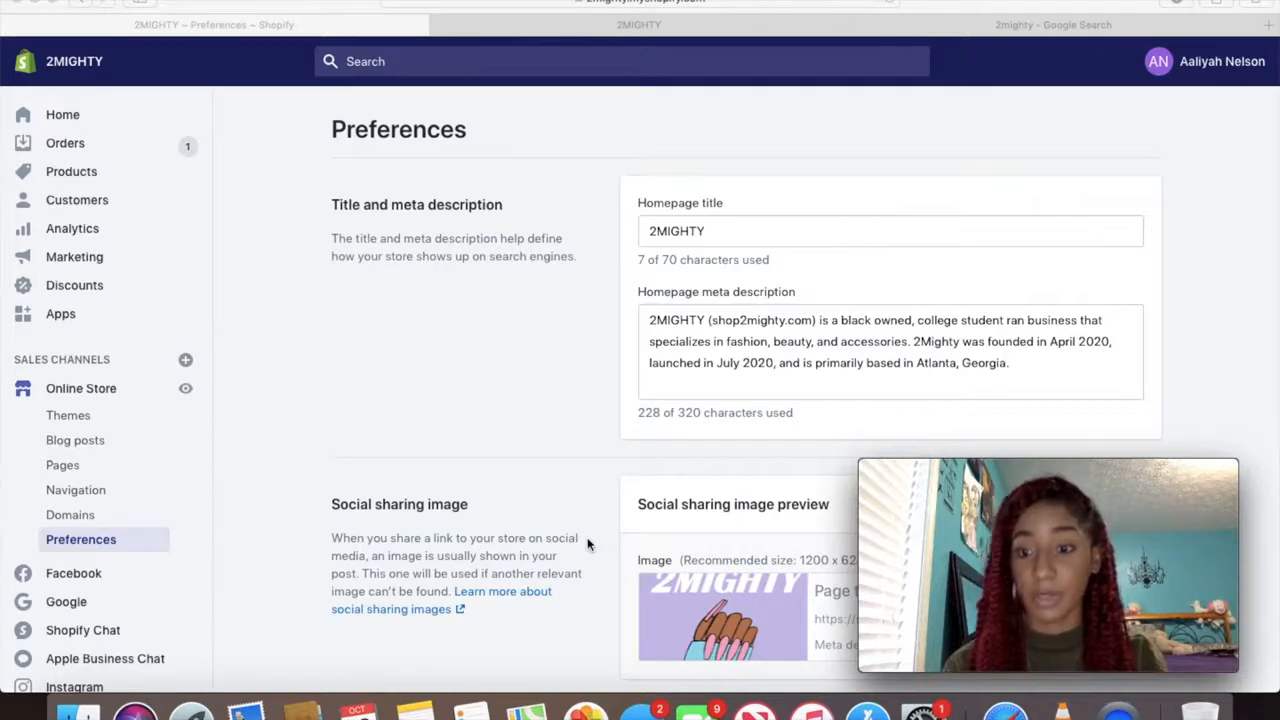
Load twitter.com in a new browser tab
scroll(590, 525, "down", 5)
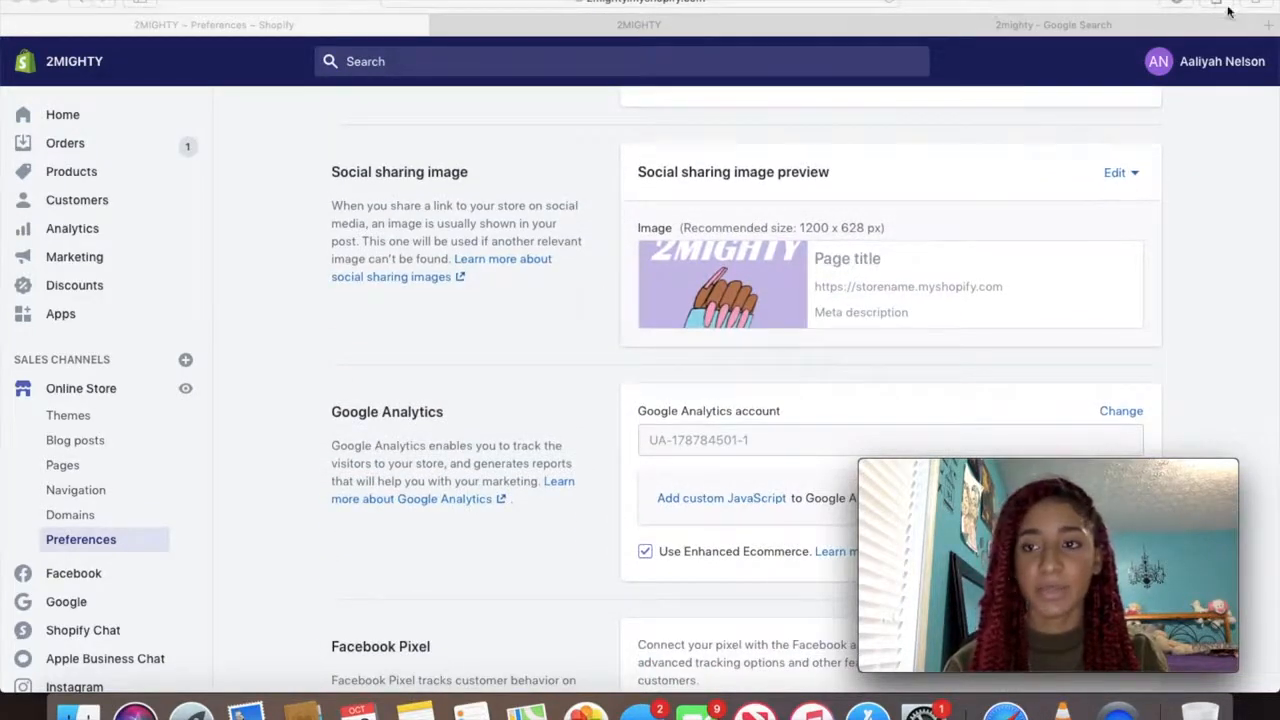
left_click(1269, 30)
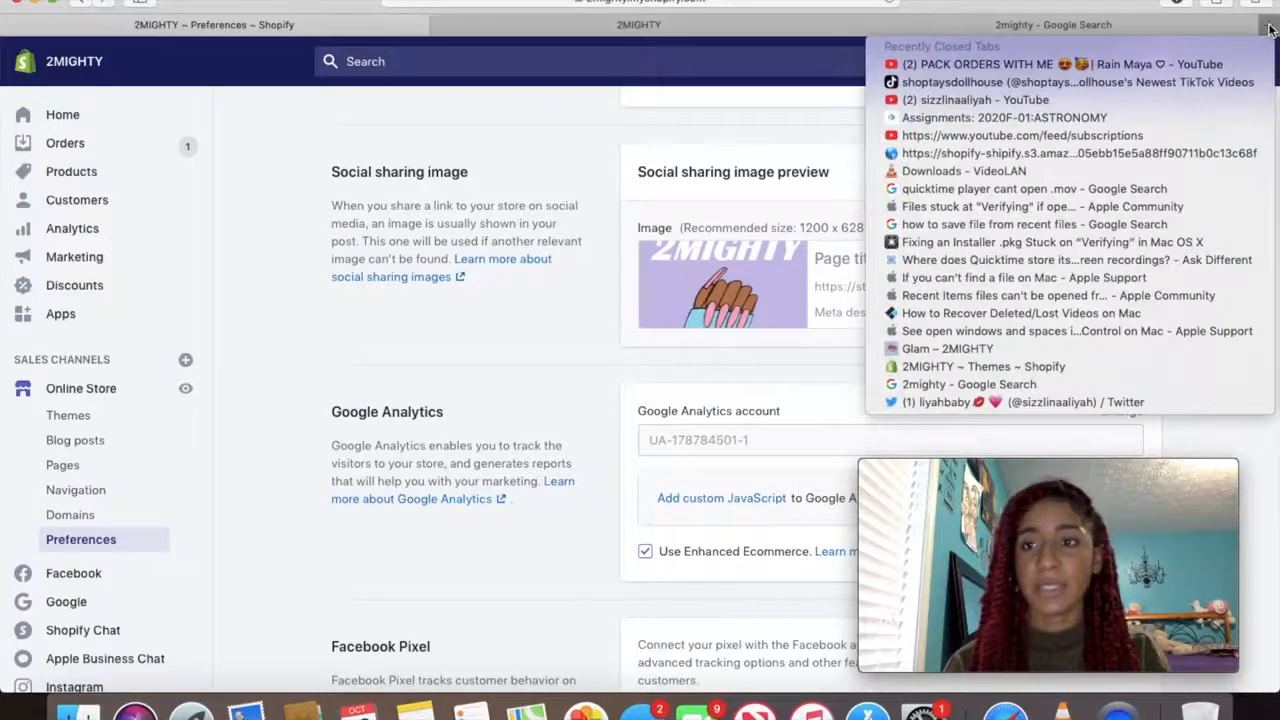
left_click(1269, 30)
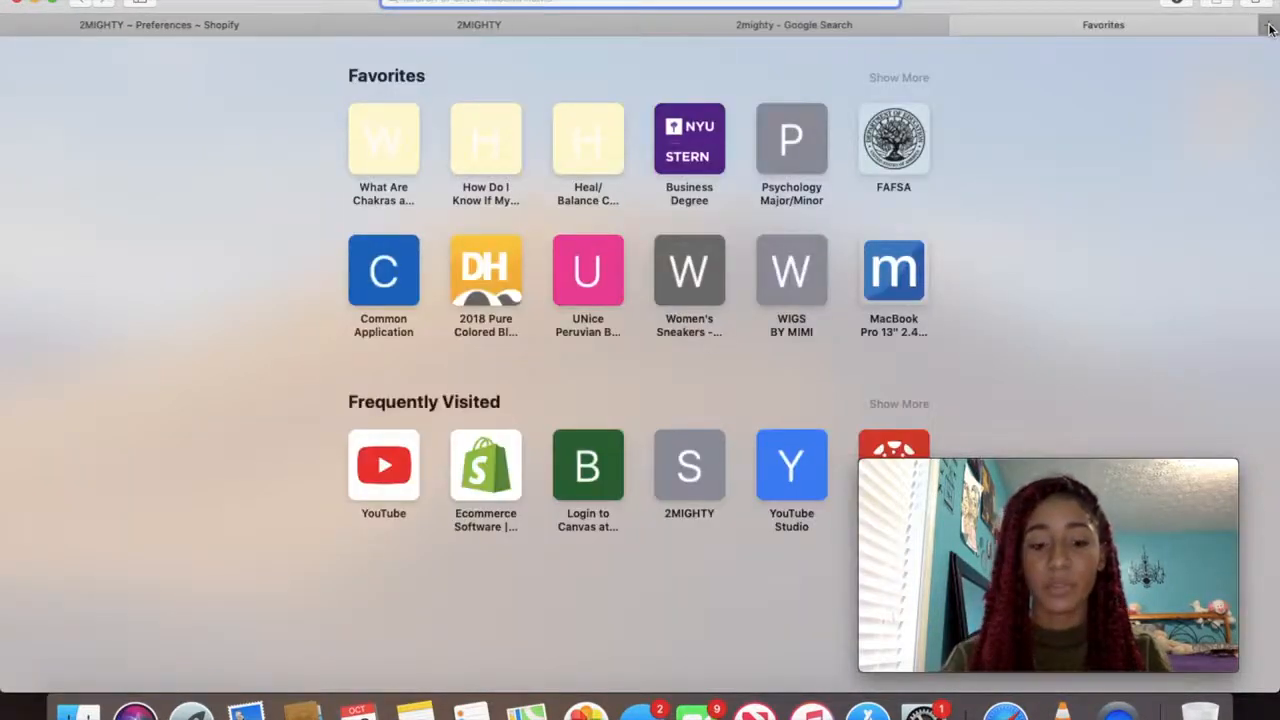
type("twitter.com")
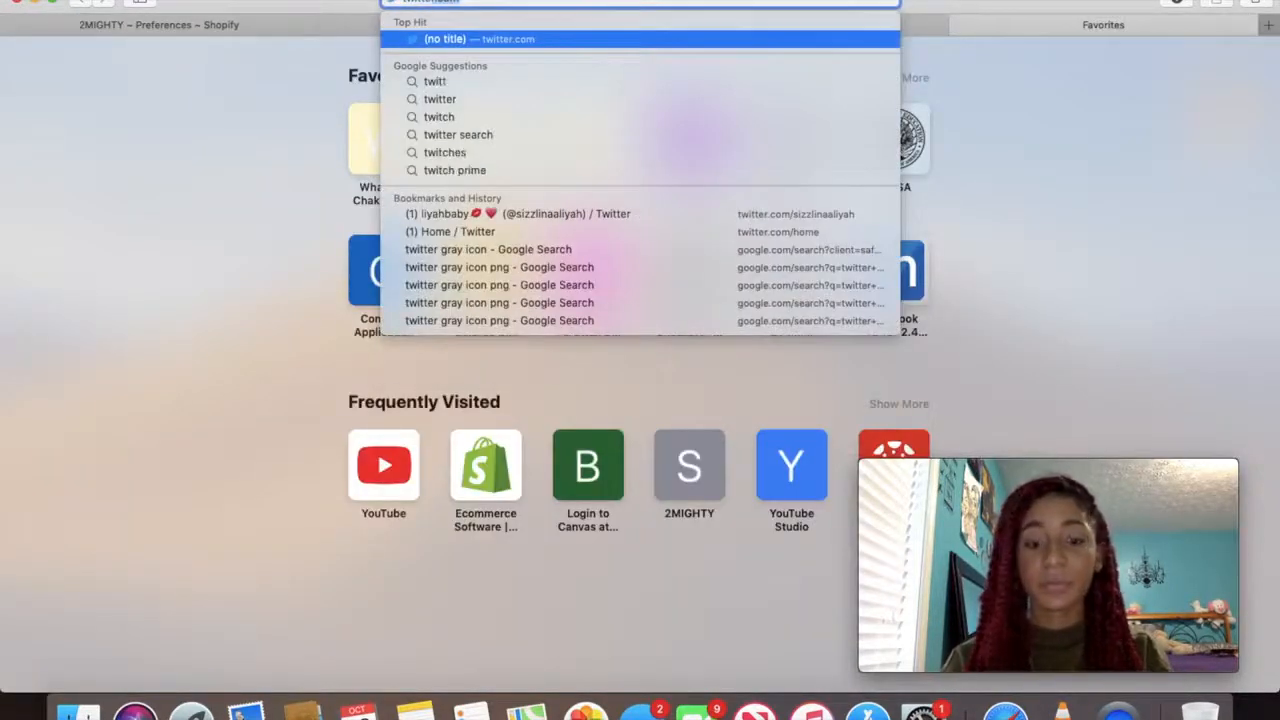
key("Return")
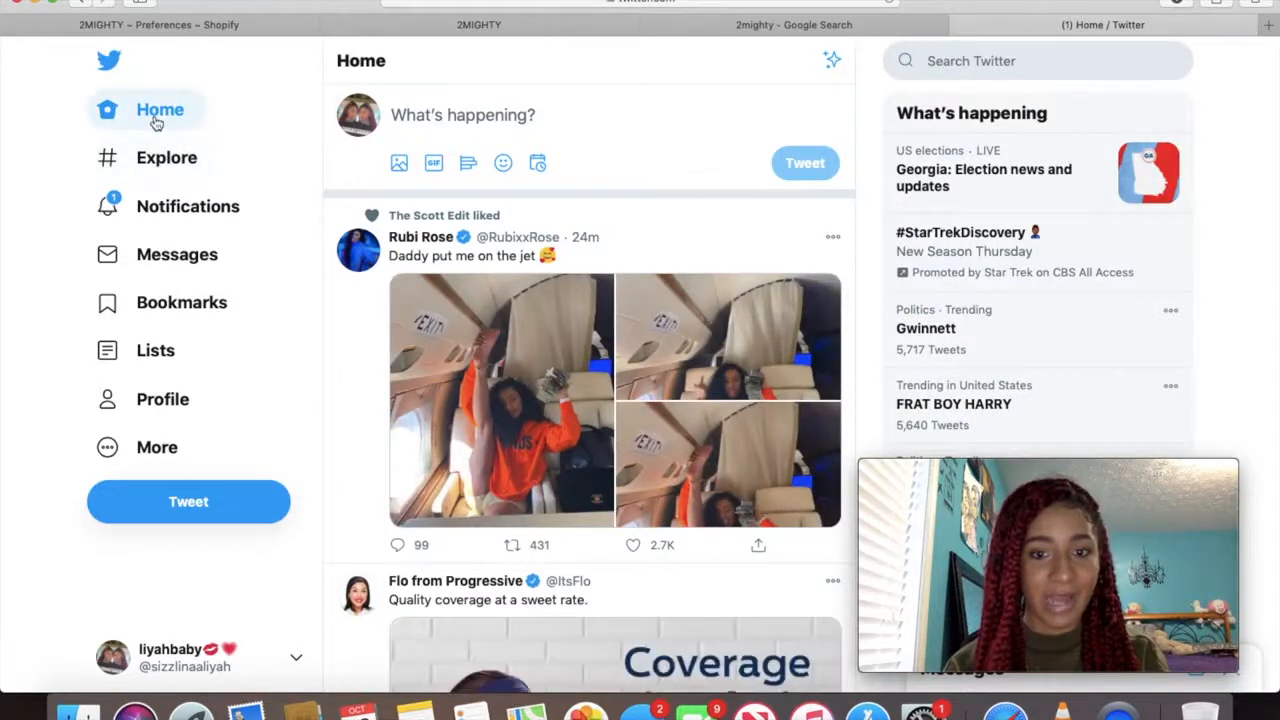
Open the account's Twitter profile and scroll through its tweets
left_click(356, 112)
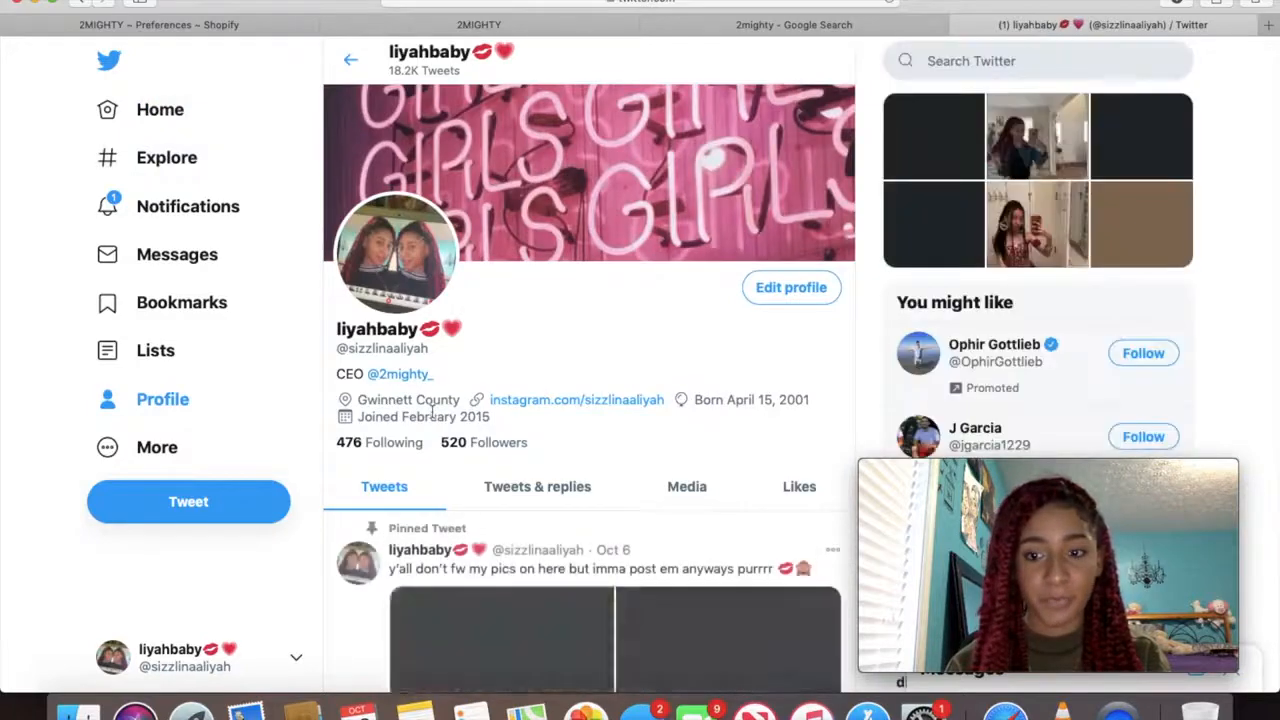
scroll(432, 414, "down", 5)
scroll(432, 412, "down", 15)
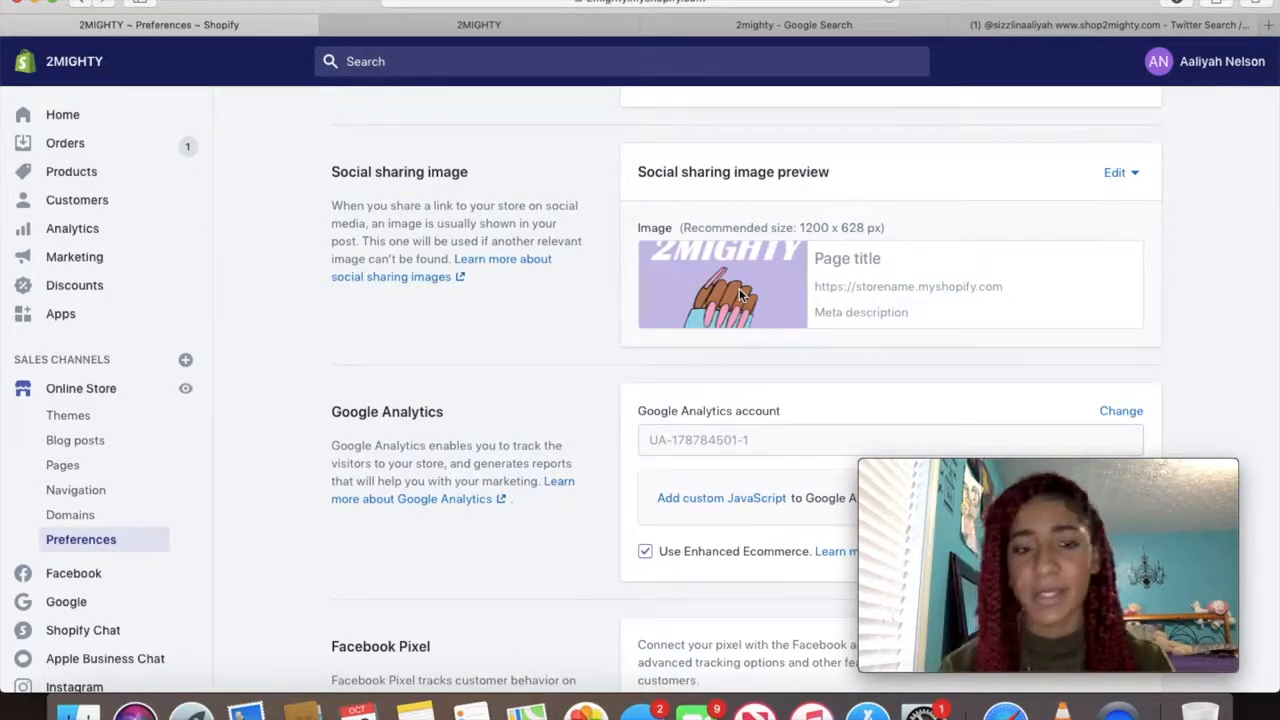
Scroll through the remaining store Preferences, then open the Products list
scroll(718, 484, "down", 3)
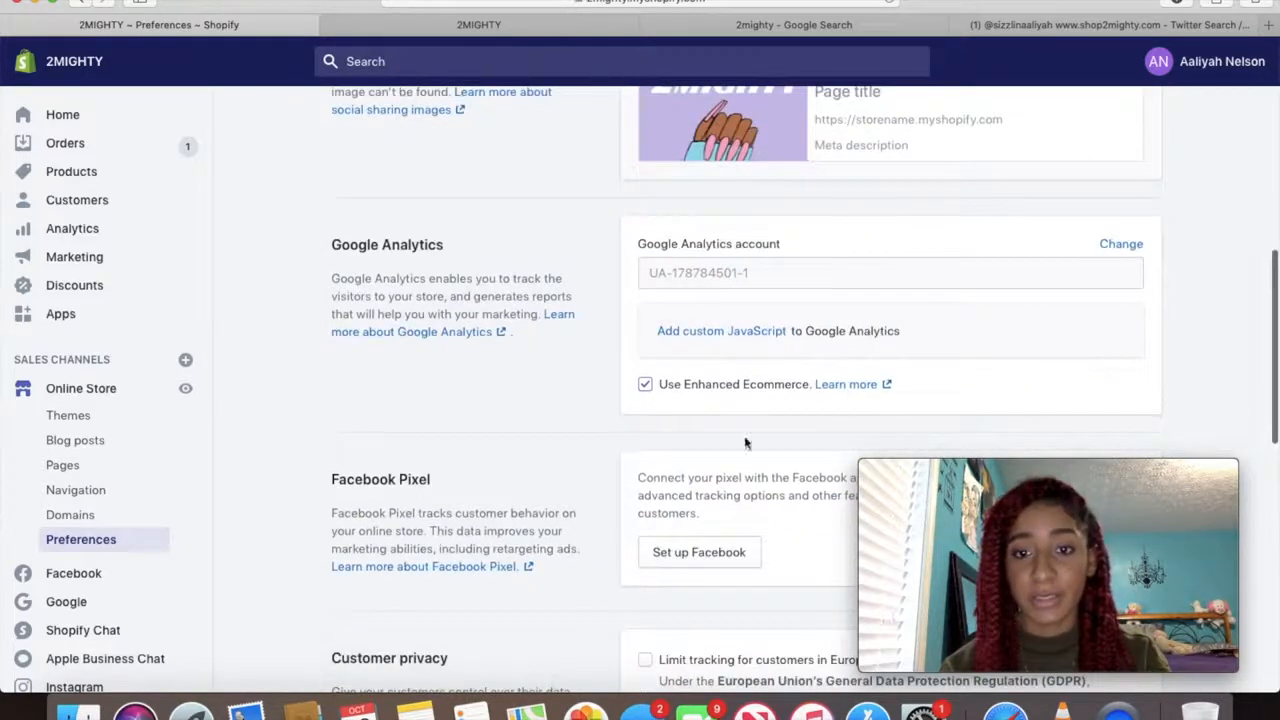
scroll(654, 393, "up", 5)
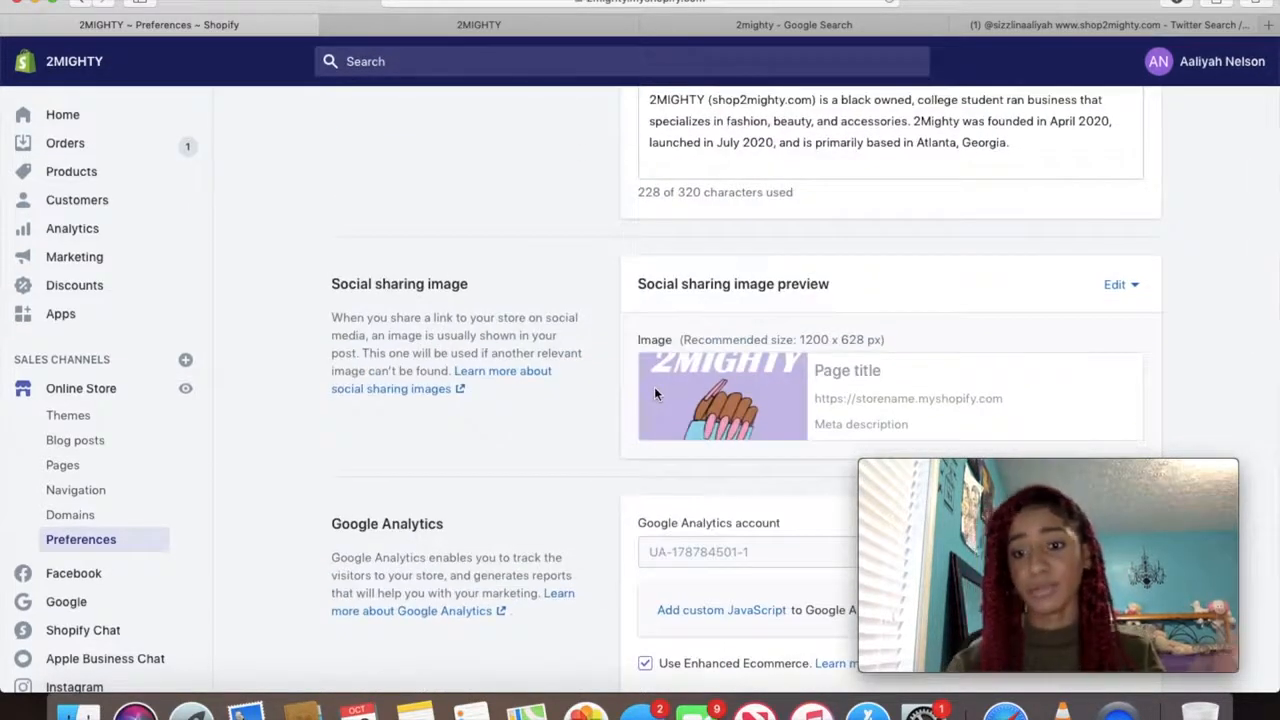
scroll(654, 393, "up", 4)
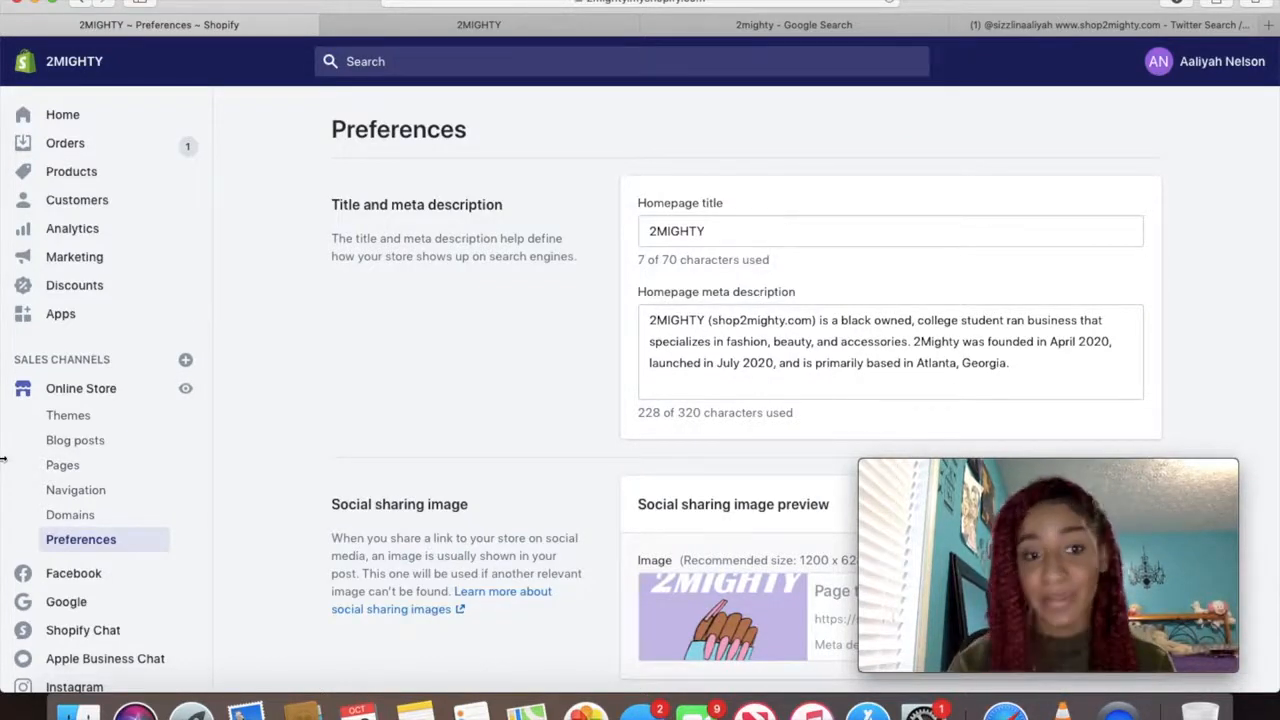
left_click(61, 173)
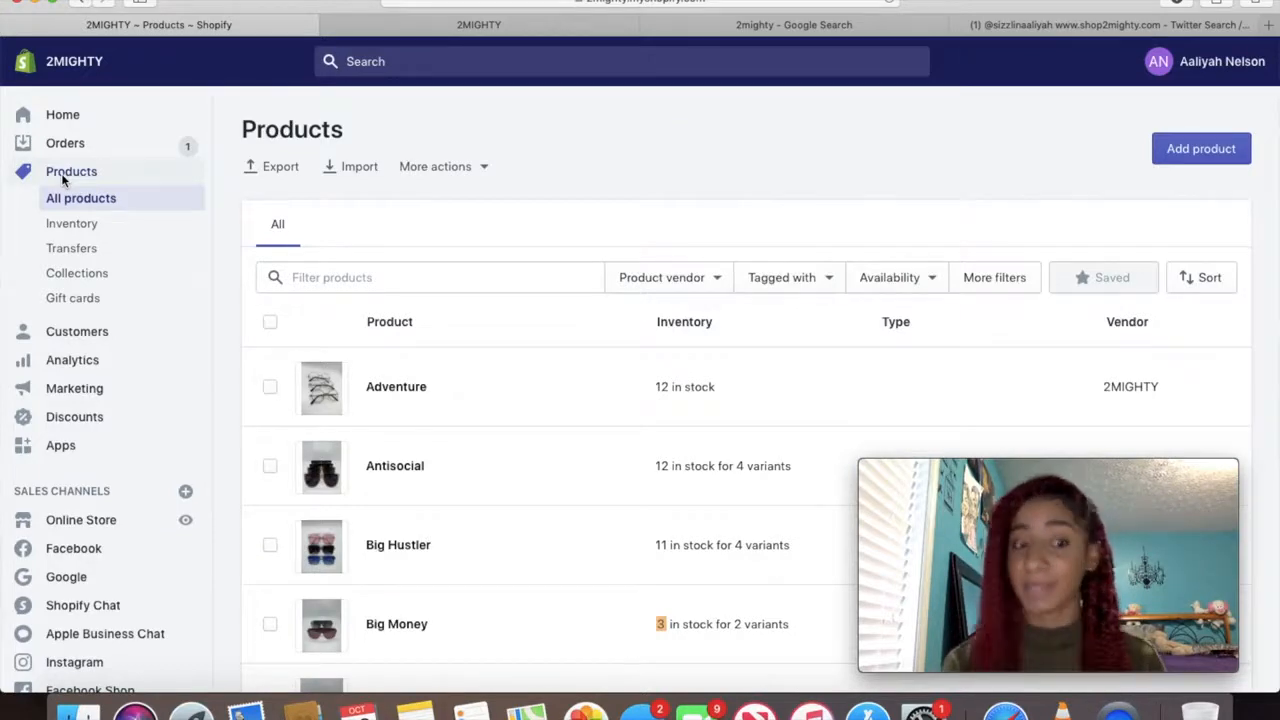
Open the Online Store themes page showing the live Venture theme
left_click(130, 521)
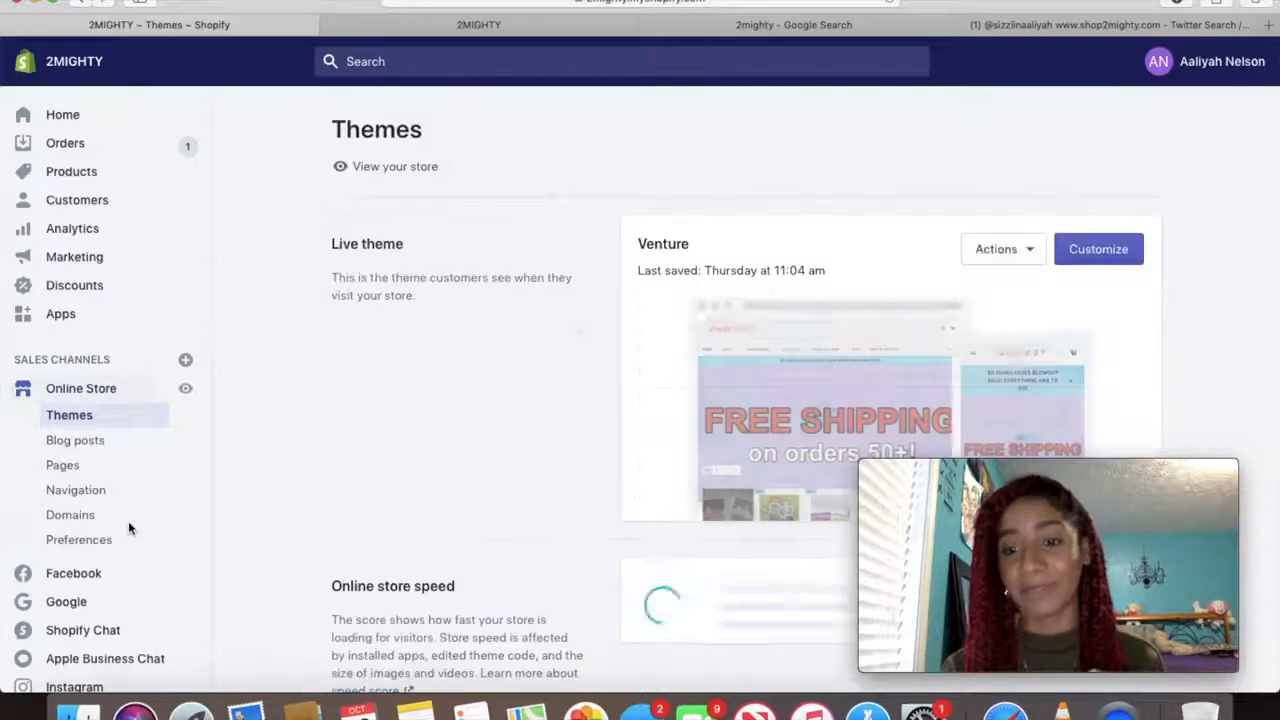